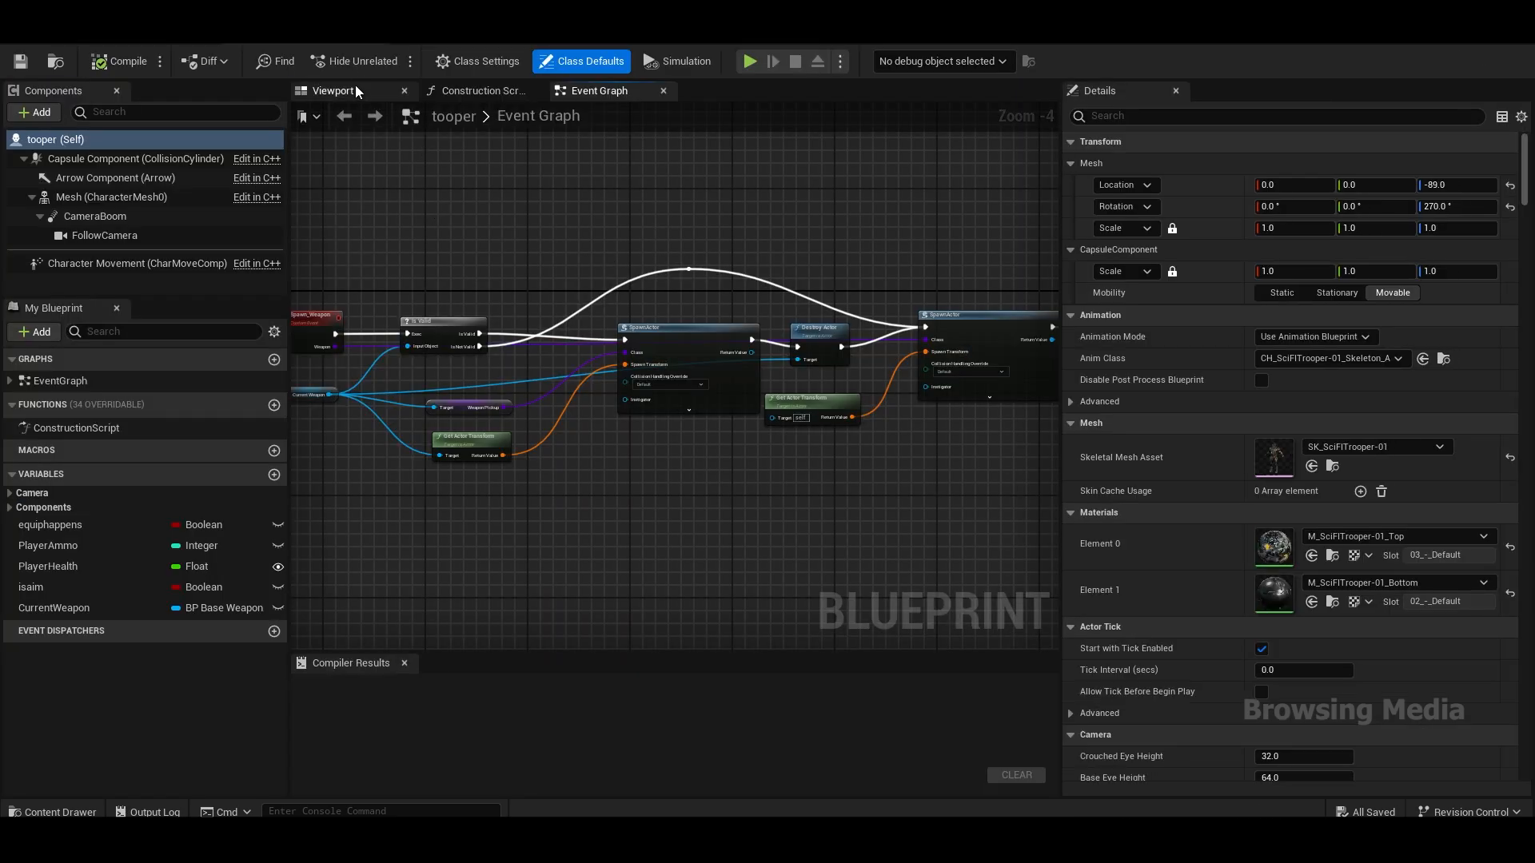
# Step: Rename the FollowCamera component as TP_Camera in the character blueprint
pyautogui.click(355, 87)
pyautogui.moveTo(638, 276); pyautogui.dragTo(673, 267, button='right')
pyautogui.click(330, 295)
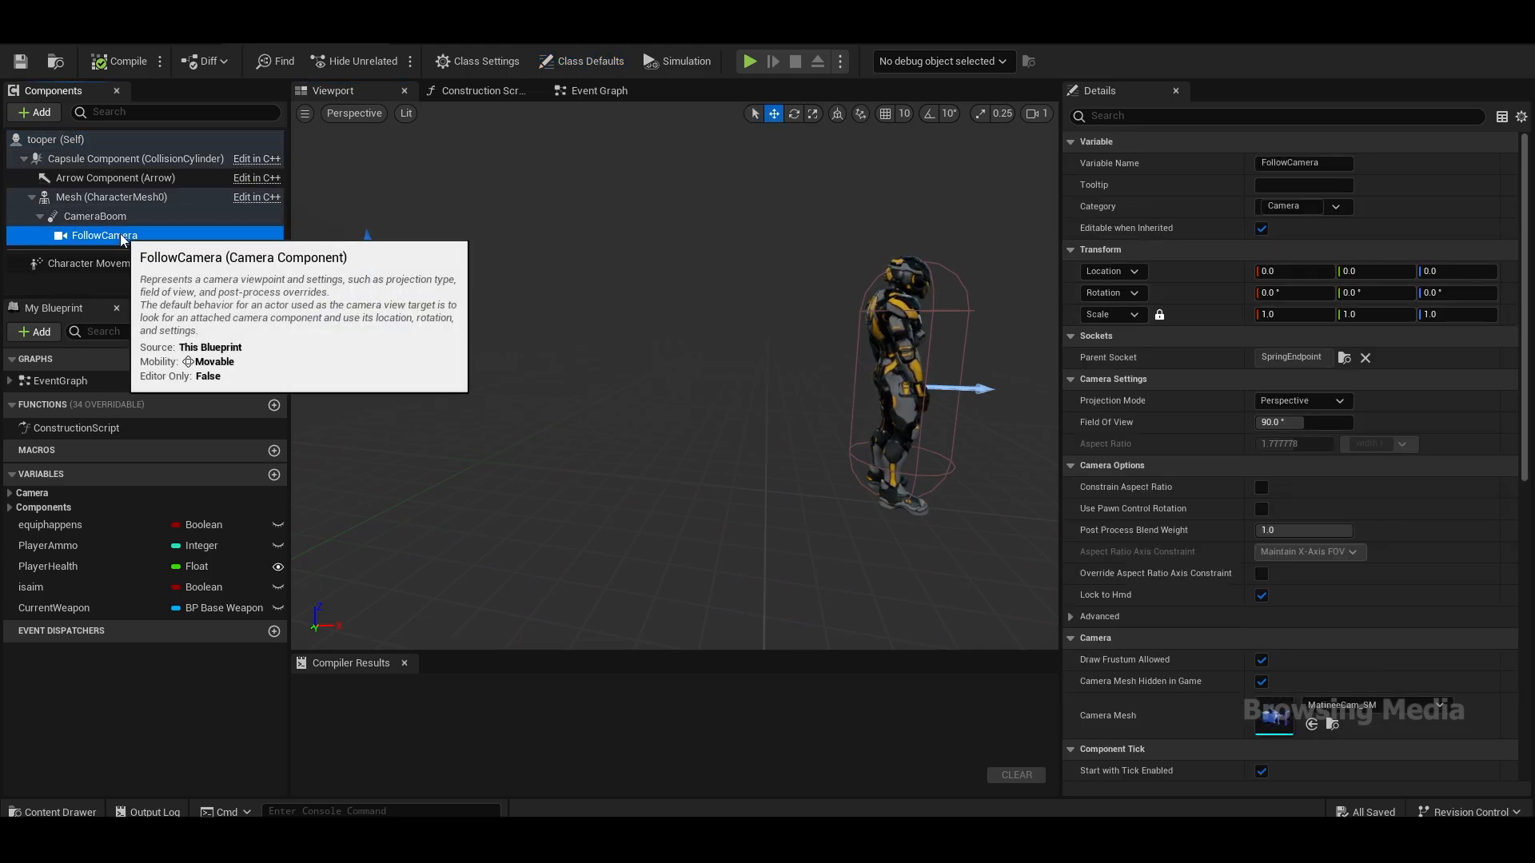
pyautogui.click(142, 234)
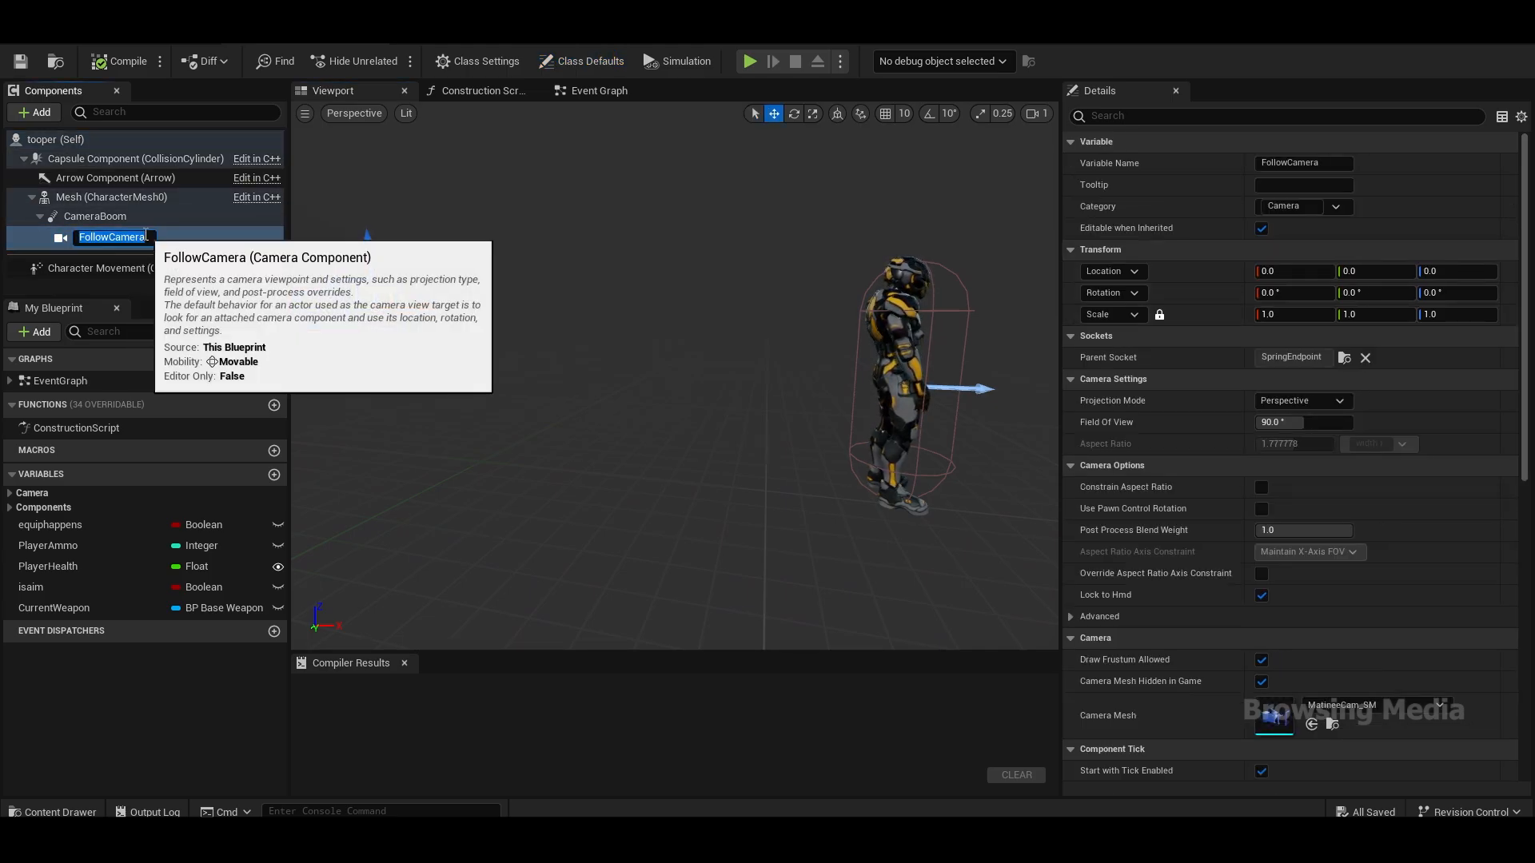
pyautogui.write('TP')
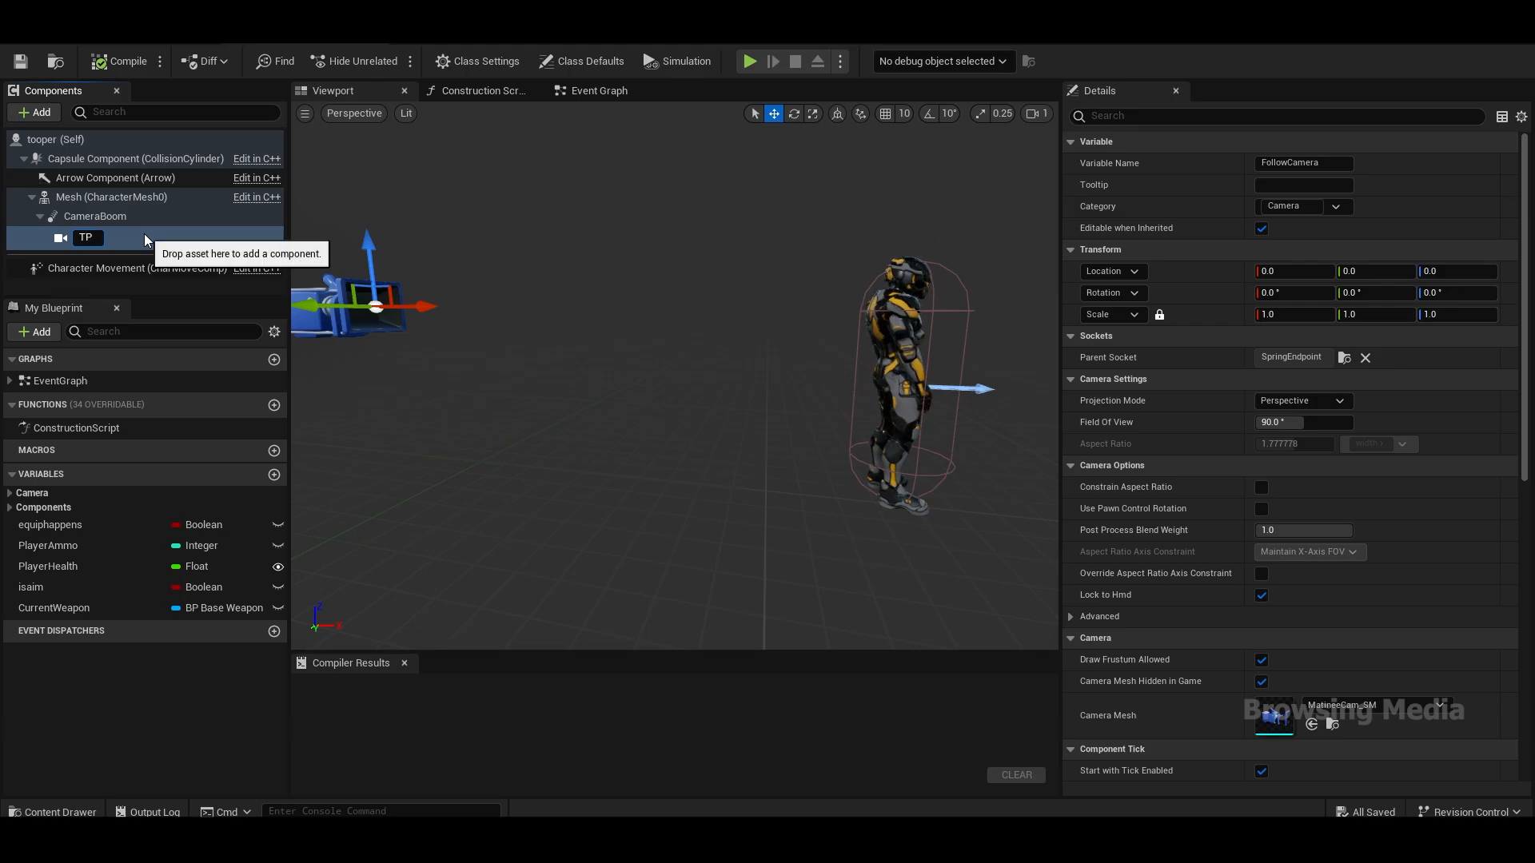
pyautogui.write('_Camera')
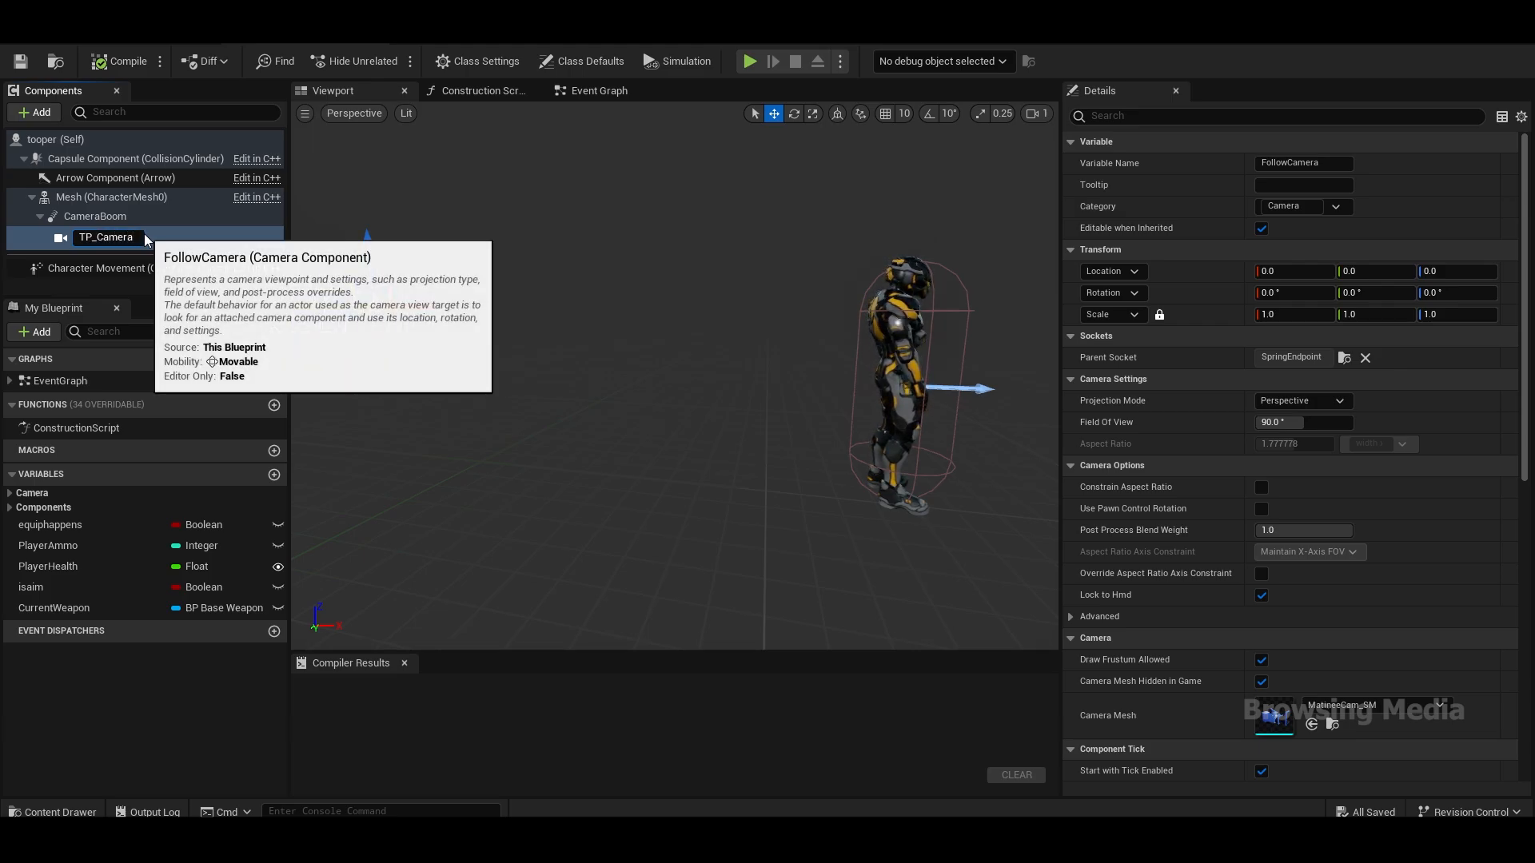
pyautogui.press('Return')
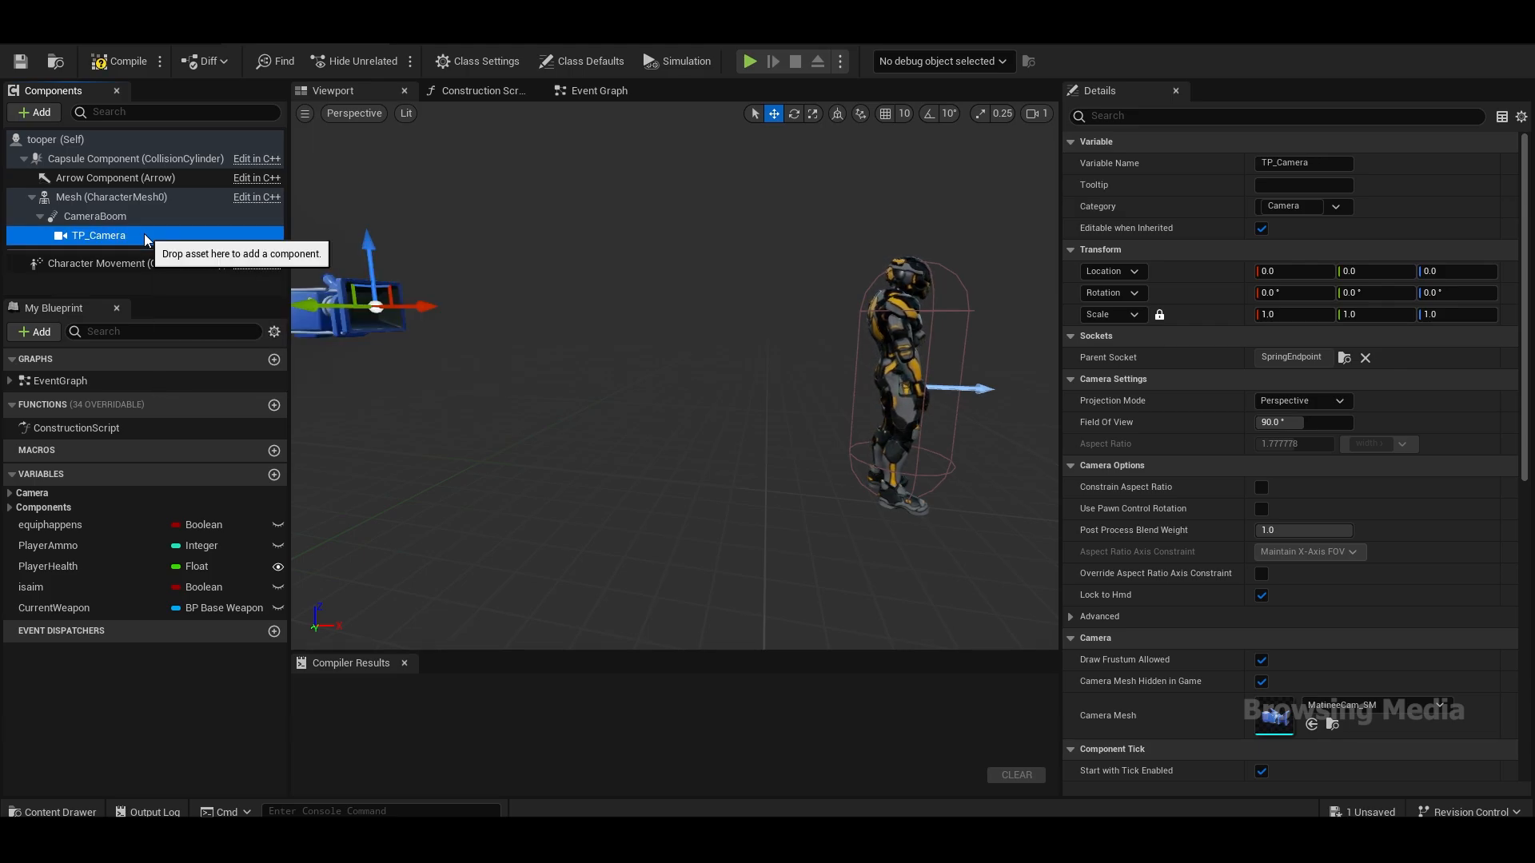
# Step: Add a Camera component under the character's Mesh and name it FP_Camera
pyautogui.click(148, 197)
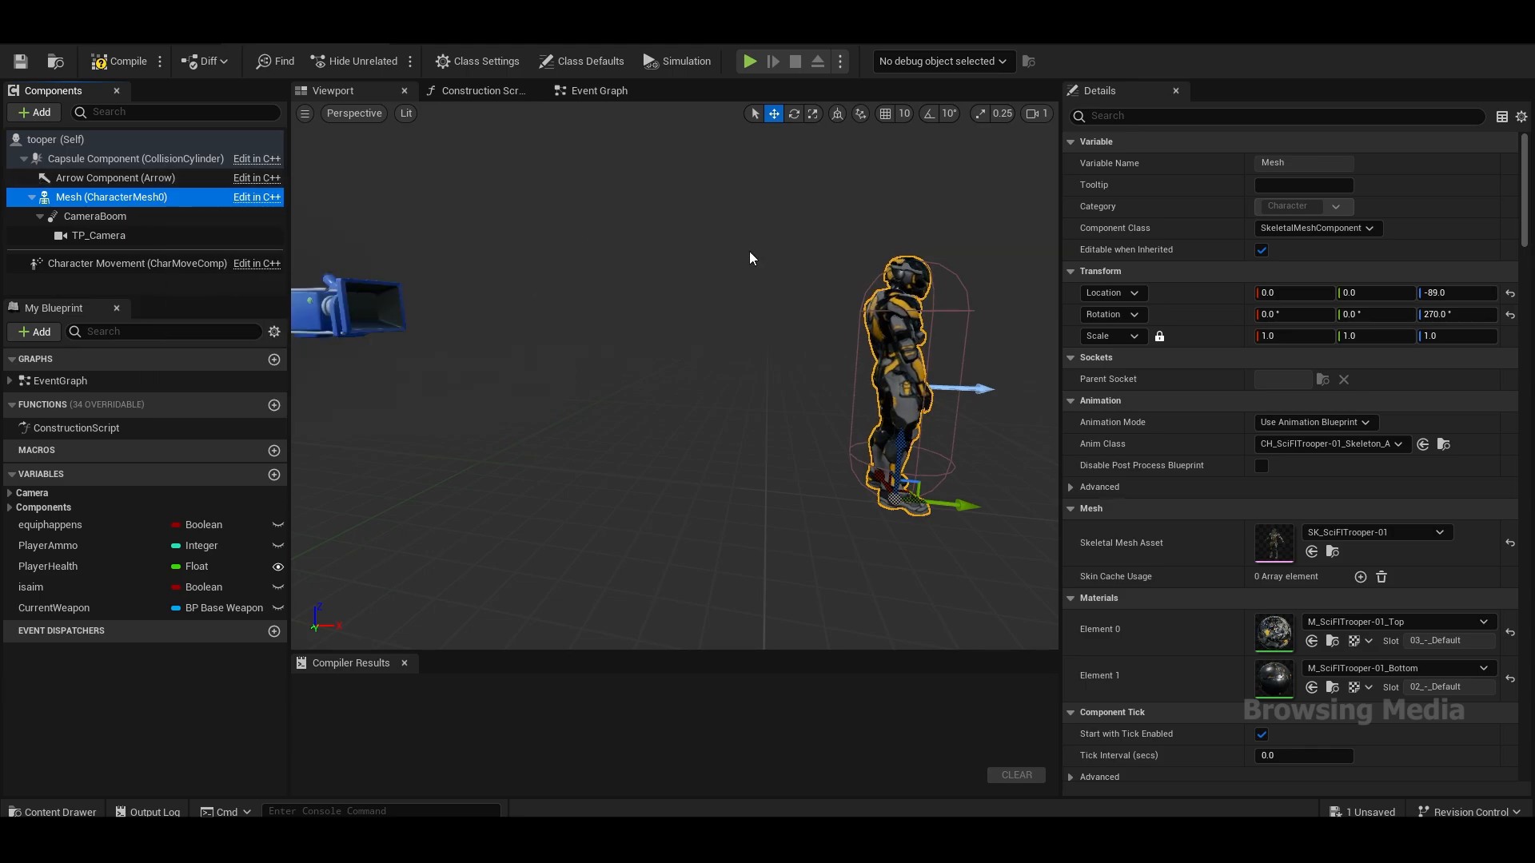
pyautogui.click(35, 112)
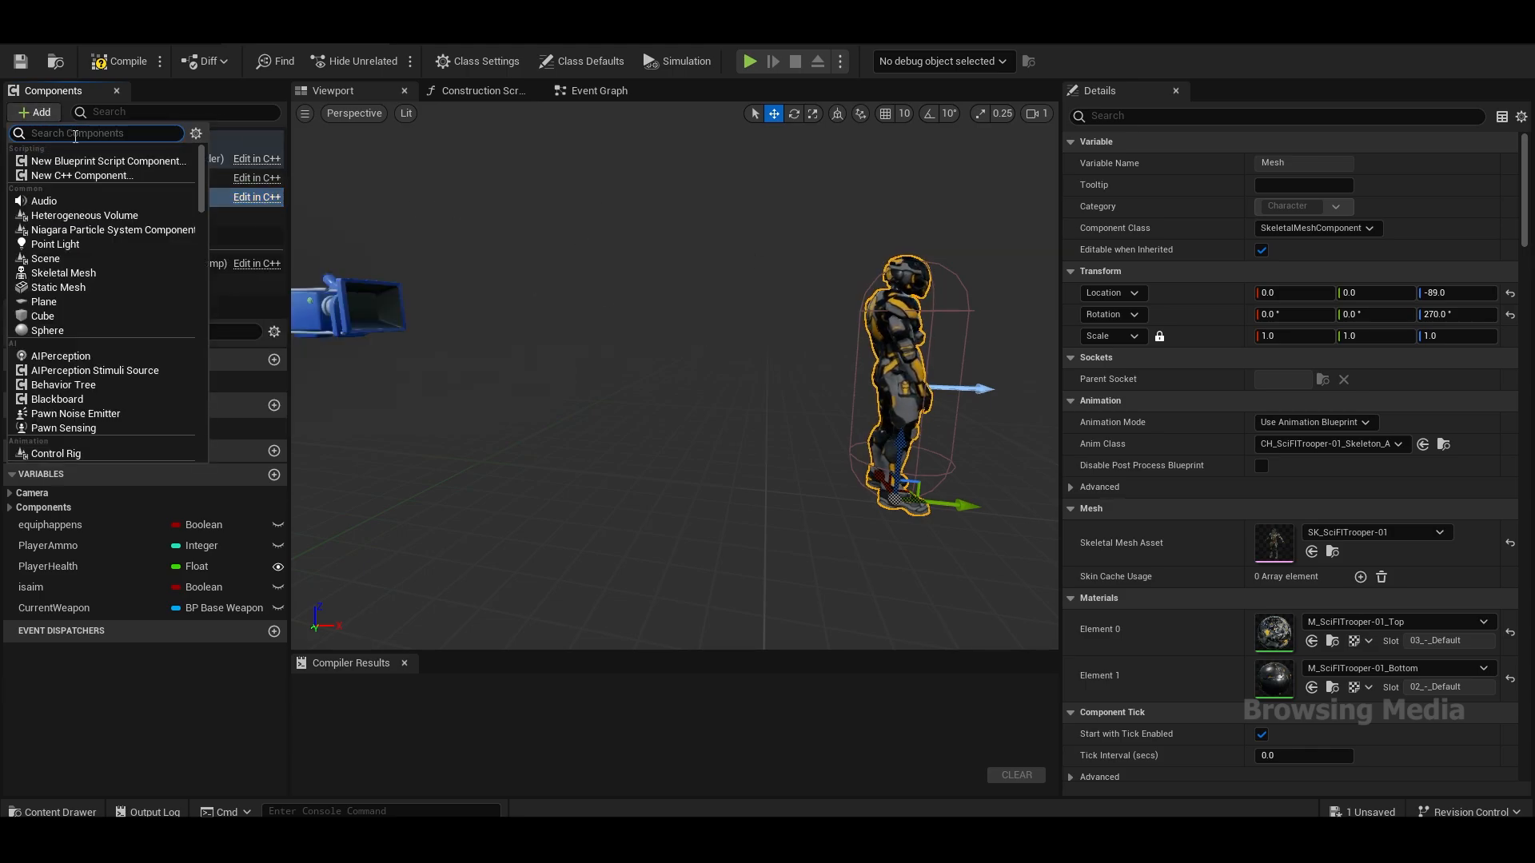
pyautogui.write('camera')
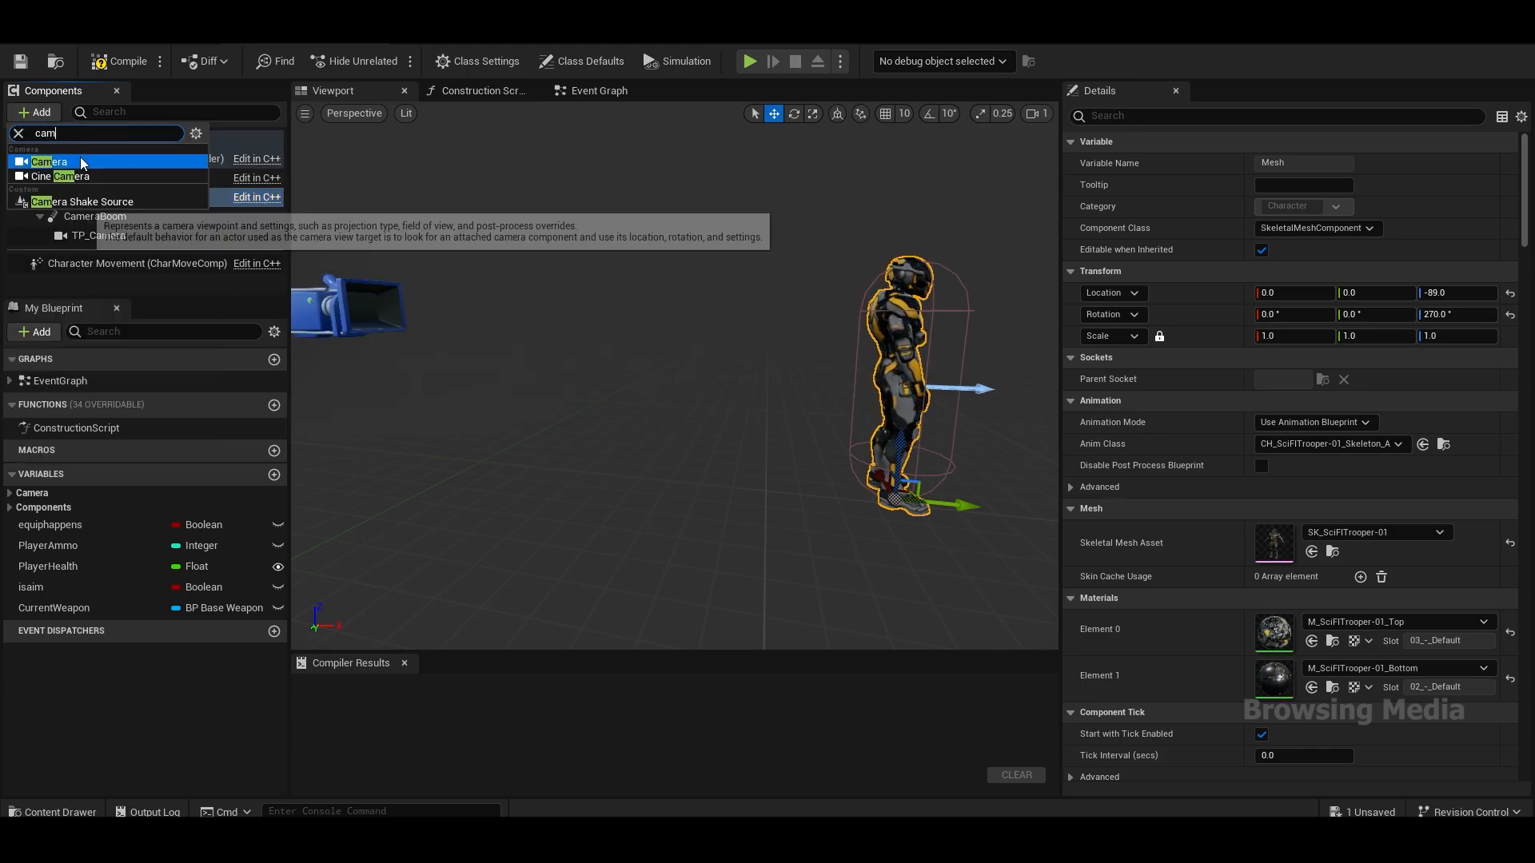
pyautogui.click(80, 157)
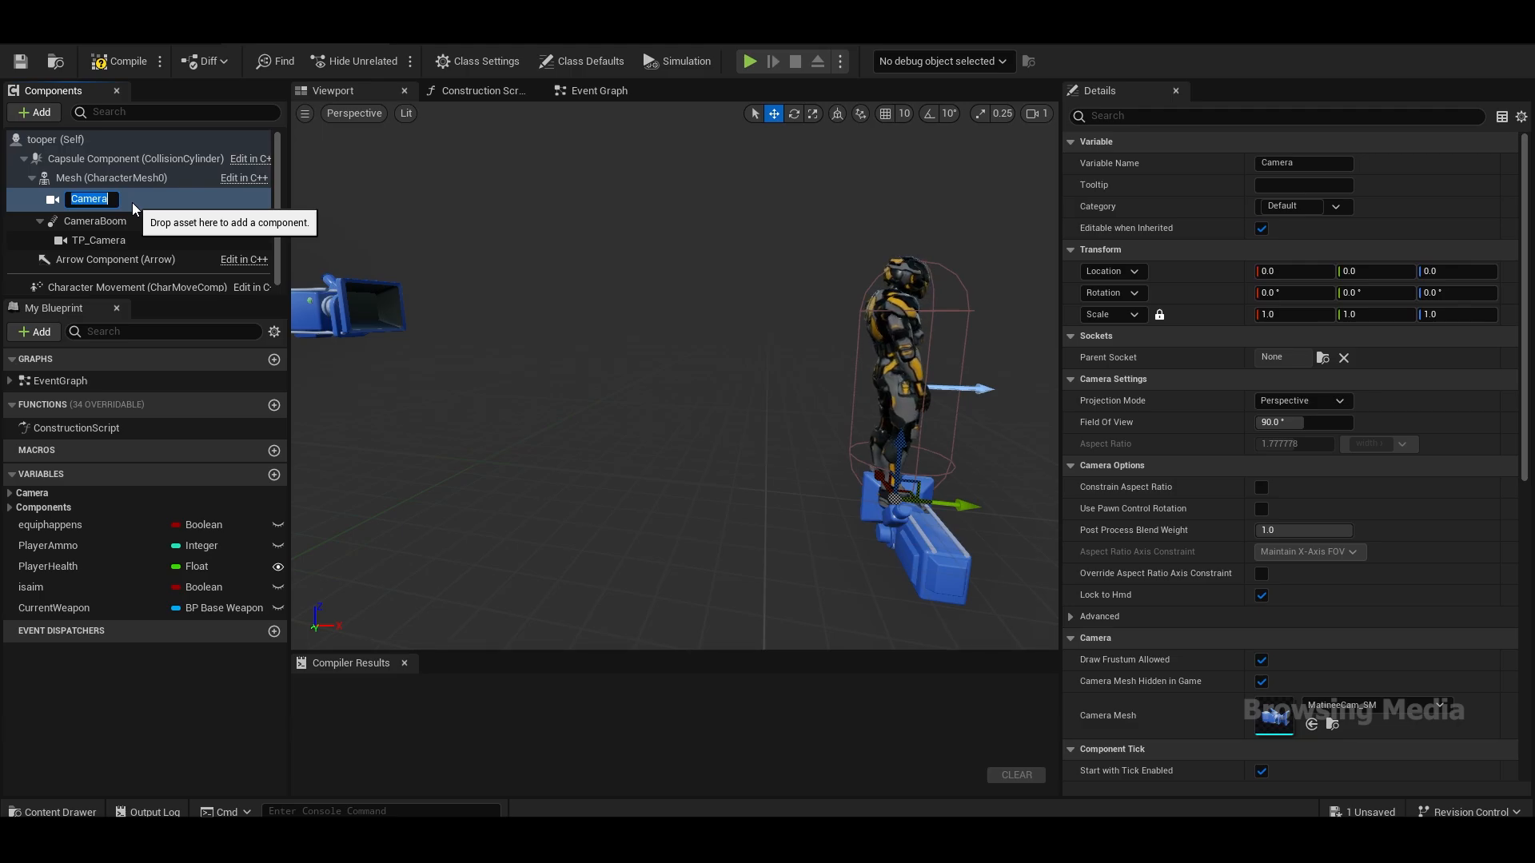
pyautogui.write('FP')
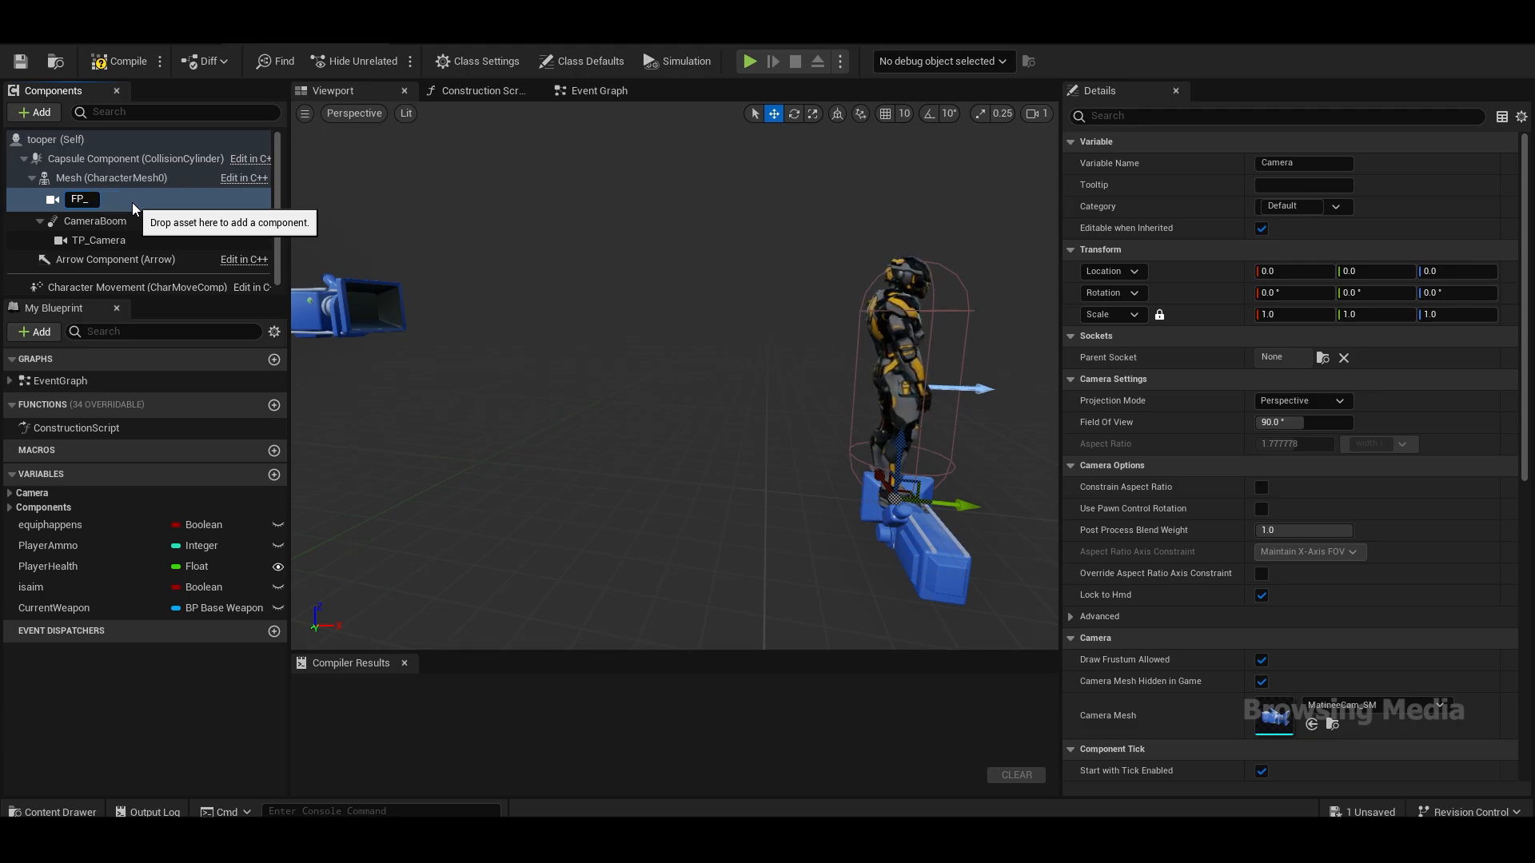
pyautogui.write('_Camera')
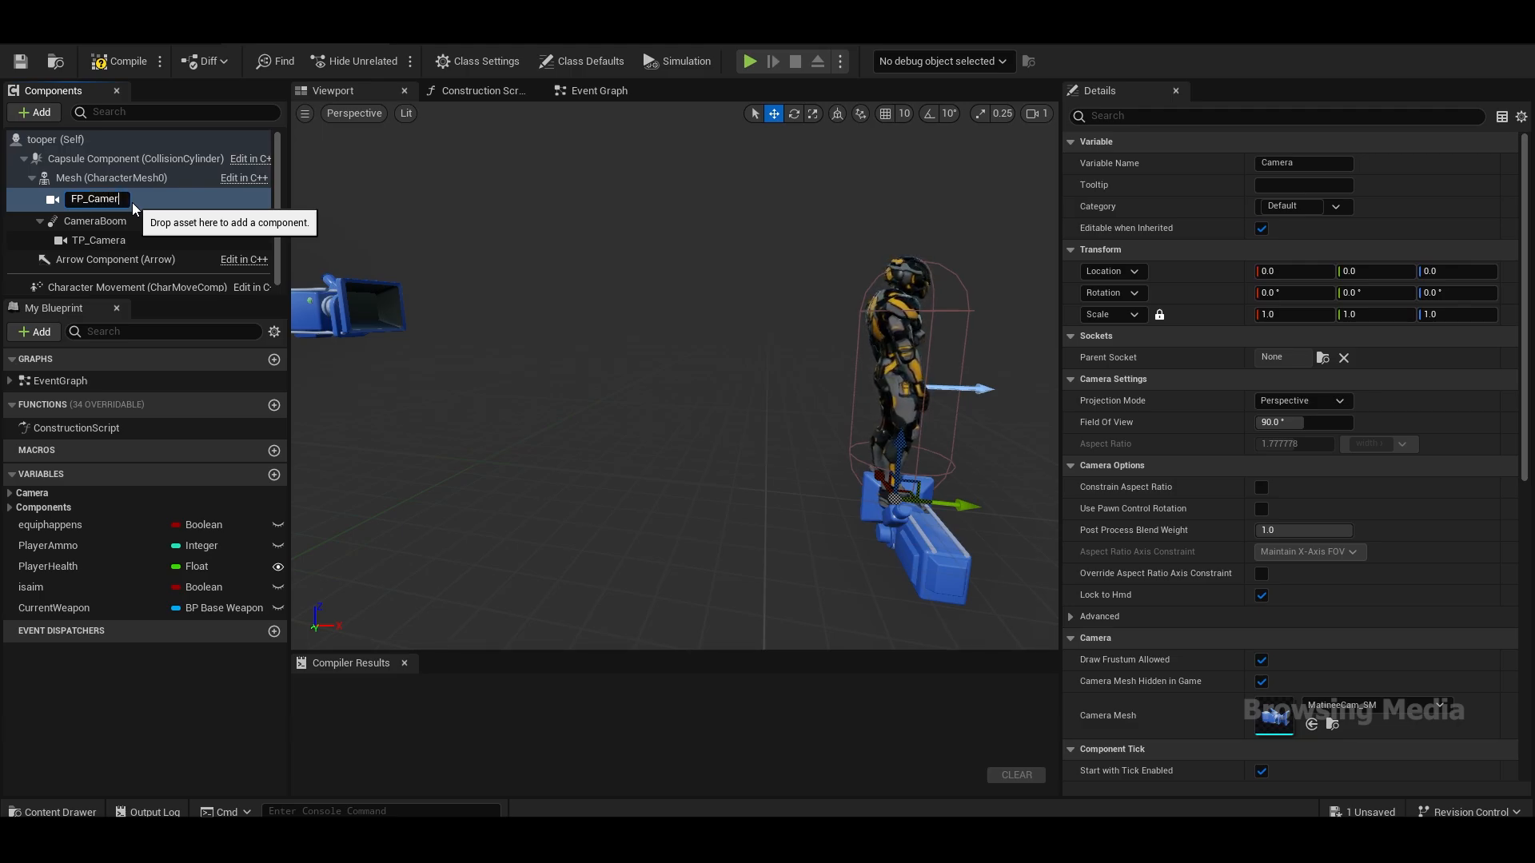
pyautogui.press('Return')
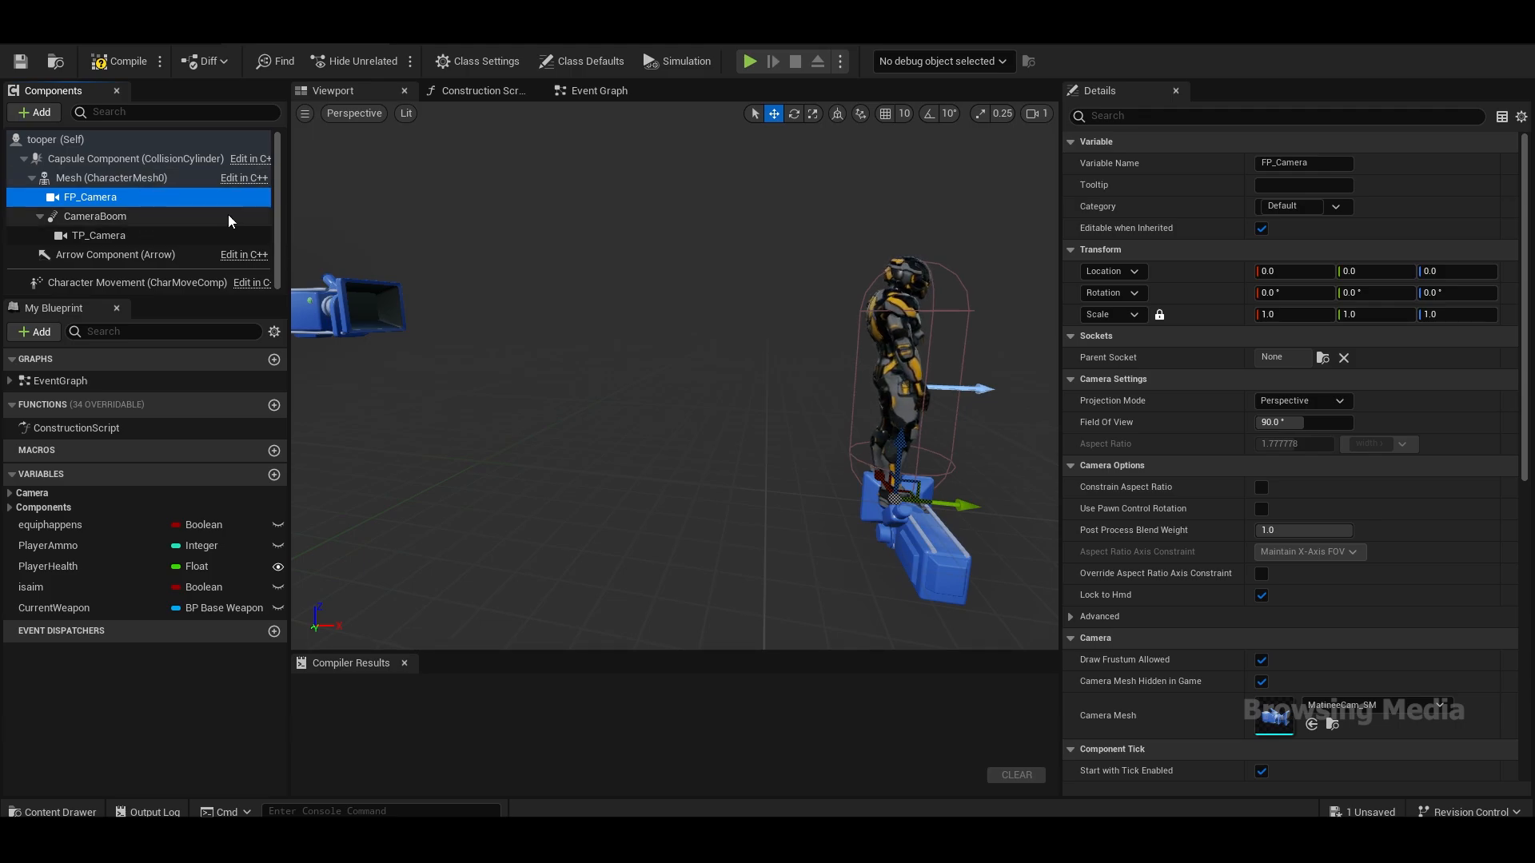
# Step: Attach FP_Camera to the head bone as its parent socket
pyautogui.click(1322, 359)
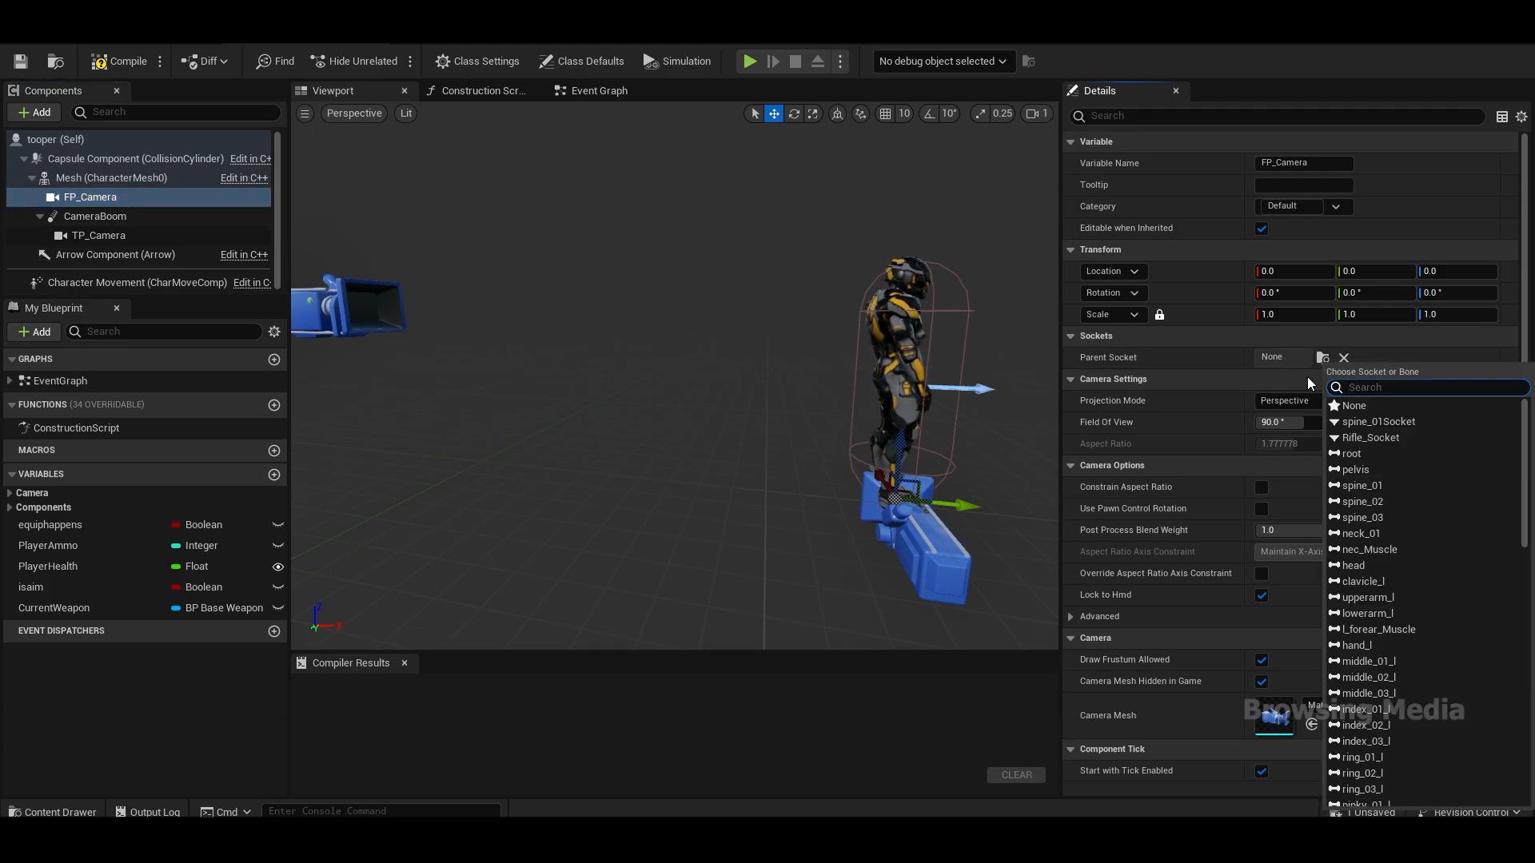
pyautogui.write('he')
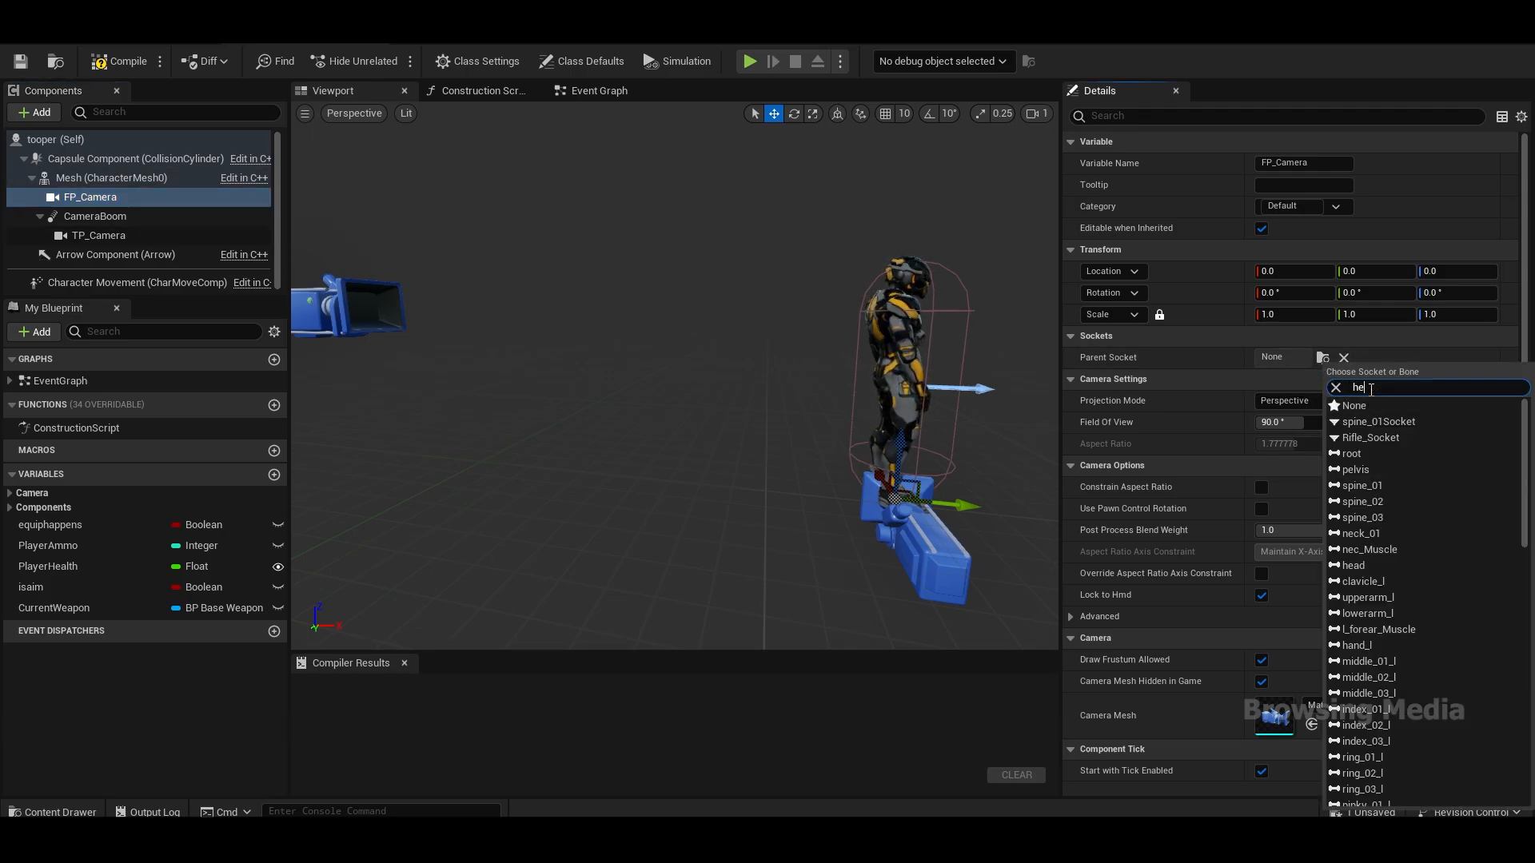
pyautogui.write('a')
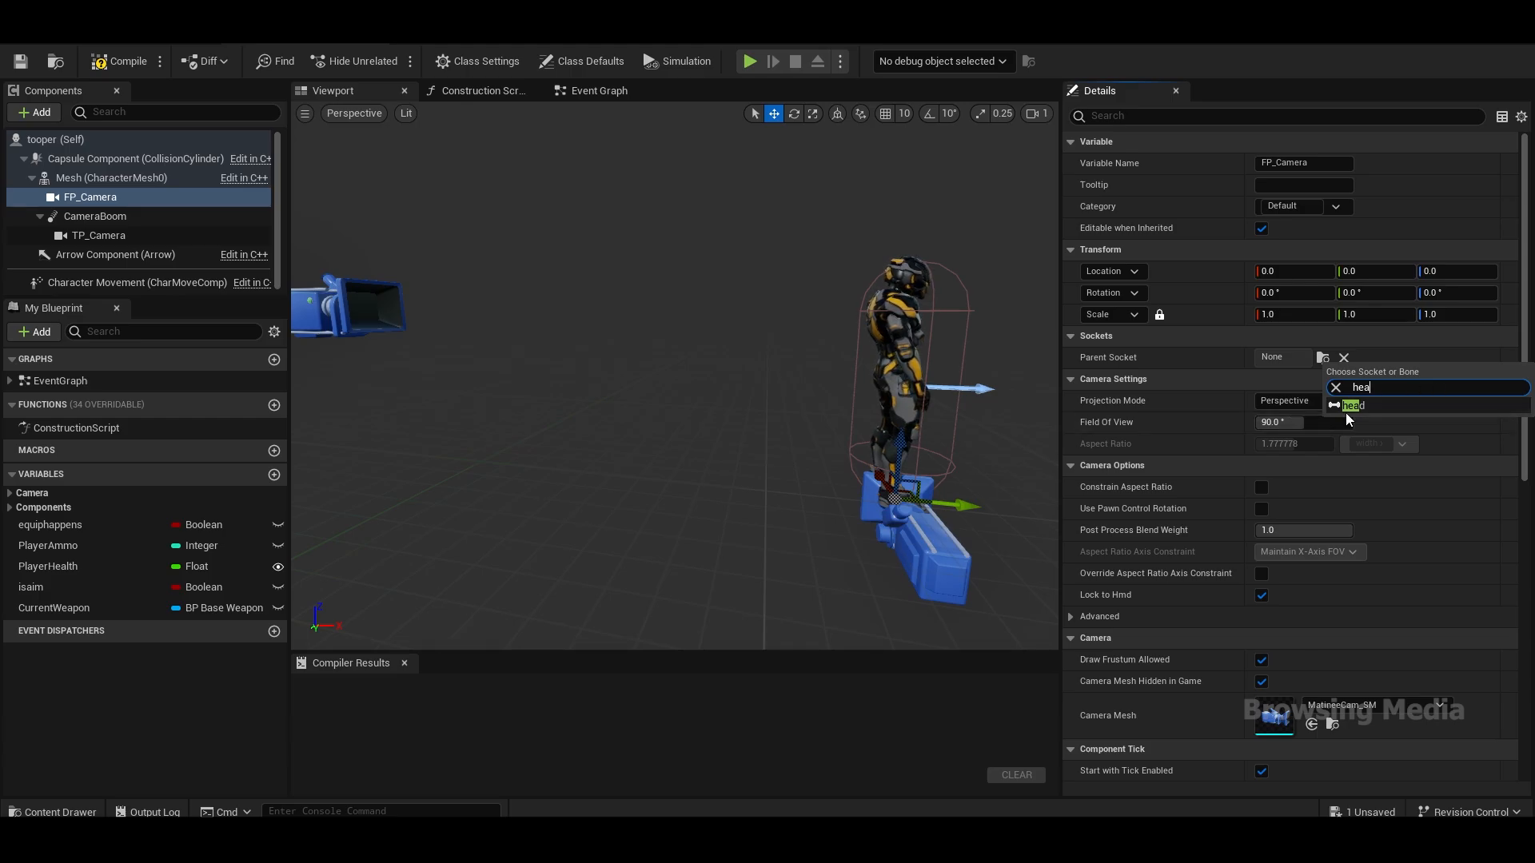
pyautogui.click(1347, 409)
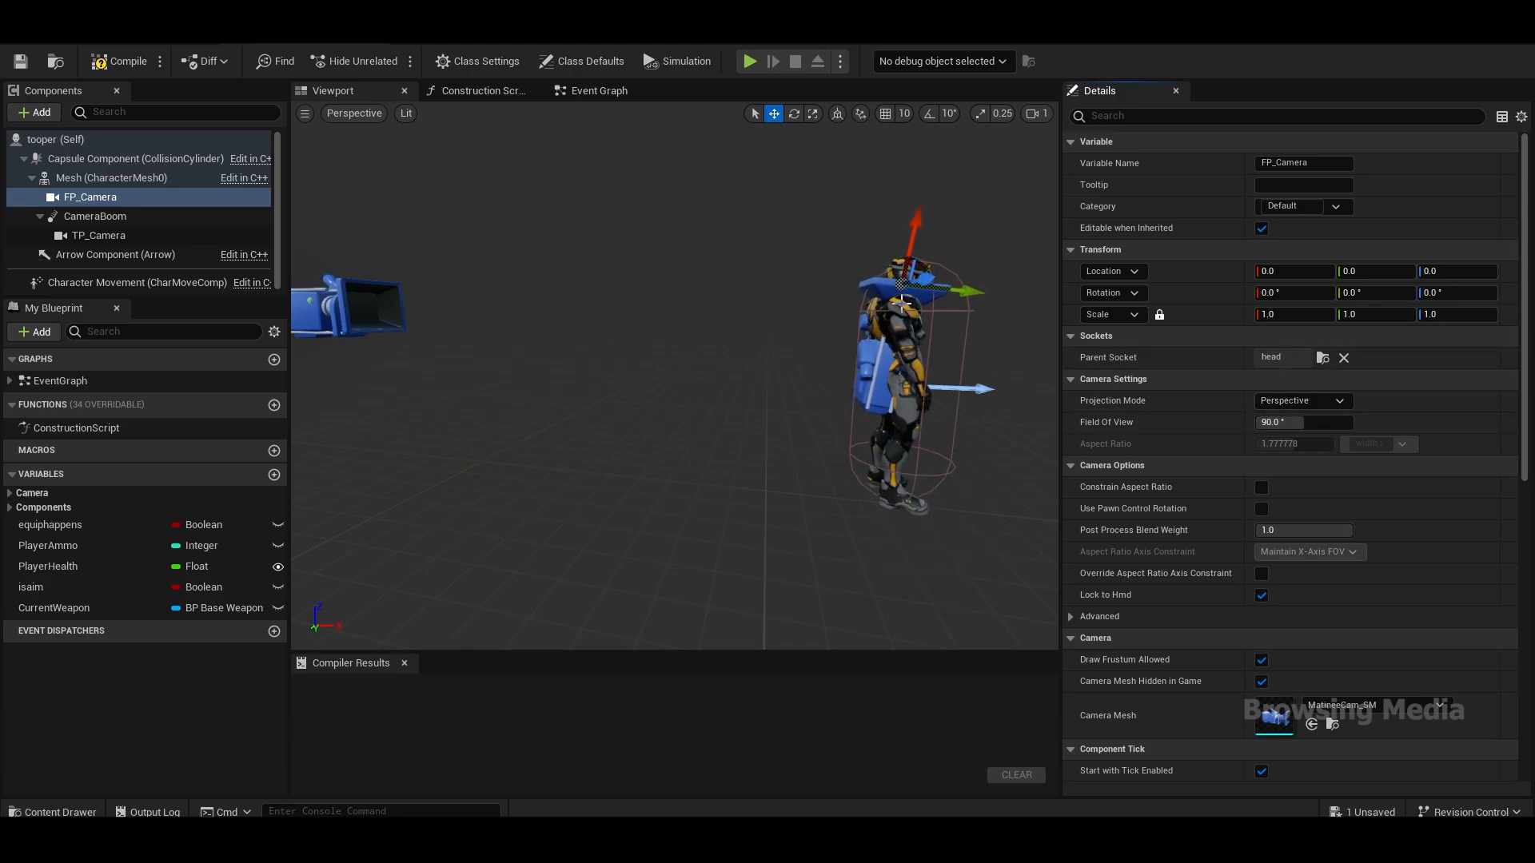
# Step: Rotate FP_Camera about its Z axis and set its Z rotation to 90°
pyautogui.moveTo(910, 214); pyautogui.dragTo(971, 164, button='right')
pyautogui.press('w')
pyautogui.moveTo(895, 243)
pyautogui.keyDown('alt'); pyautogui.mouseDown()
pyautogui.moveTo(759, 235)
pyautogui.moveTo(892, 234)
pyautogui.mouseUp(); pyautogui.keyUp('alt')
pyautogui.press('e')
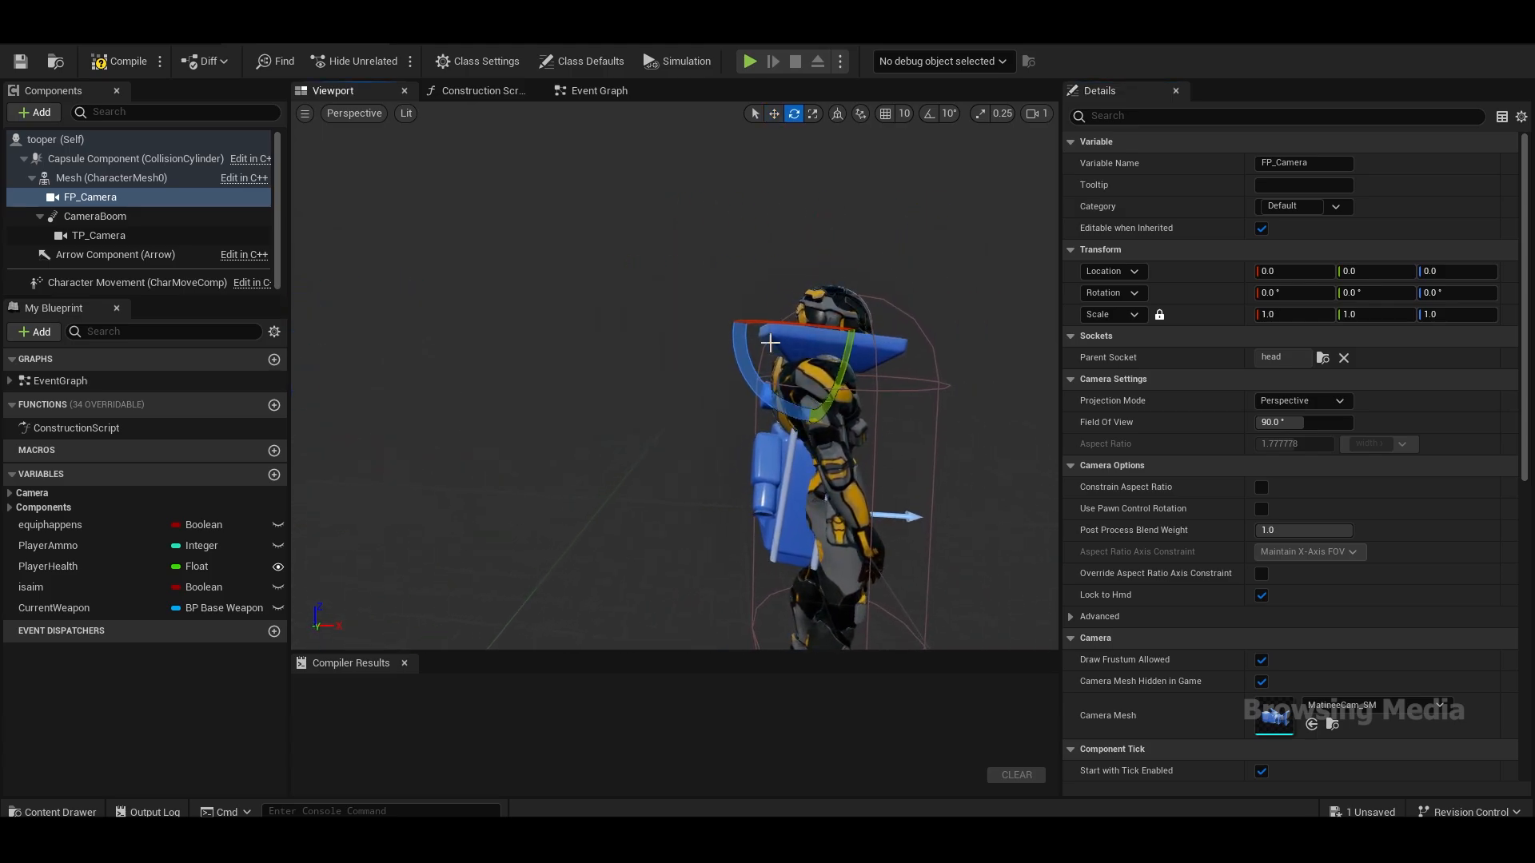
pyautogui.moveTo(759, 378); pyautogui.dragTo(740, 493)
pyautogui.moveTo(757, 379); pyautogui.dragTo(820, 424, button='right')
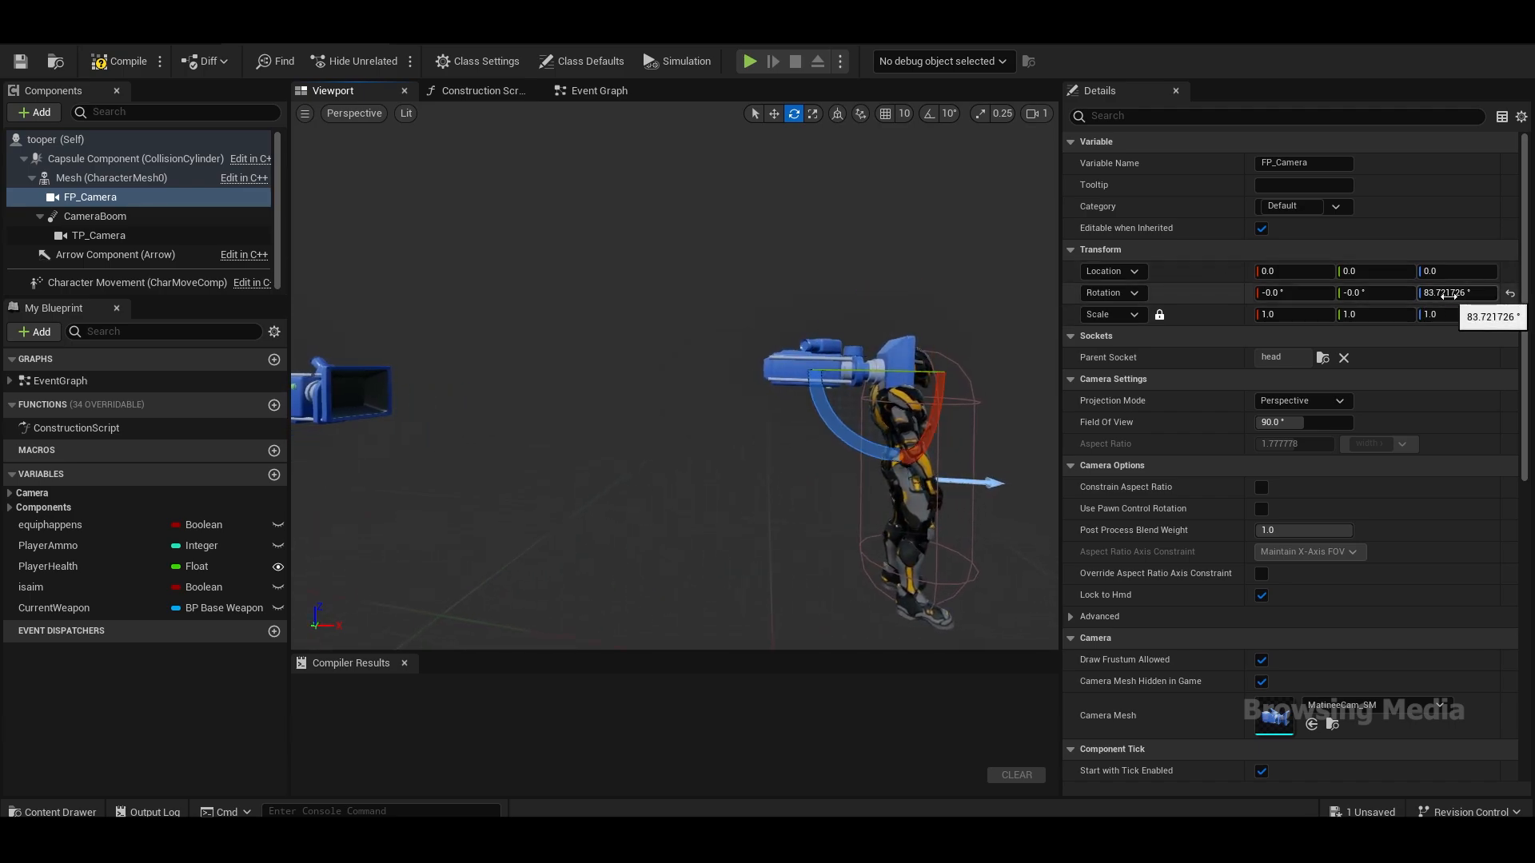
pyautogui.click(1451, 294)
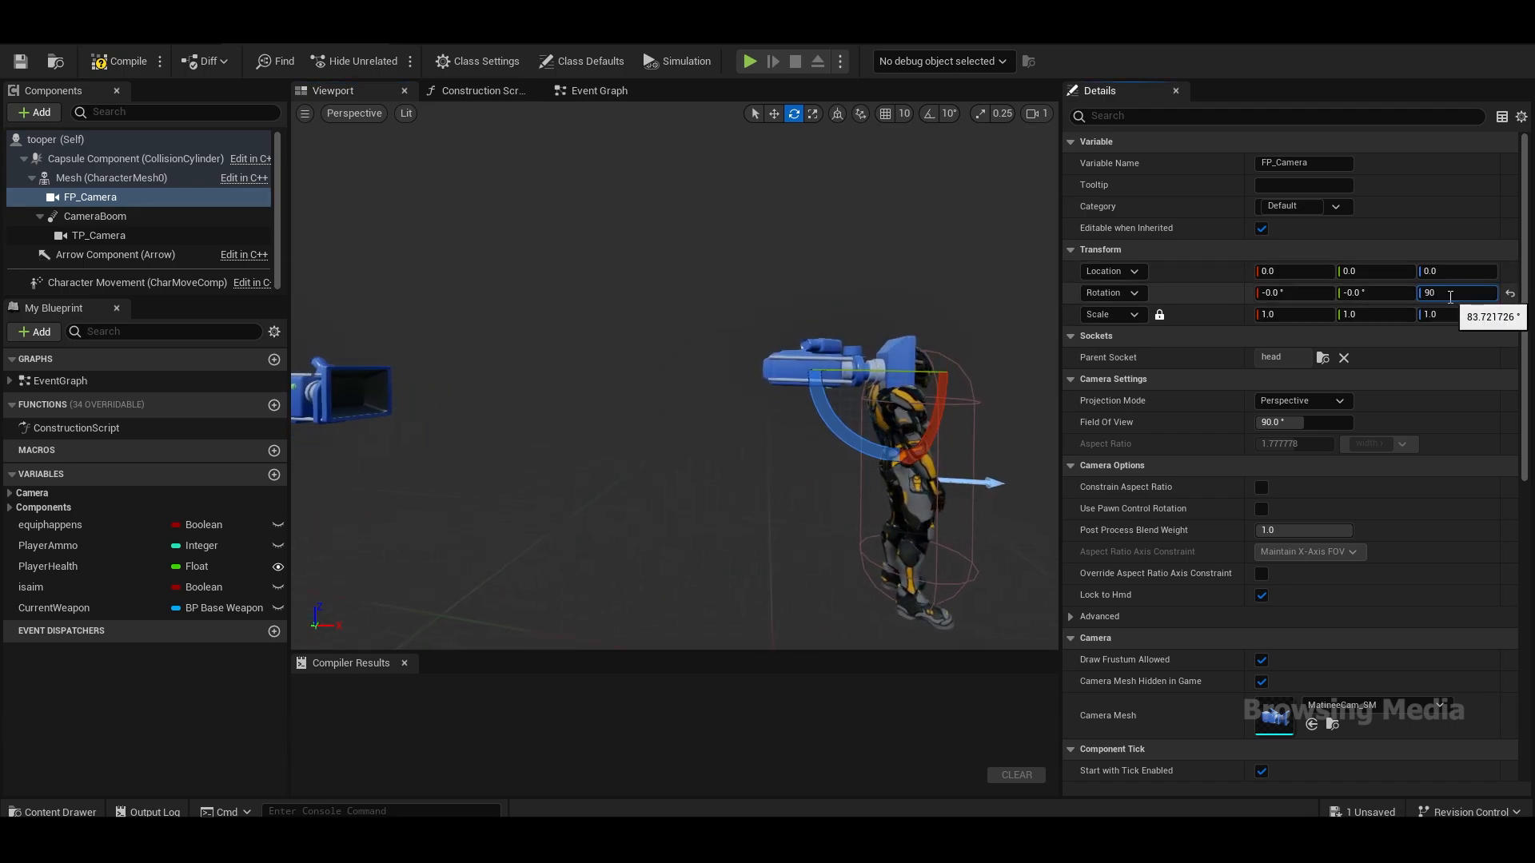
pyautogui.write('90')
pyautogui.press('Return')
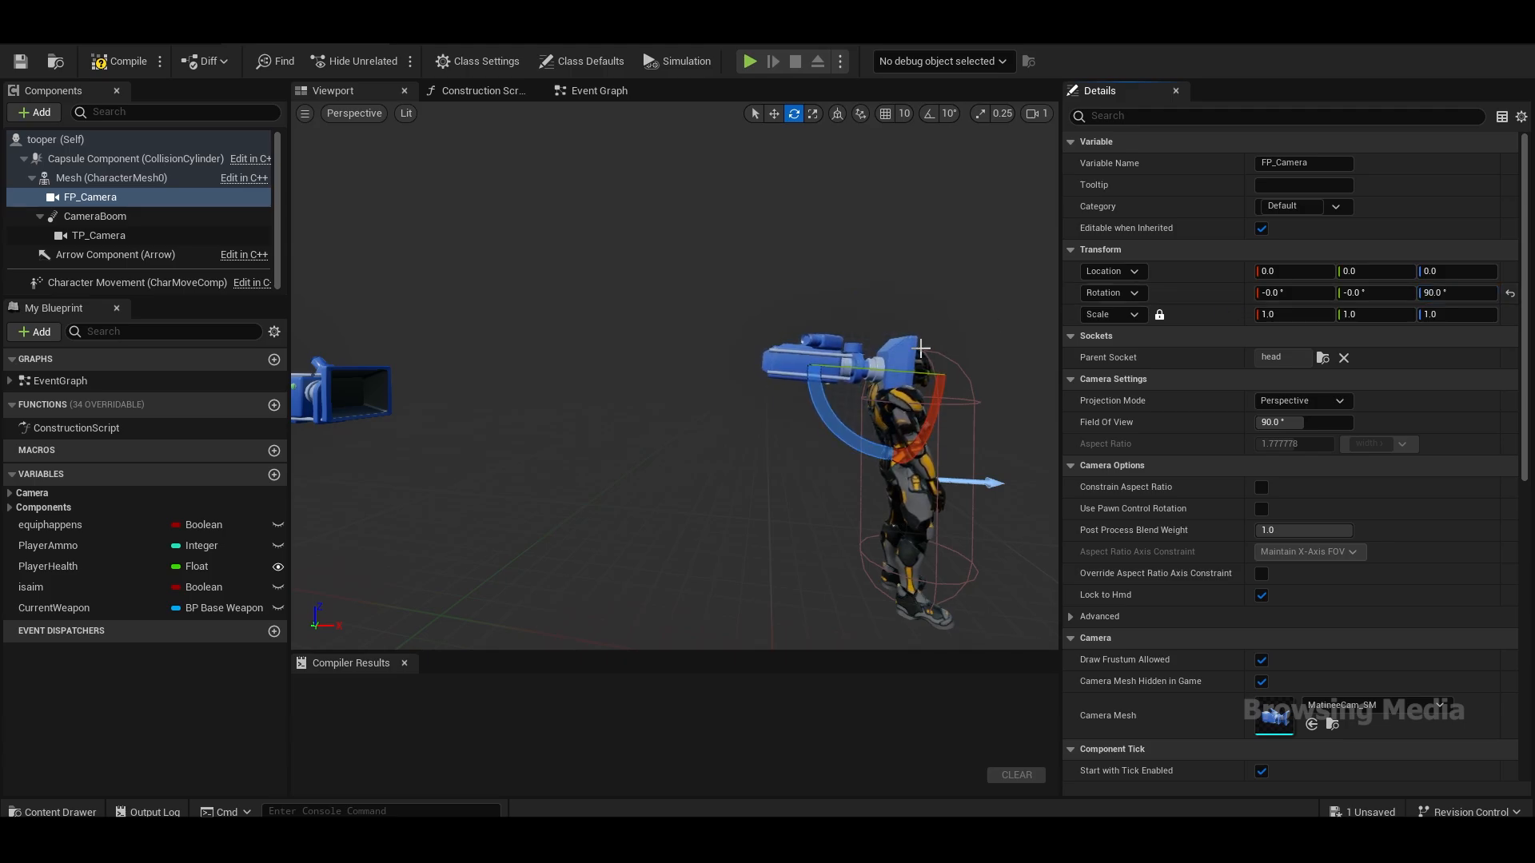
# Step: Roll FP_Camera upright by setting its X rotation to -90°
pyautogui.moveTo(964, 388); pyautogui.dragTo(904, 376, button='right')
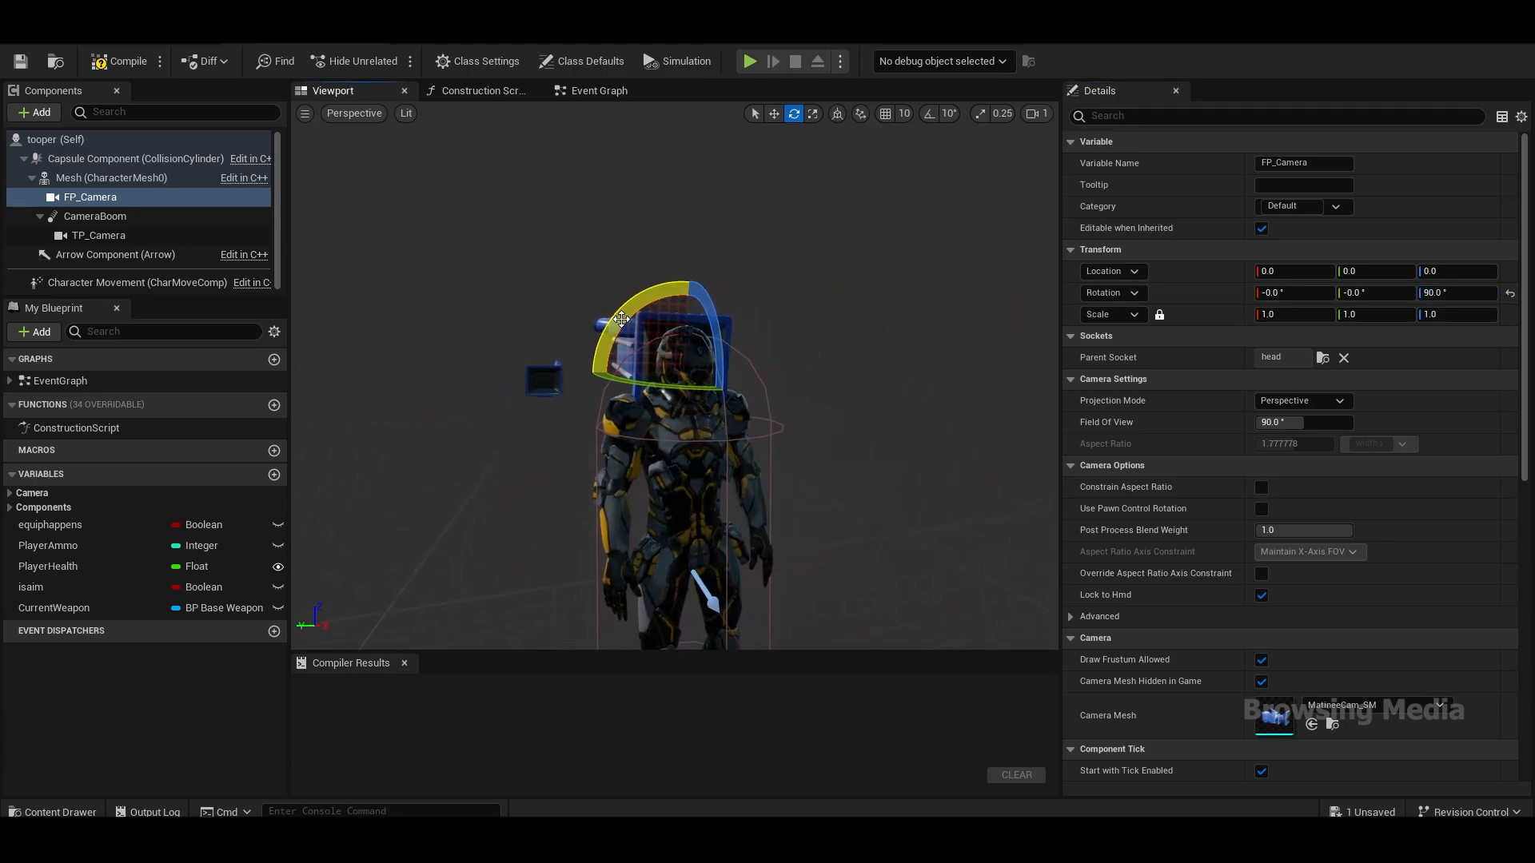
pyautogui.moveTo(611, 320); pyautogui.dragTo(684, 259)
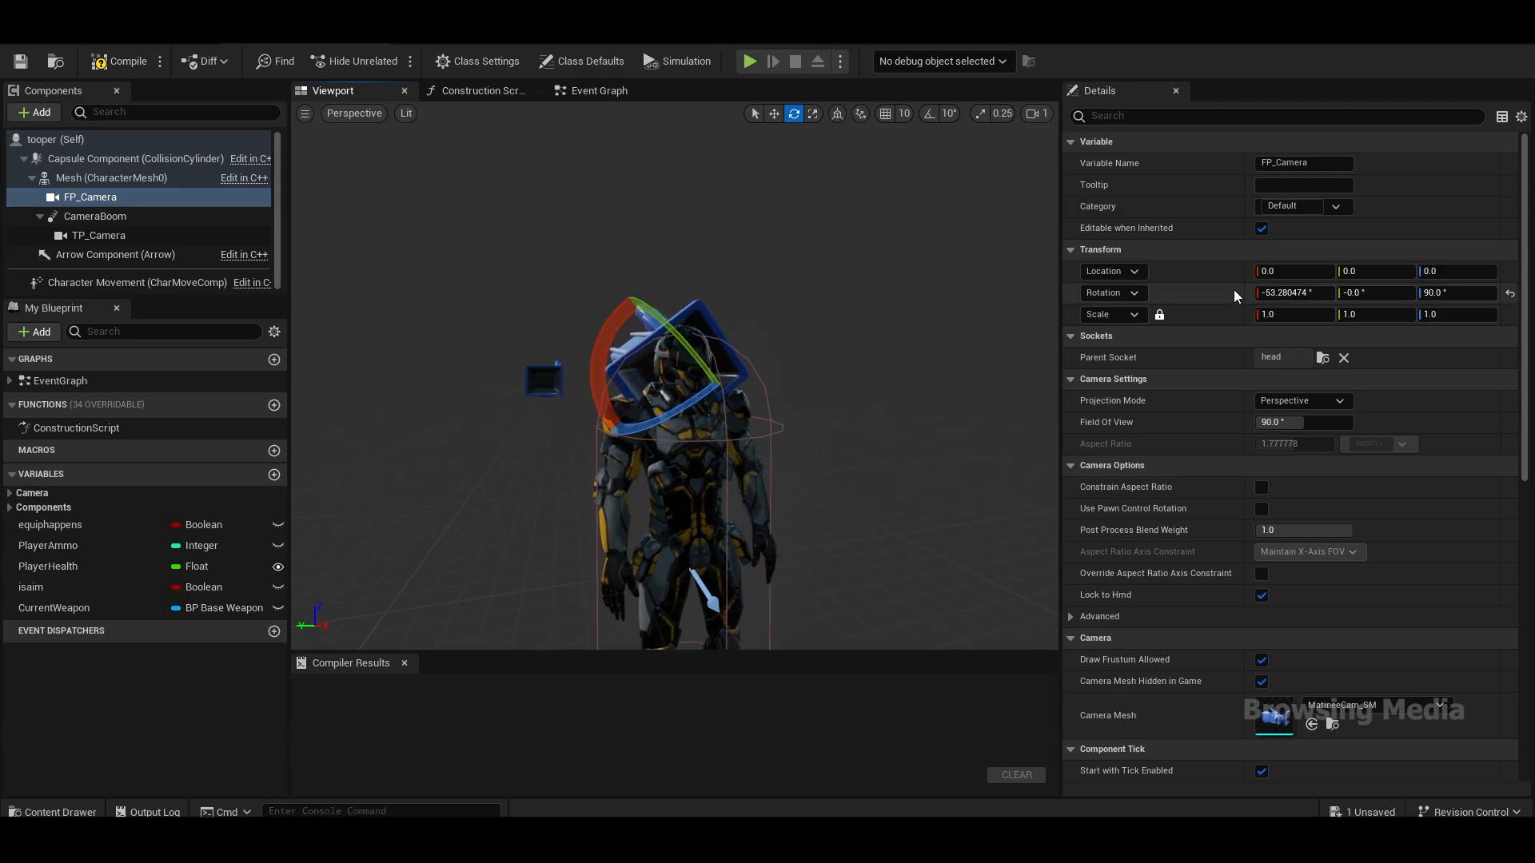
pyautogui.click(1284, 292)
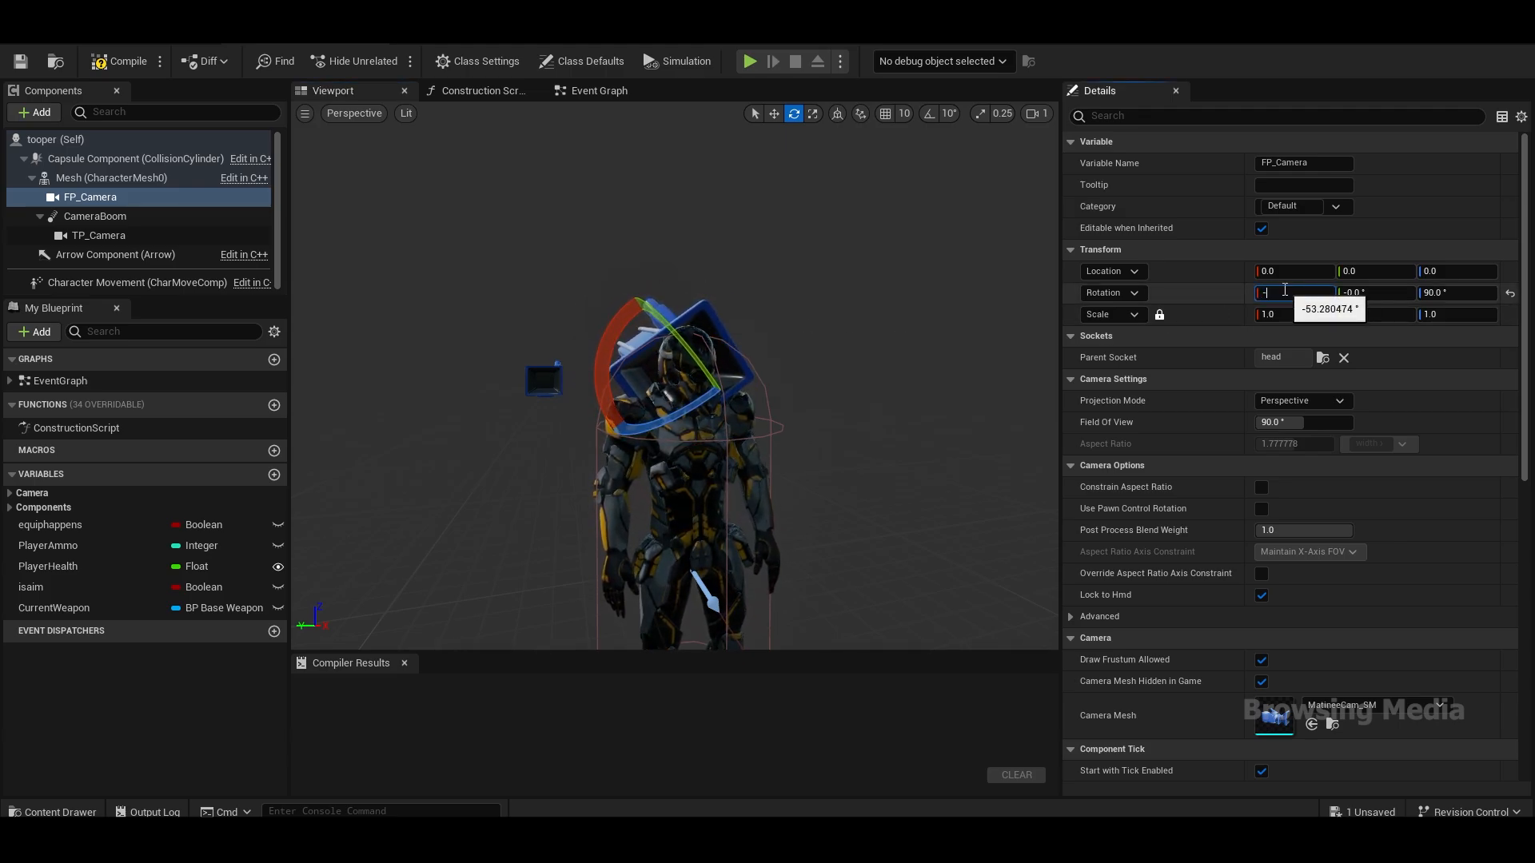
pyautogui.write('-90')
pyautogui.press('Return')
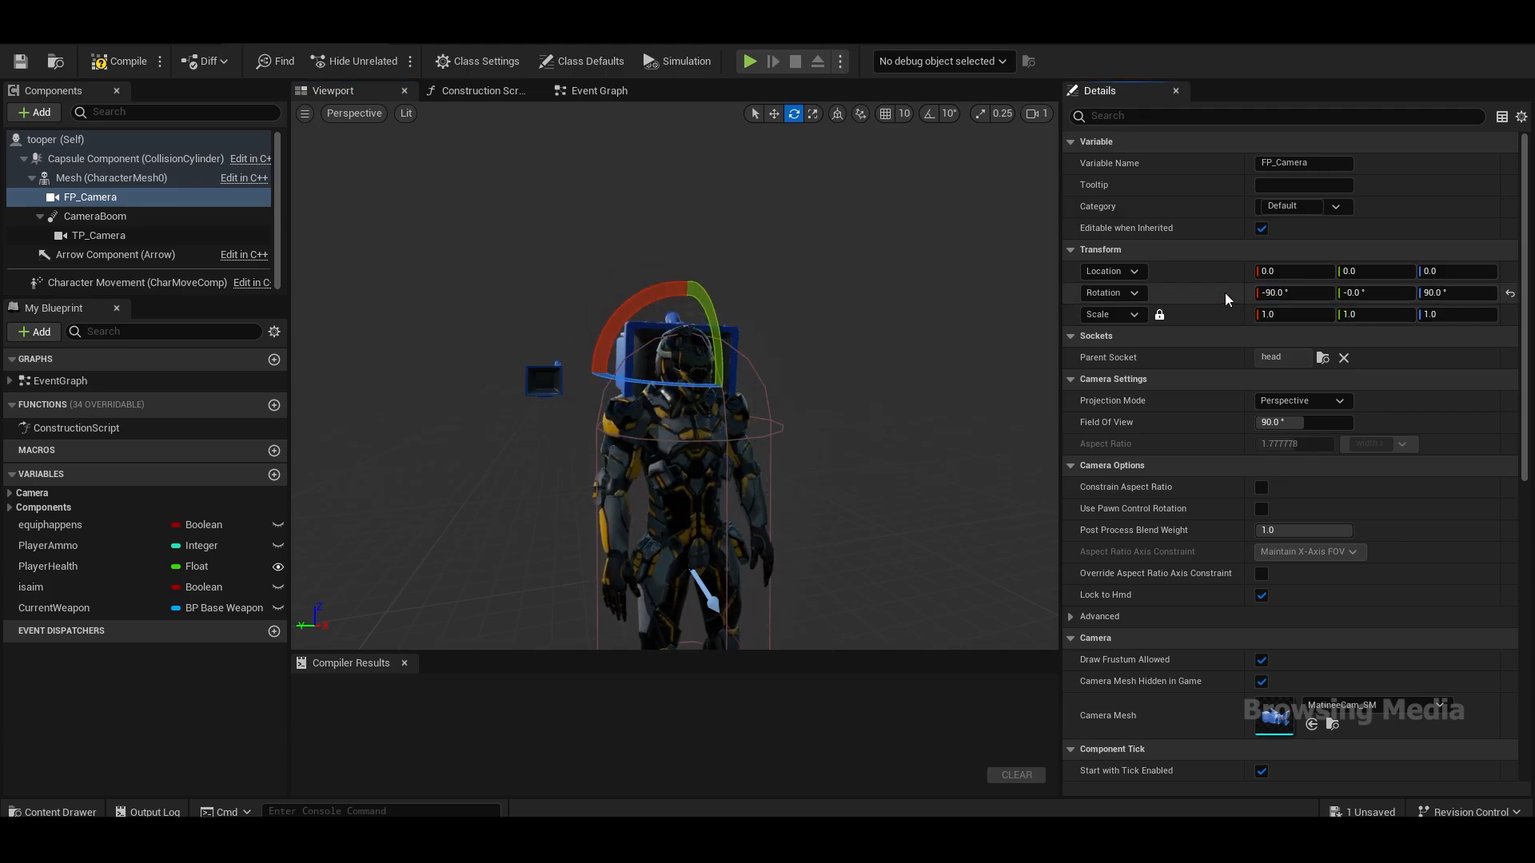
# Step: In the Left orthographic view, move FP_Camera forward and up at the head to about X 8.69, Y 5.92
pyautogui.moveTo(720, 360); pyautogui.dragTo(895, 359, button='right')
pyautogui.moveTo(751, 267); pyautogui.dragTo(743, 275, button='right')
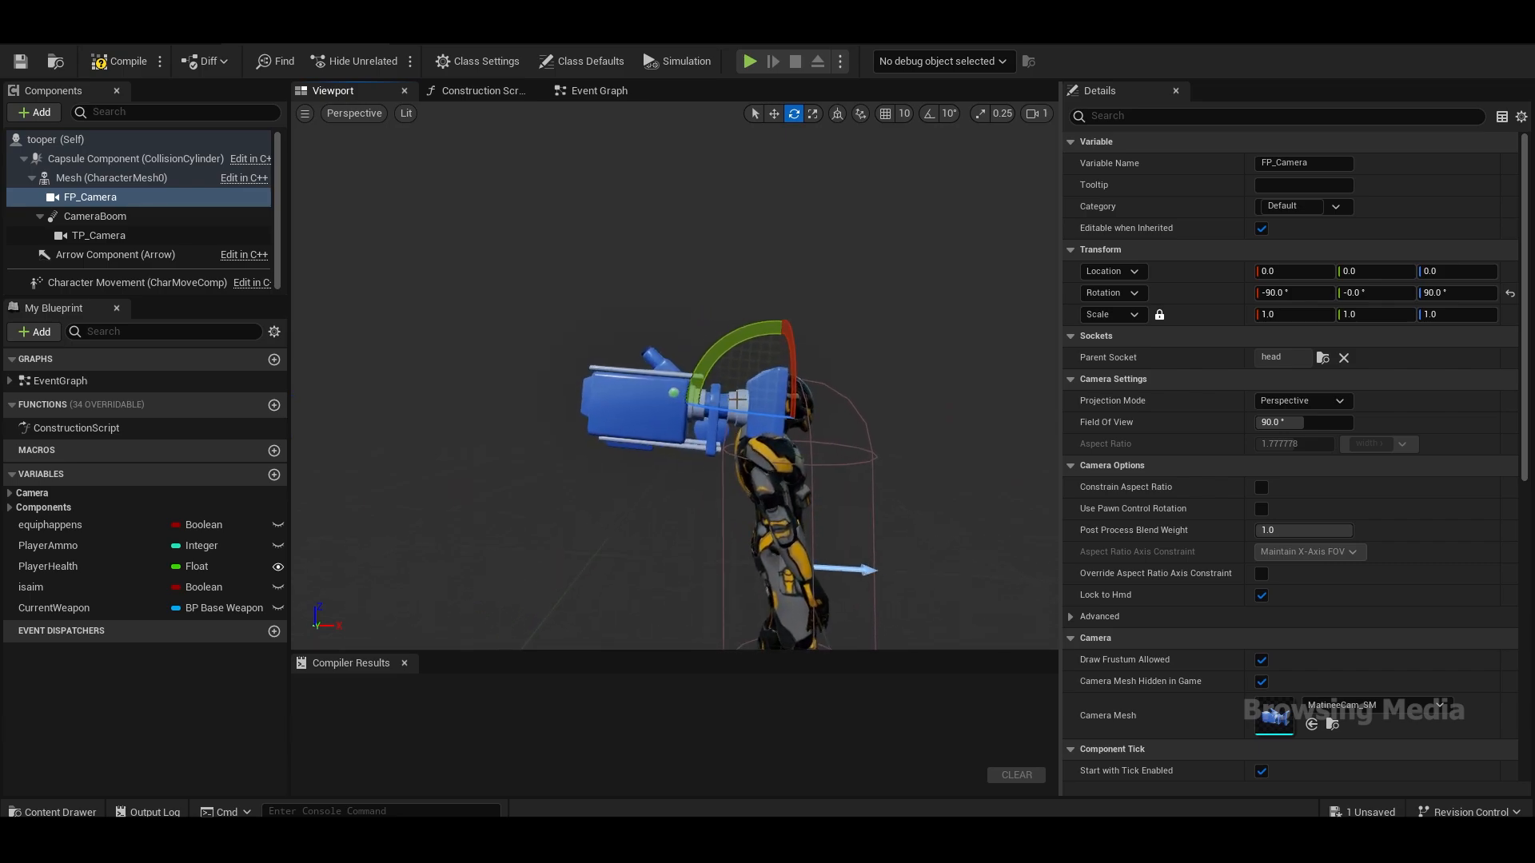
pyautogui.click(354, 113)
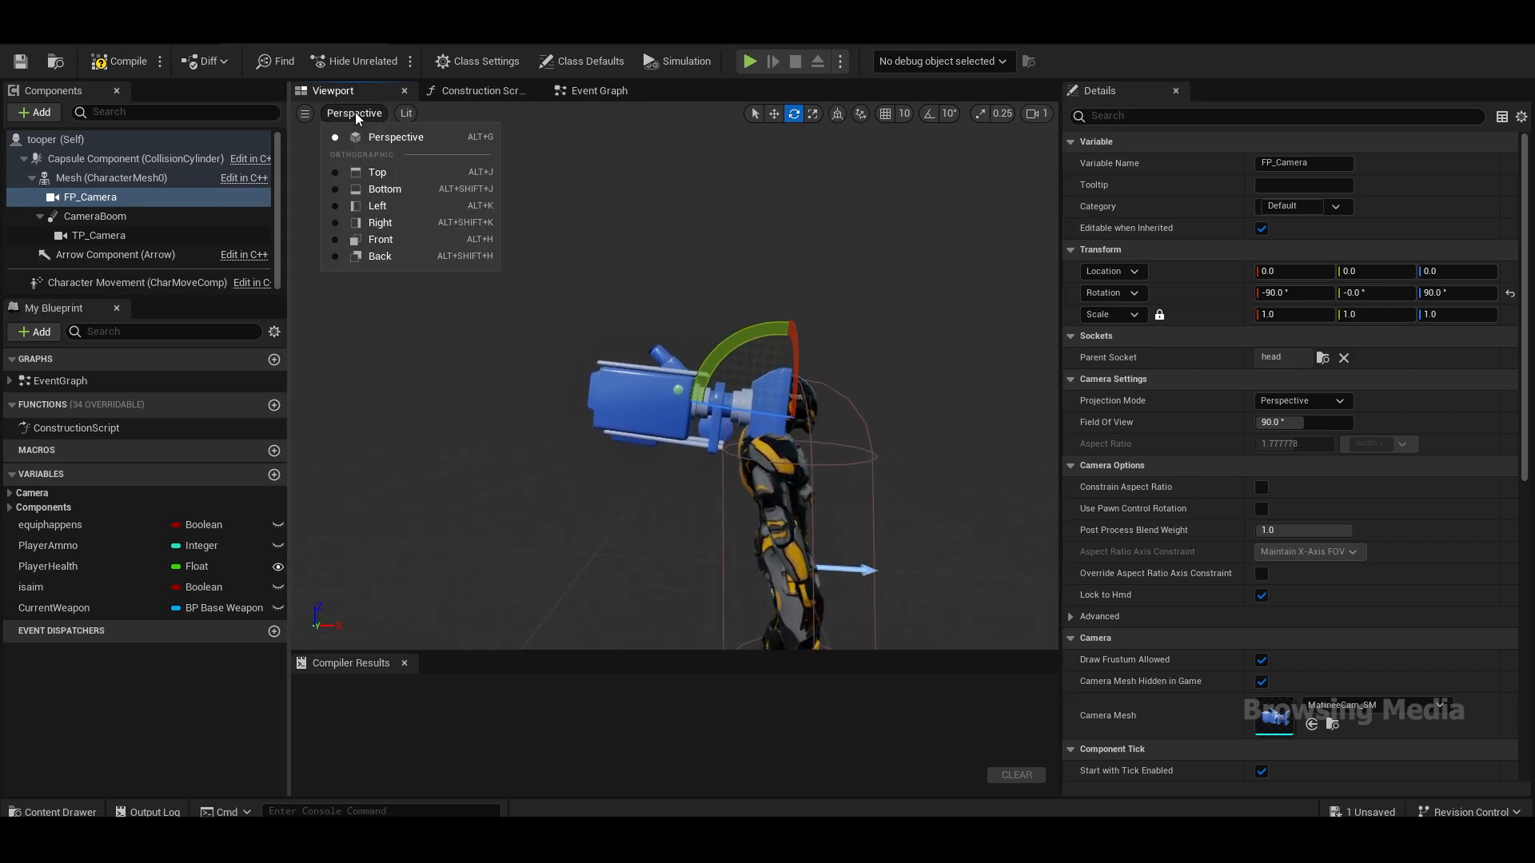
pyautogui.click(376, 204)
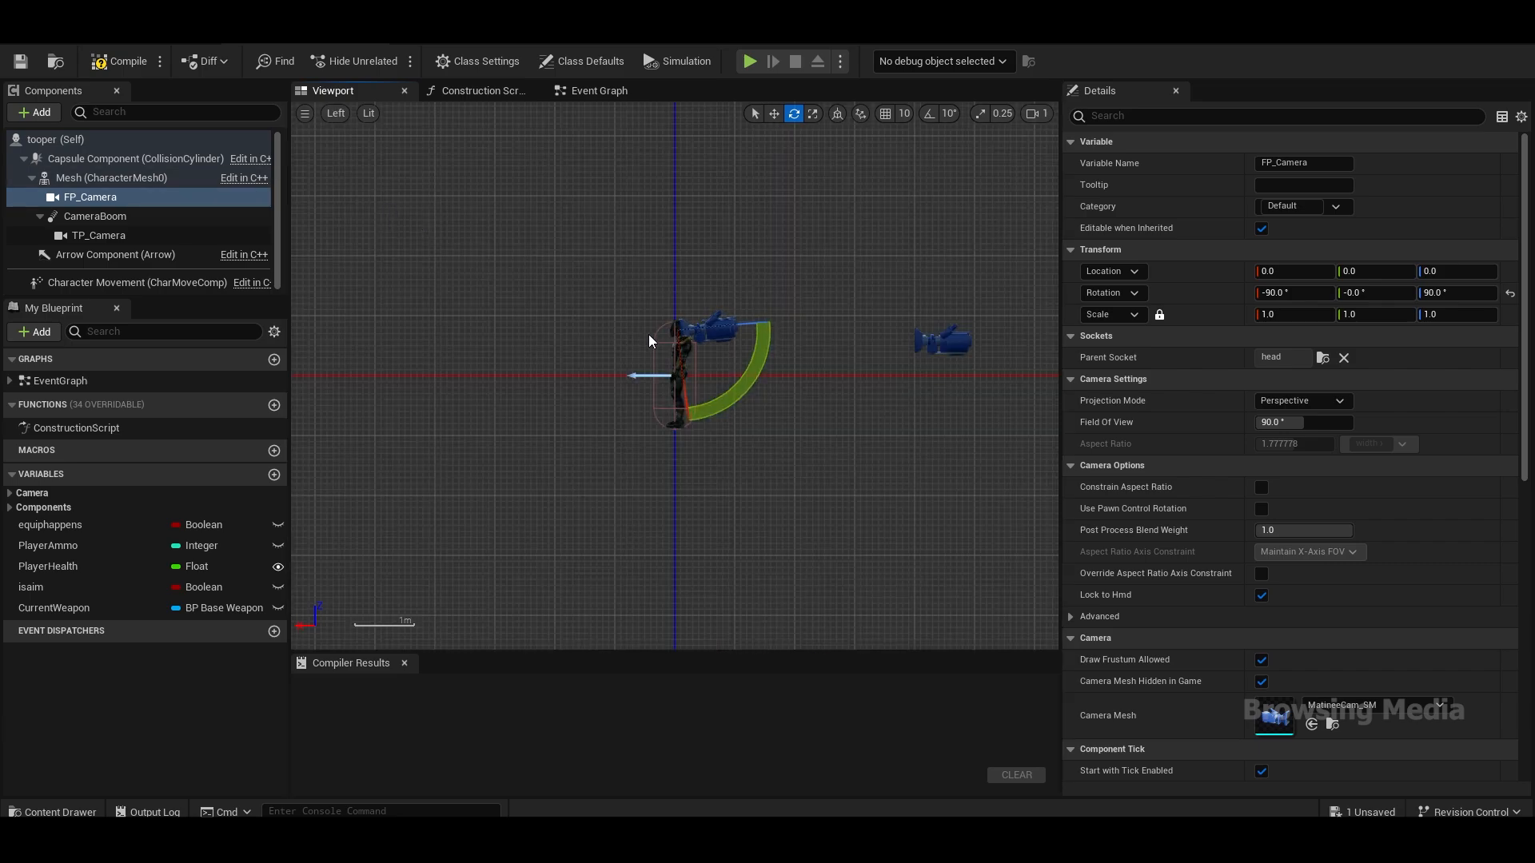
pyautogui.scroll(4, 649, 341)
pyautogui.press('r')
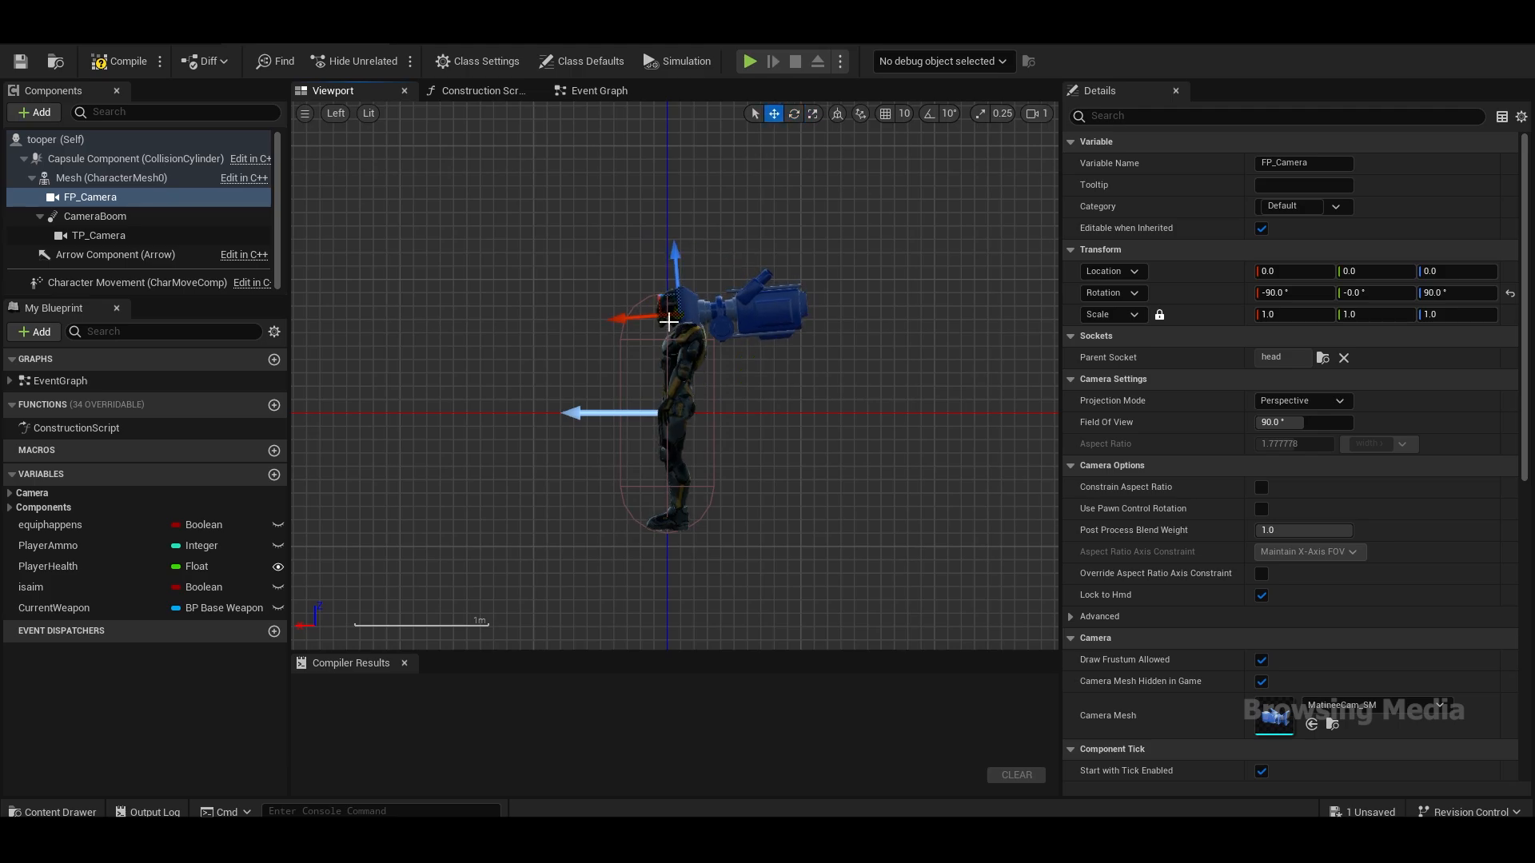
pyautogui.scroll(1, 669, 322)
pyautogui.moveTo(633, 319); pyautogui.dragTo(660, 248)
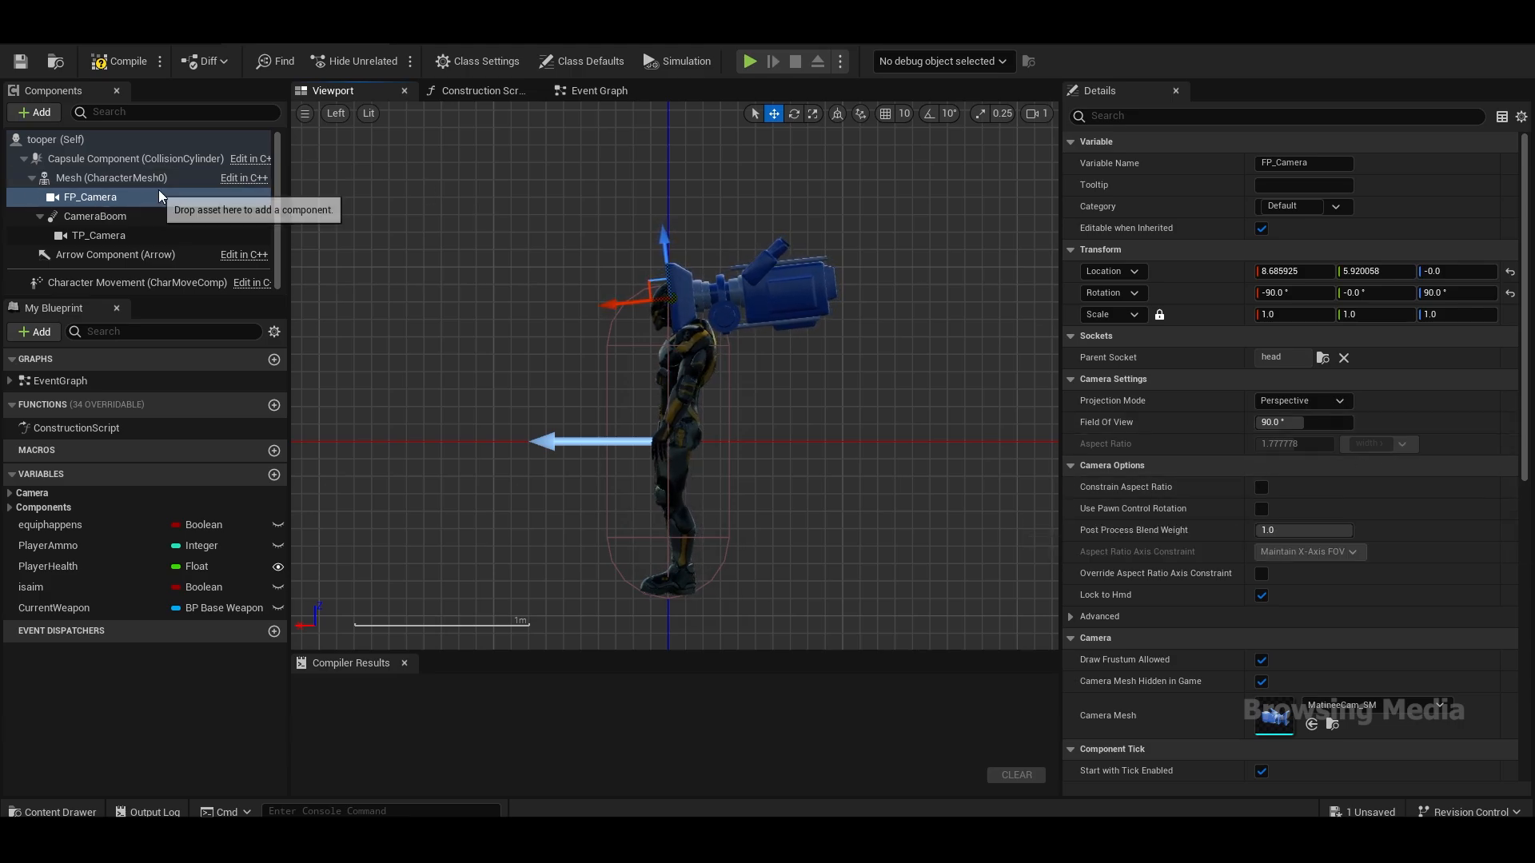
# Step: Enable Use Pawn Control Rotation and disable Auto Activate for FP_Camera
pyautogui.click(1260, 509)
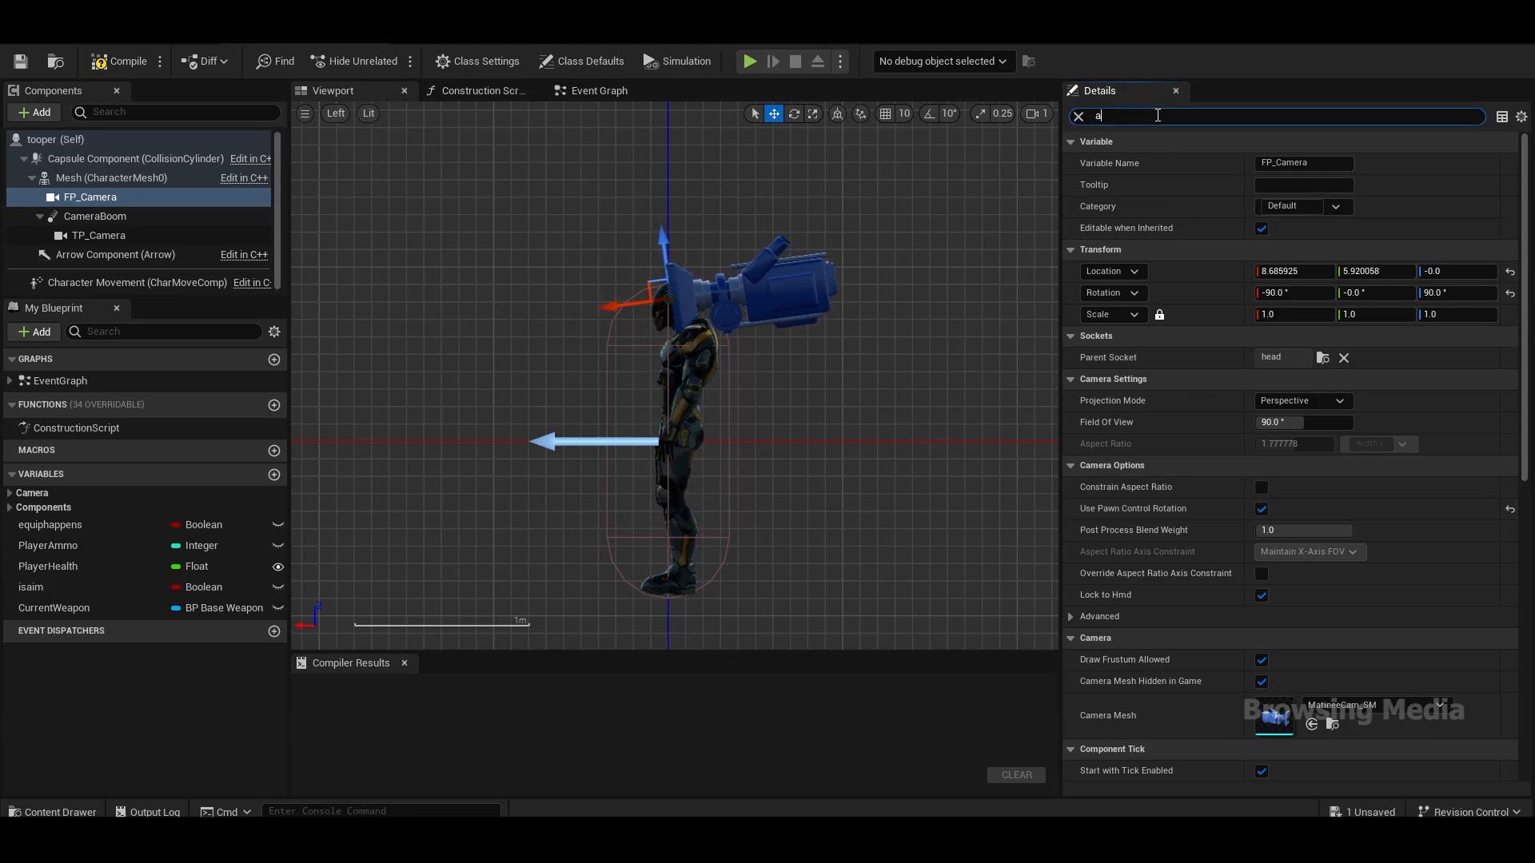
pyautogui.write('ac')
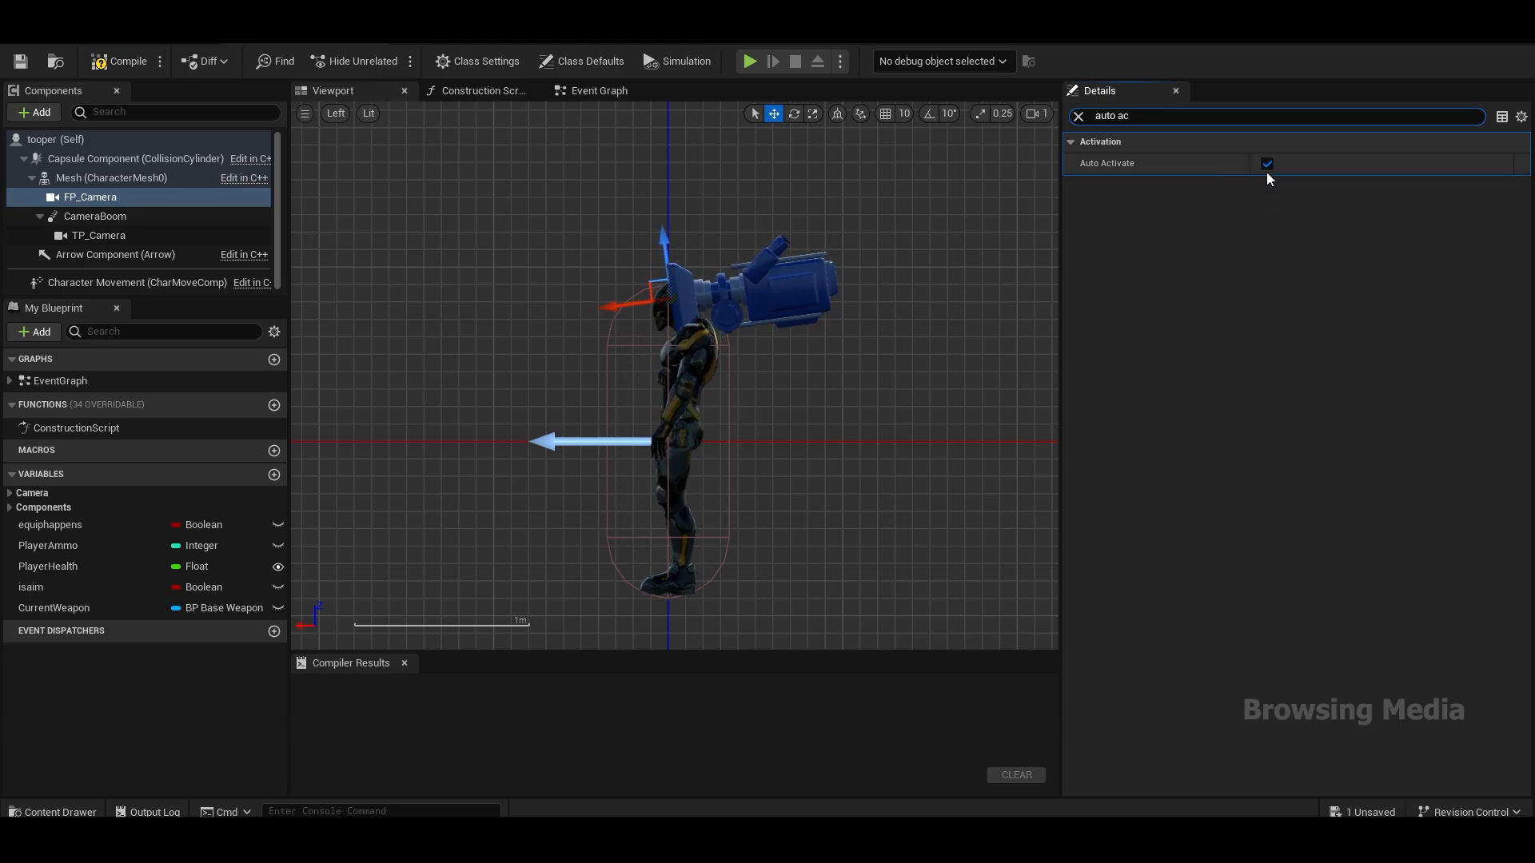
pyautogui.click(1268, 167)
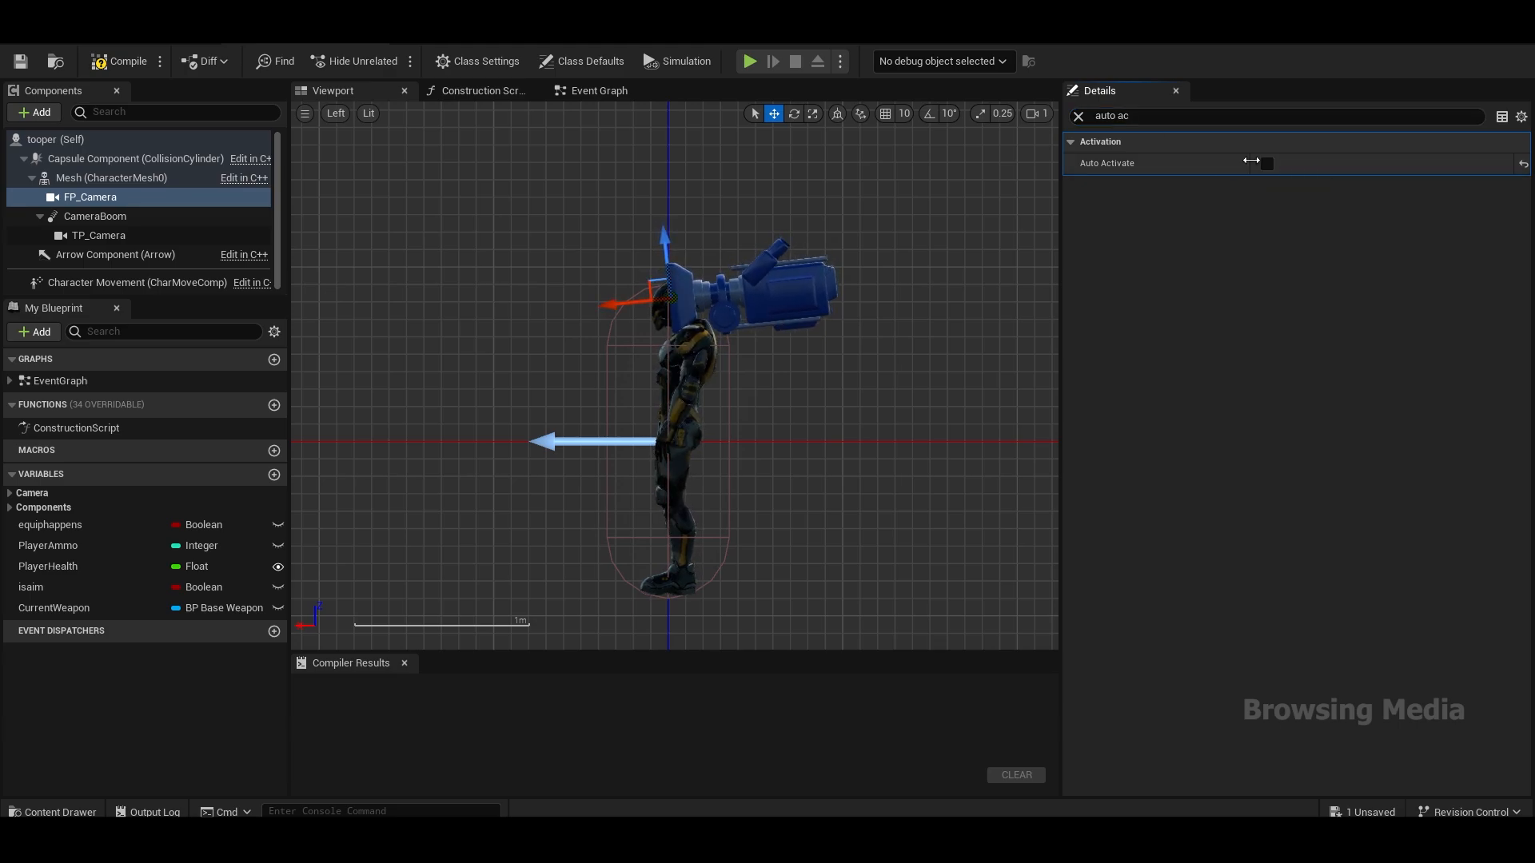
pyautogui.click(1078, 116)
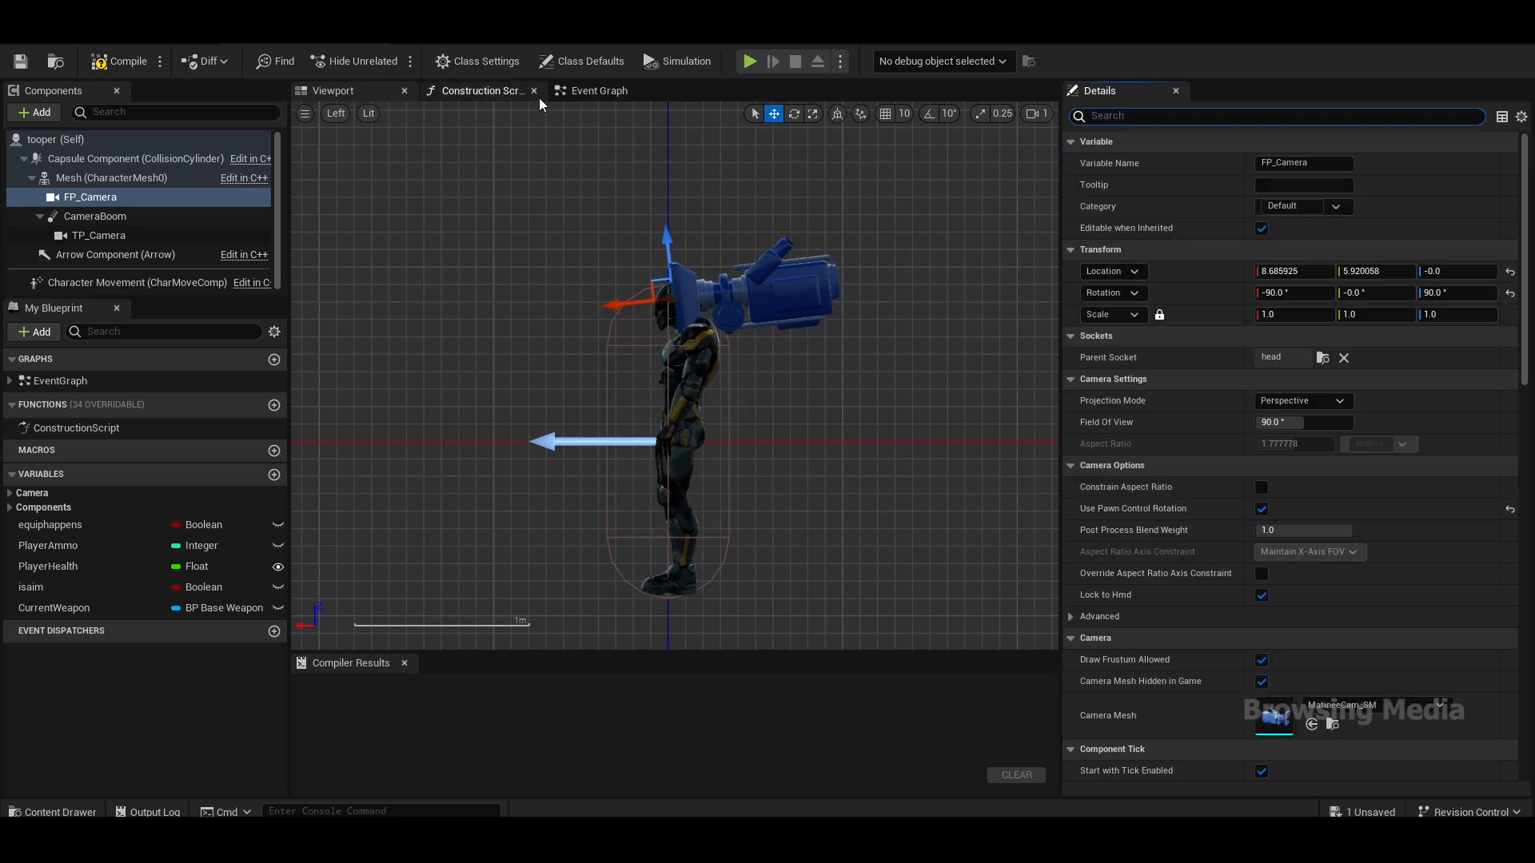
# Step: Add an F keyboard event node in an empty area of the Event Graph
pyautogui.click(593, 90)
pyautogui.scroll(-2, 764, 444)
pyautogui.moveTo(825, 497); pyautogui.dragTo(774, 268, button='right')
pyautogui.scroll(4, 530, 319)
pyautogui.moveTo(611, 315); pyautogui.dragTo(685, 299, button='right')
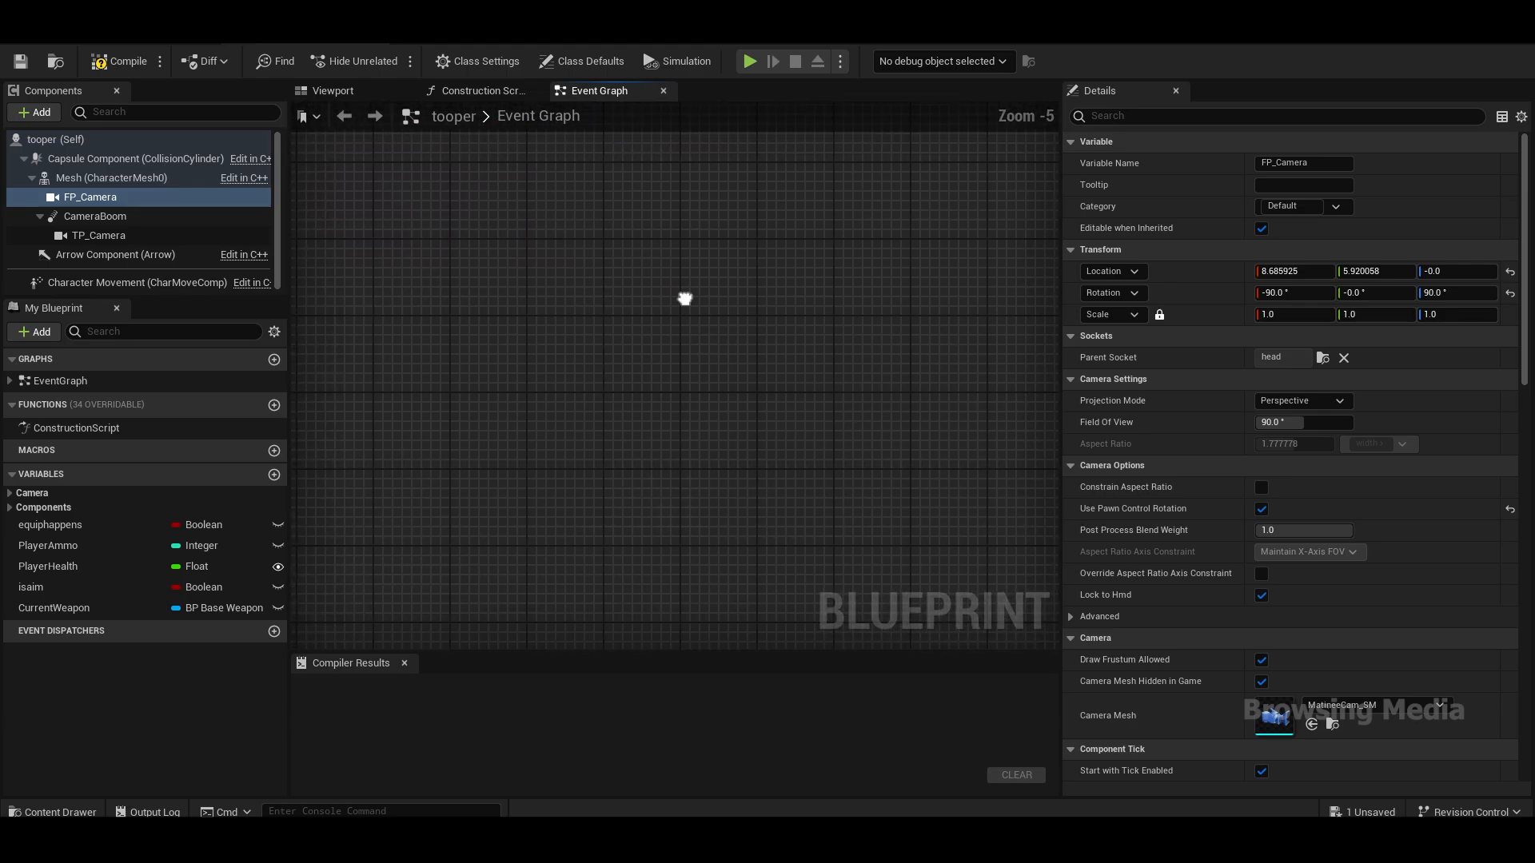
pyautogui.rightClick(670, 301)
pyautogui.write('f')
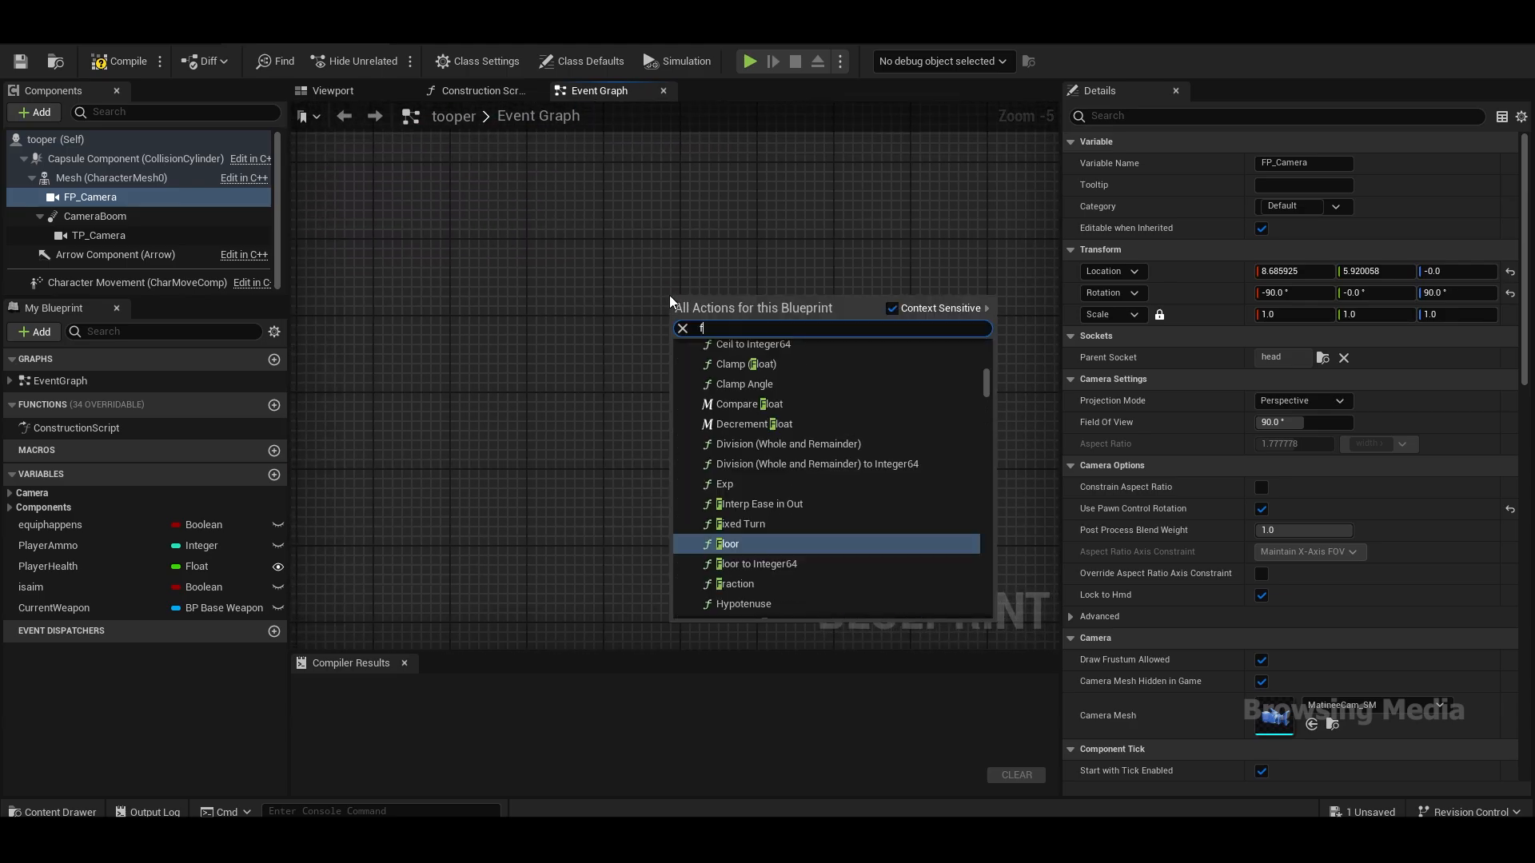
pyautogui.write(' keybo')
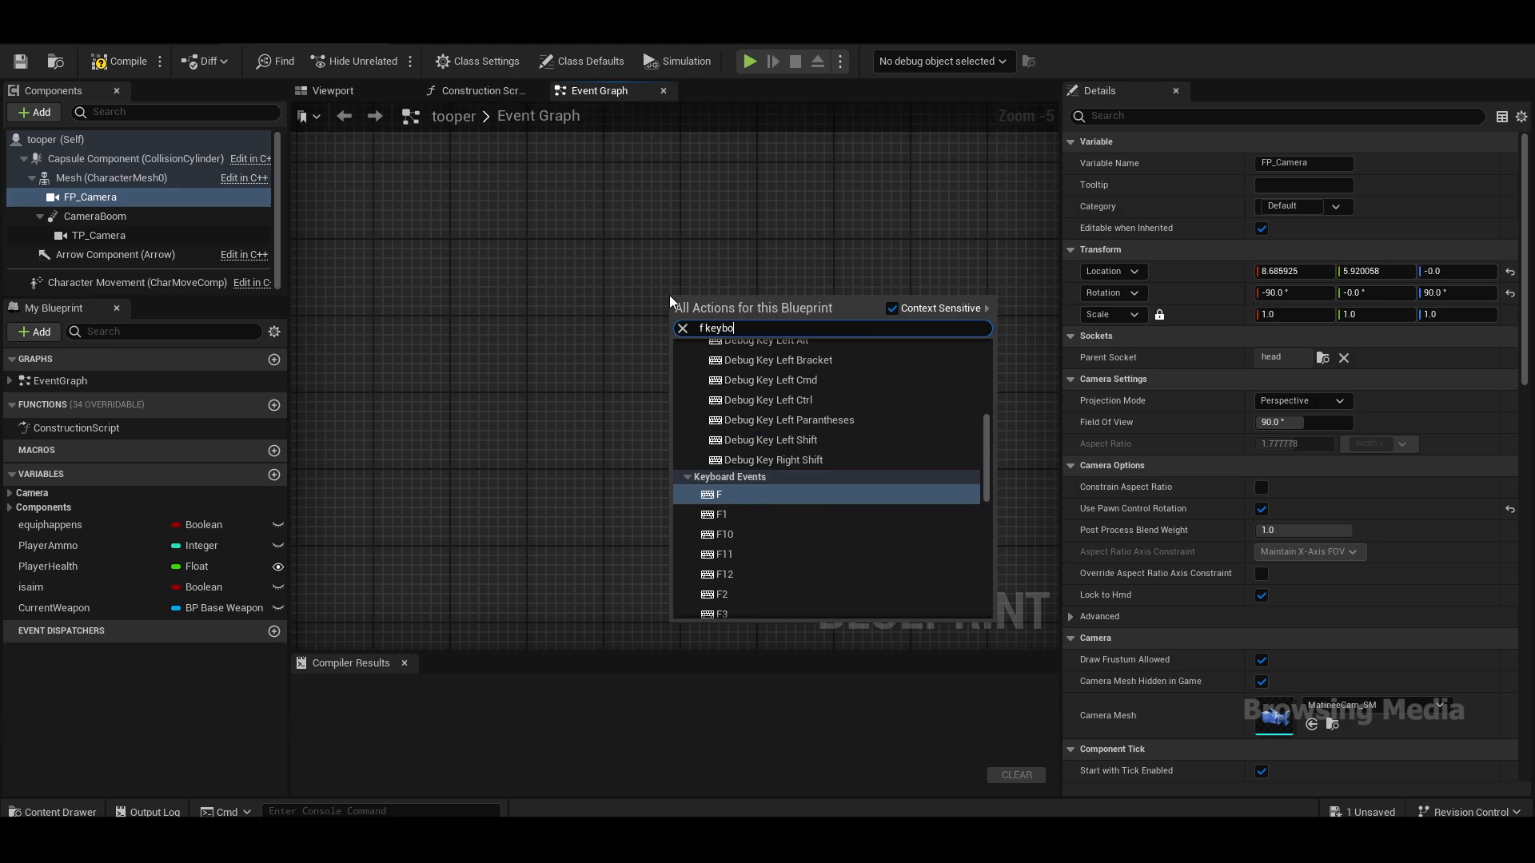
pyautogui.write('ard')
pyautogui.click(741, 493)
# Step: Examine the existing node groups in the Event Graph, including the movement, jump and other input logic
pyautogui.scroll(-5, 593, 337)
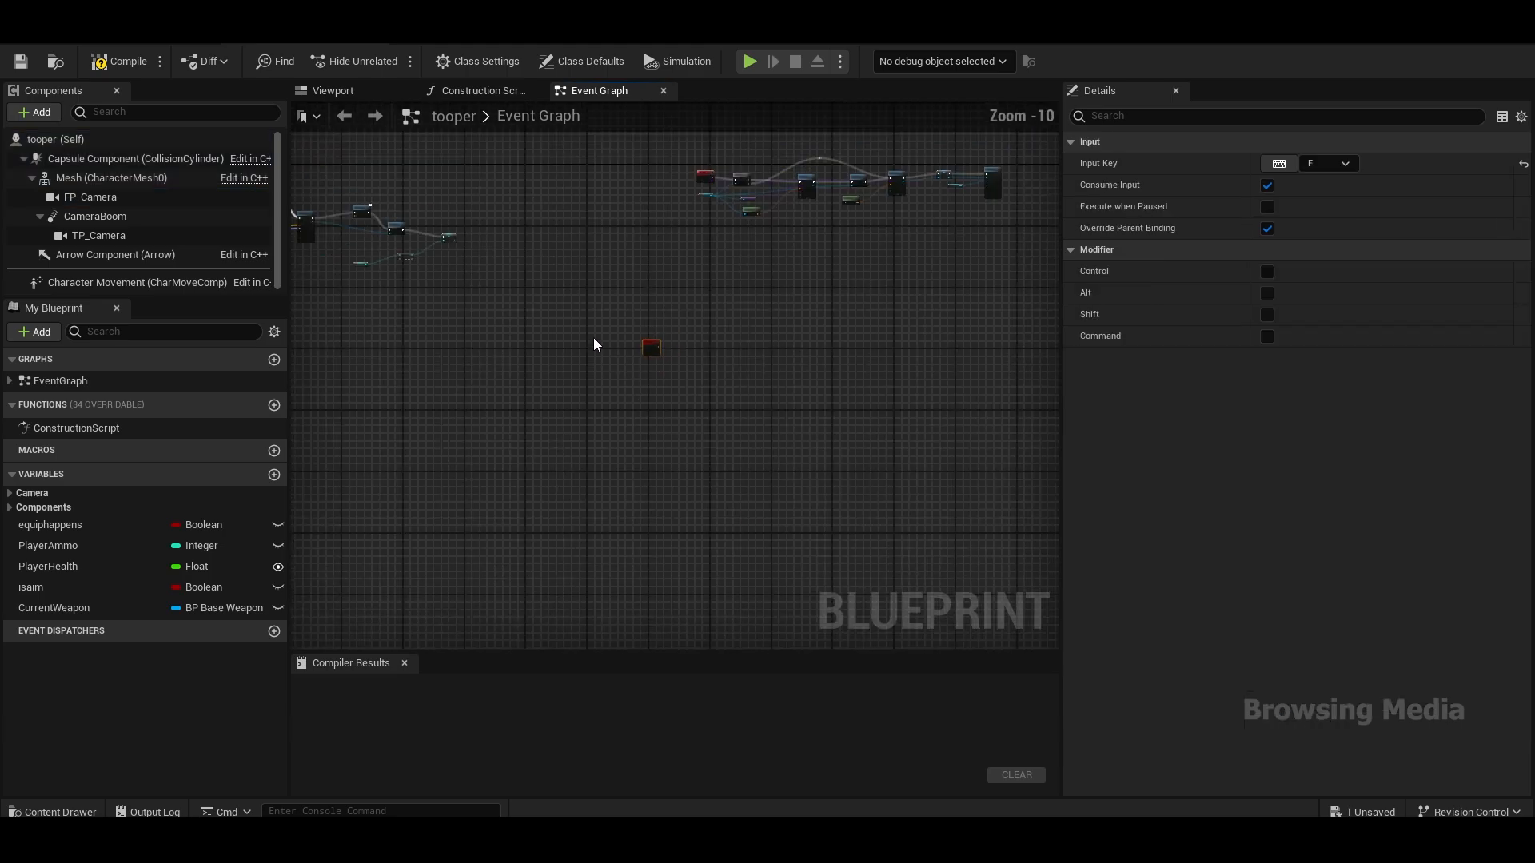
pyautogui.moveTo(593, 337); pyautogui.dragTo(655, 467, button='right')
pyautogui.scroll(4, 720, 342)
pyautogui.moveTo(720, 342); pyautogui.dragTo(685, 459, button='right')
pyautogui.moveTo(655, 214); pyautogui.dragTo(1055, 197, button='right')
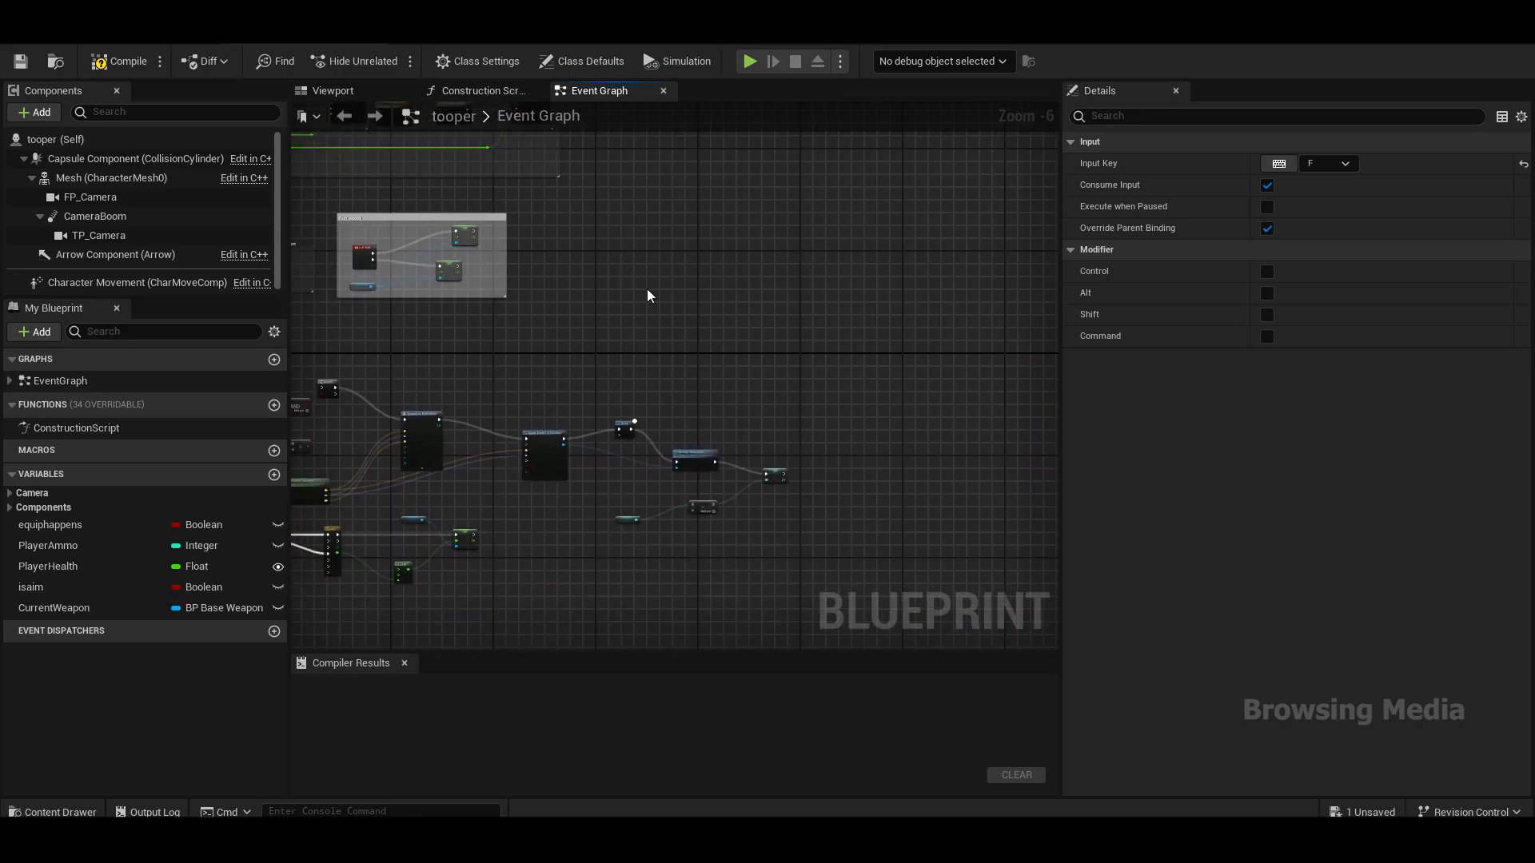
pyautogui.moveTo(369, 430); pyautogui.dragTo(617, 333, button='right')
pyautogui.scroll(4, 575, 318)
pyautogui.scroll(-4, 594, 438)
pyautogui.moveTo(604, 224); pyautogui.dragTo(582, 395, button='right')
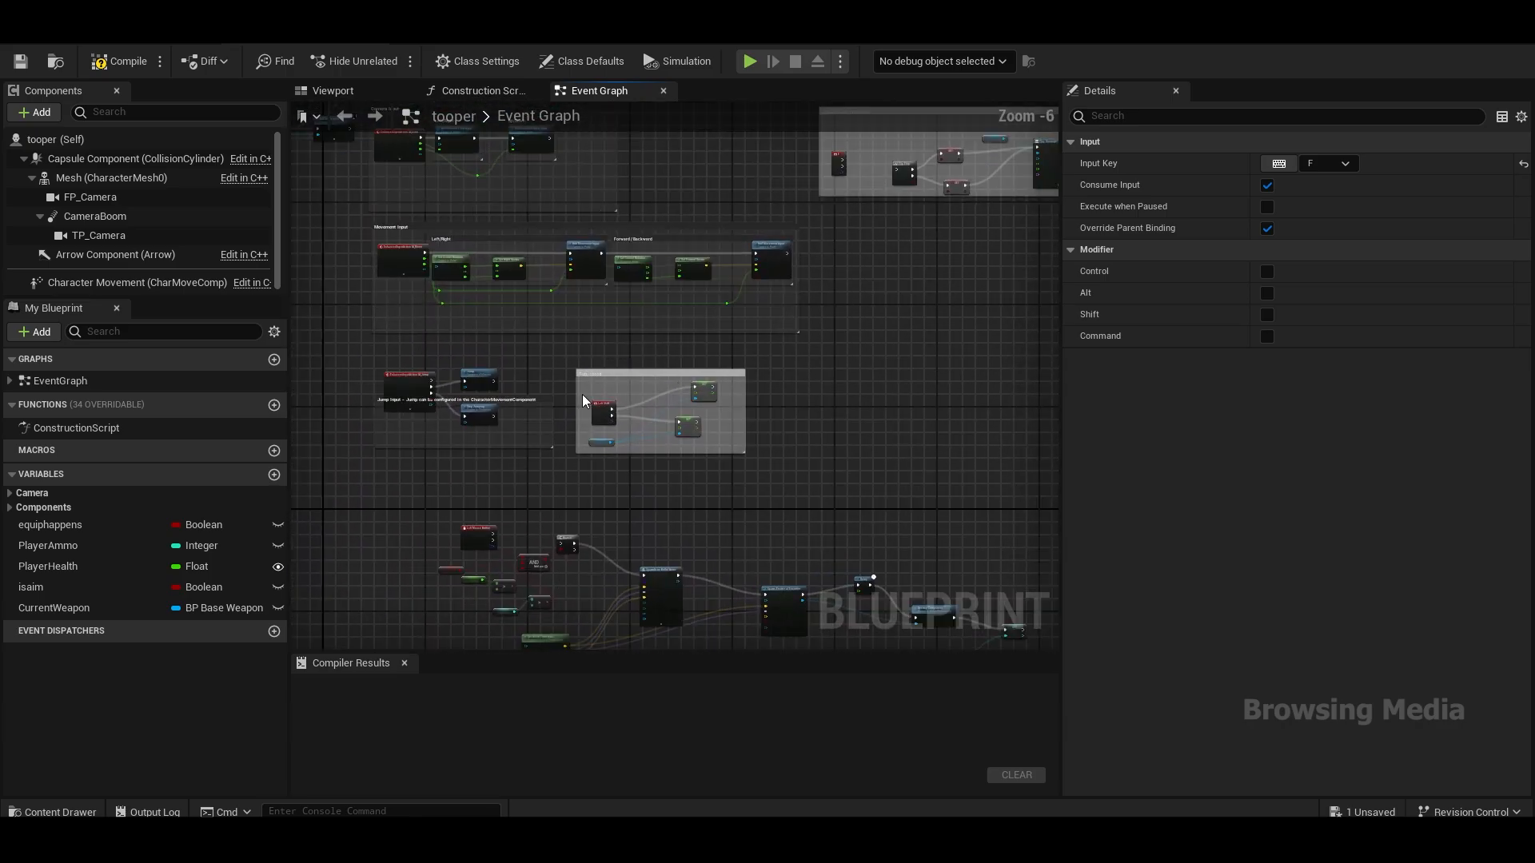
pyautogui.scroll(2, 583, 395)
pyautogui.scroll(-3, 611, 396)
pyautogui.moveTo(733, 338); pyautogui.dragTo(472, 492, button='right')
pyautogui.scroll(3, 611, 276)
pyautogui.moveTo(595, 394); pyautogui.dragTo(579, 113, button='right')
pyautogui.scroll(-5, 746, 414)
pyautogui.moveTo(746, 414); pyautogui.dragTo(480, 114, button='right')
# Step: Add a Flip Flop node connected to the Pressed output of the F key event
pyautogui.scroll(3, 565, 216)
pyautogui.scroll(1, 807, 472)
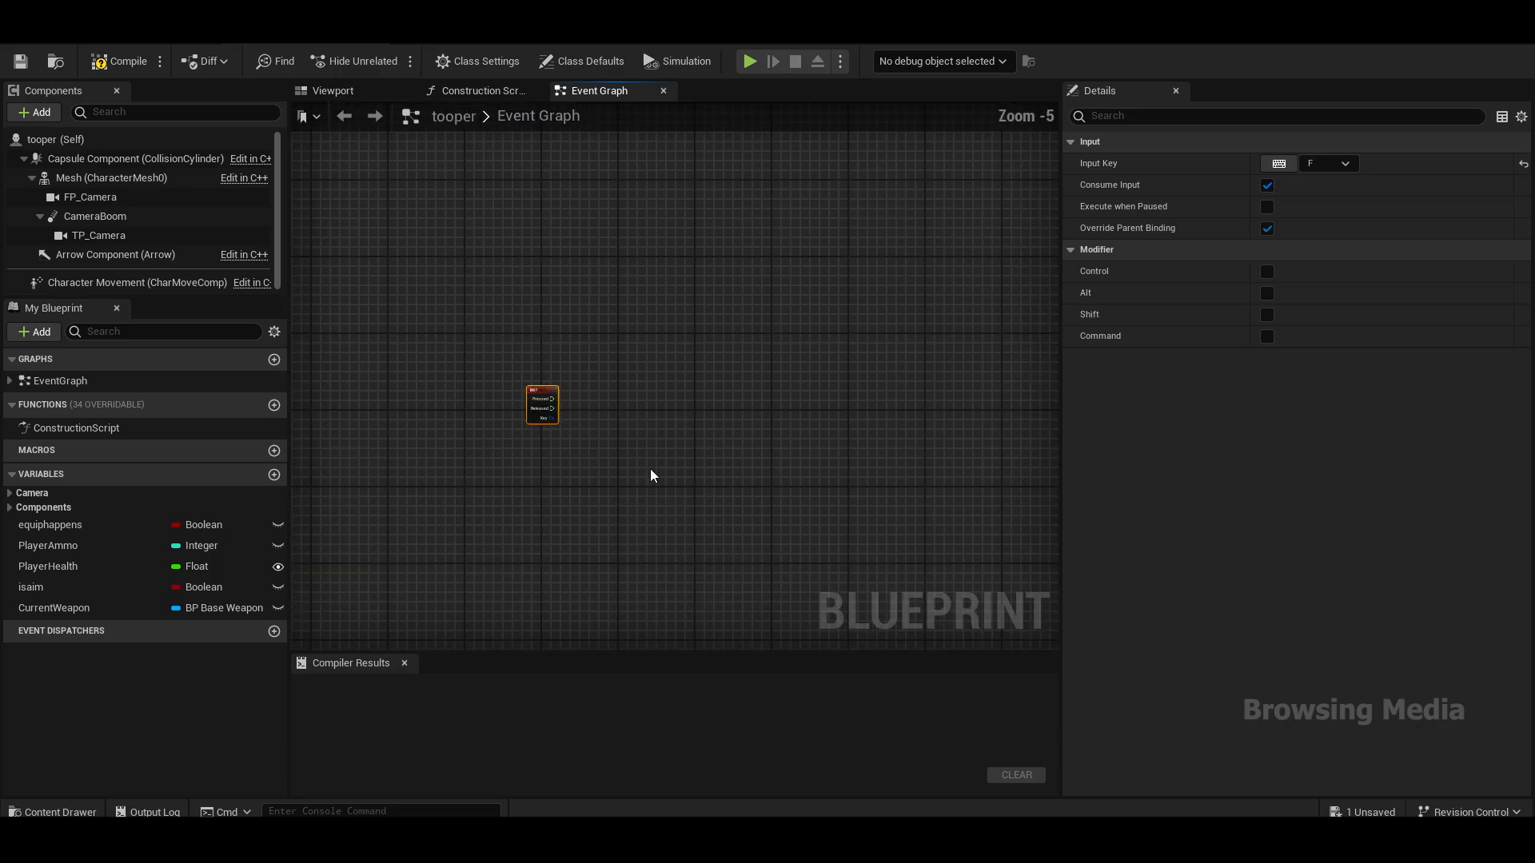
pyautogui.scroll(5, 609, 353)
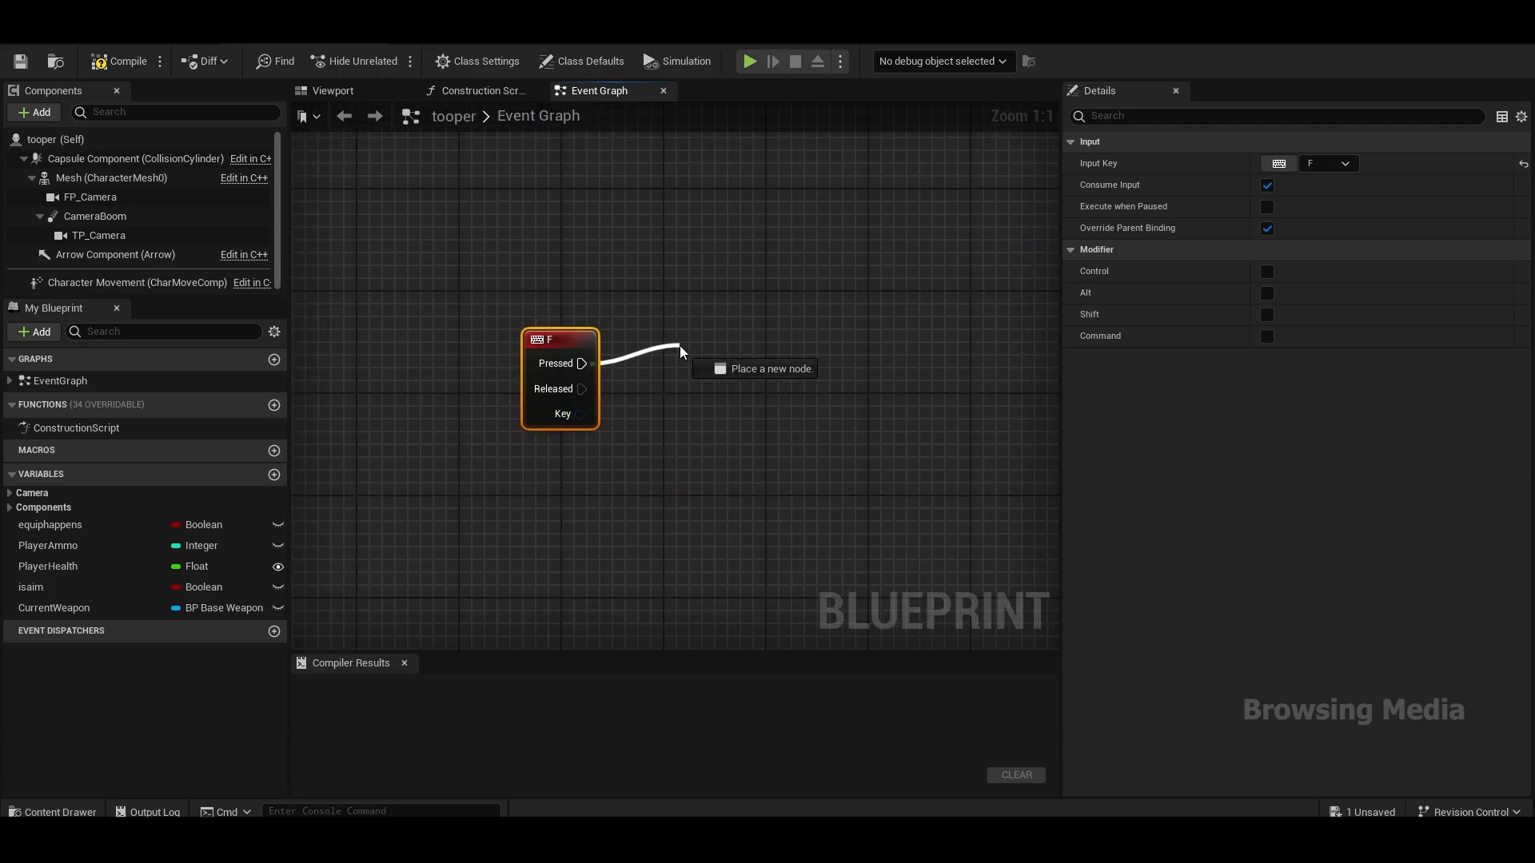
pyautogui.moveTo(679, 345); pyautogui.dragTo(679, 345)
pyautogui.write('flip')
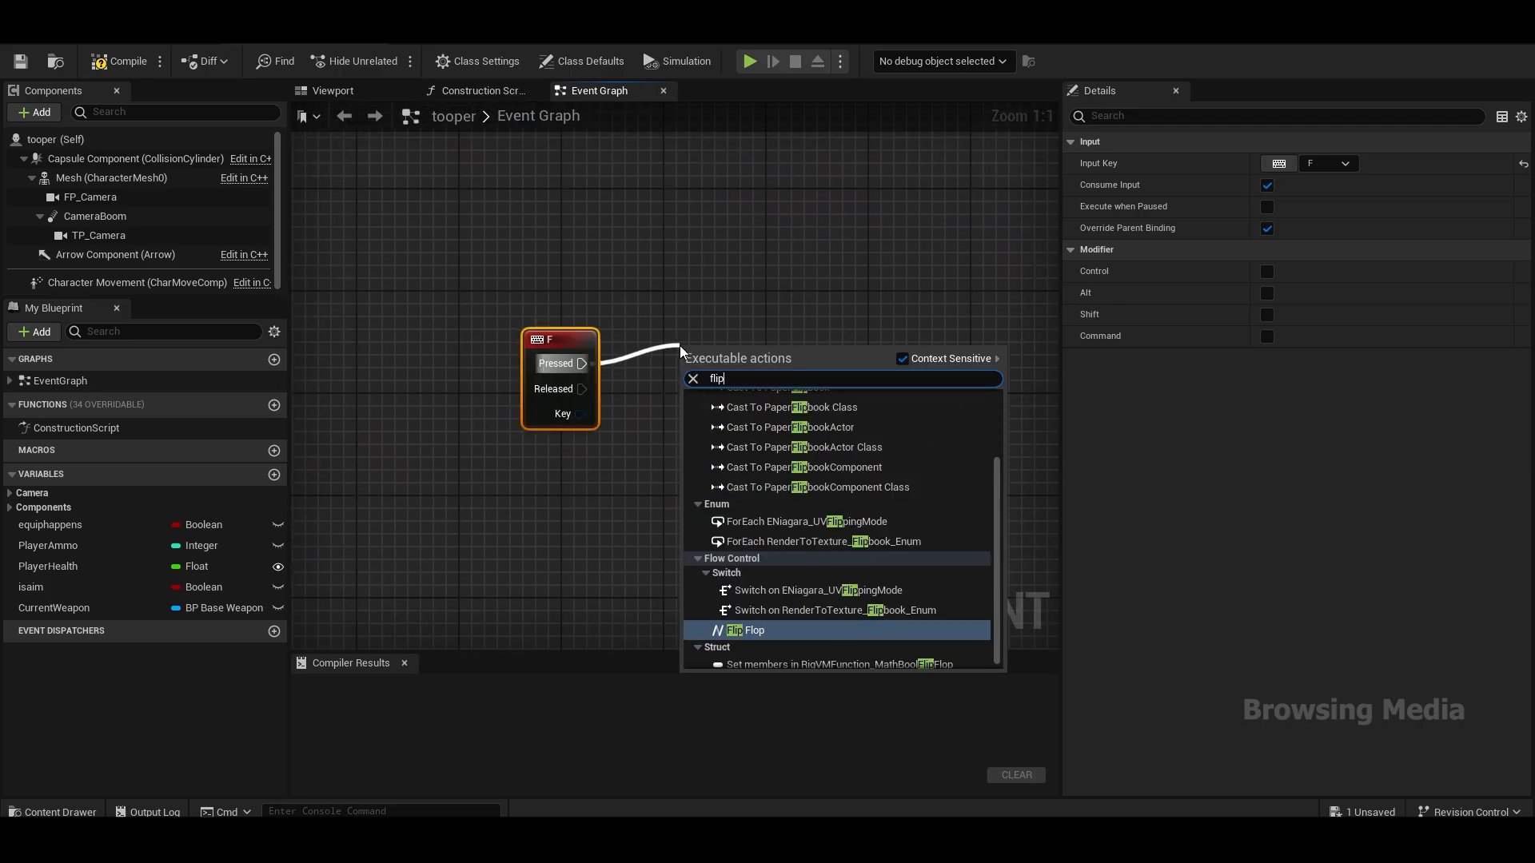
pyautogui.press('Return')
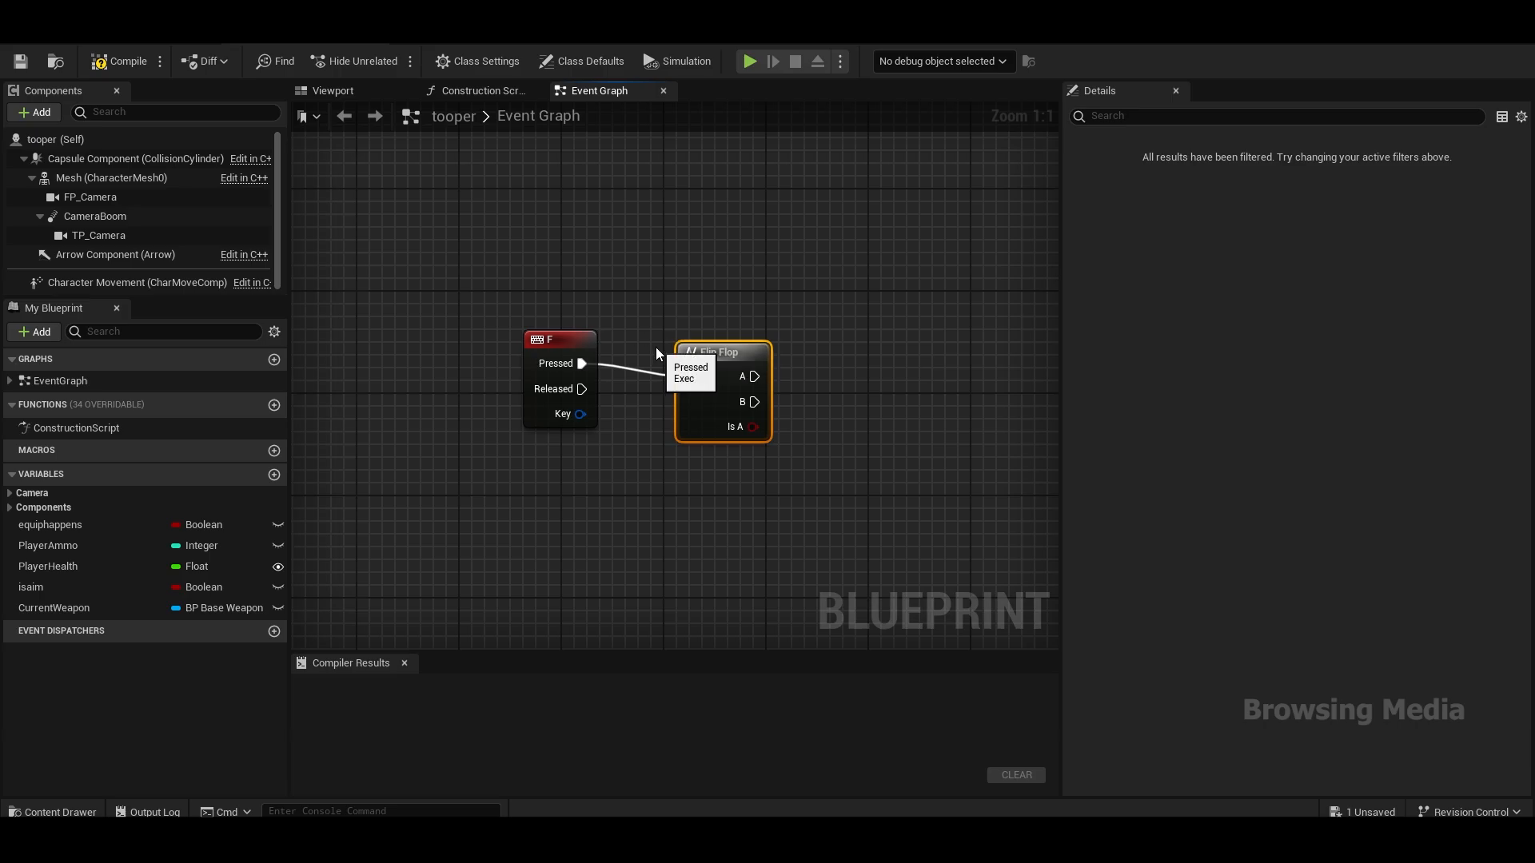
# Step: Place reference nodes for FP_Camera and TP_Camera above the Flip Flop node
pyautogui.moveTo(793, 337); pyautogui.dragTo(759, 356, button='right')
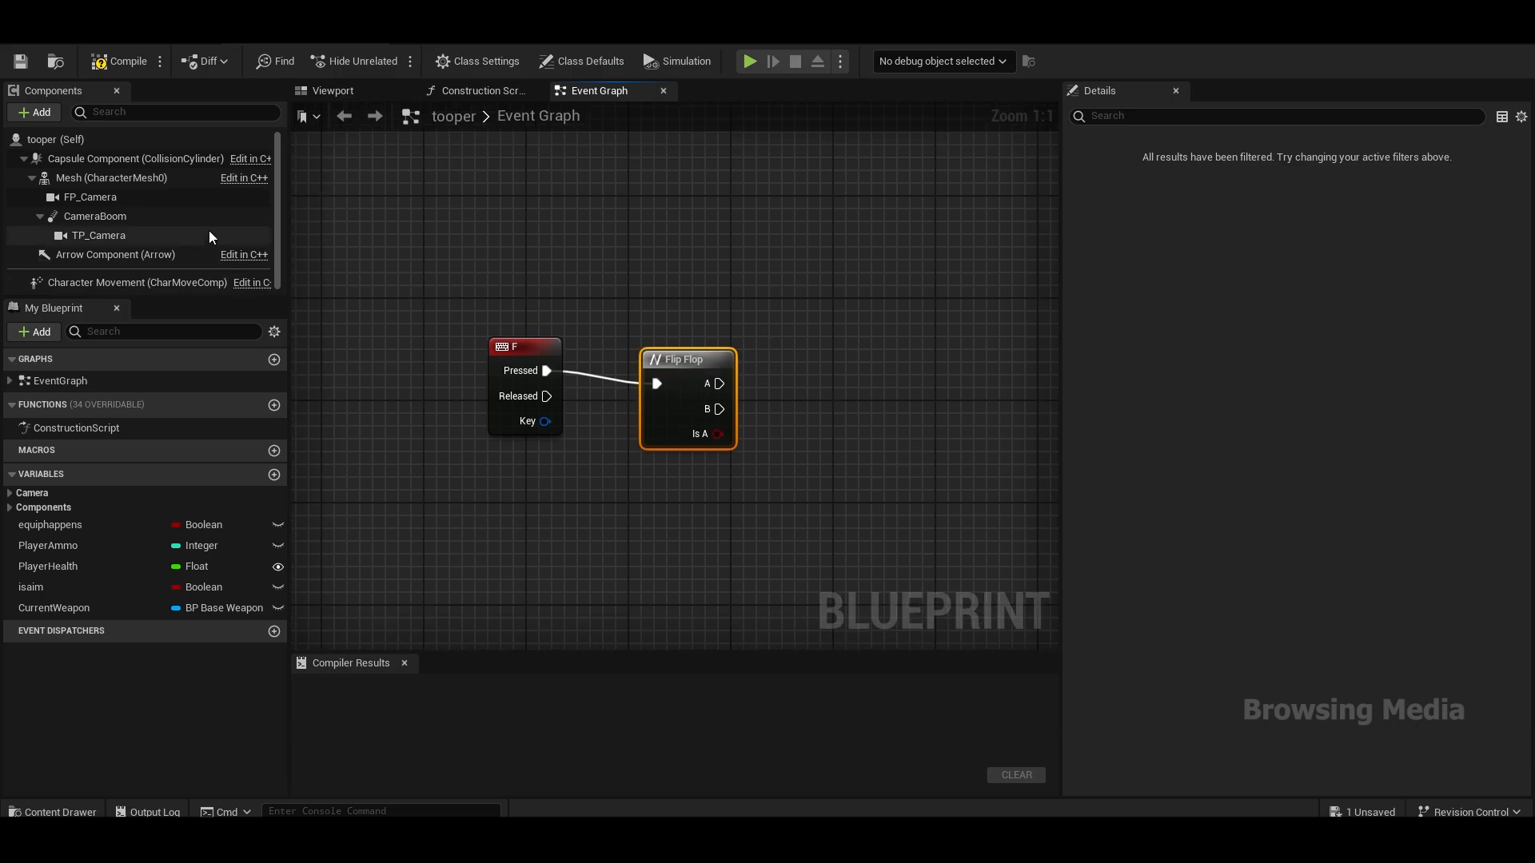
pyautogui.moveTo(120, 199); pyautogui.dragTo(694, 284)
pyautogui.moveTo(72, 242); pyautogui.dragTo(917, 234)
pyautogui.moveTo(818, 325); pyautogui.dragTo(726, 289, button='right')
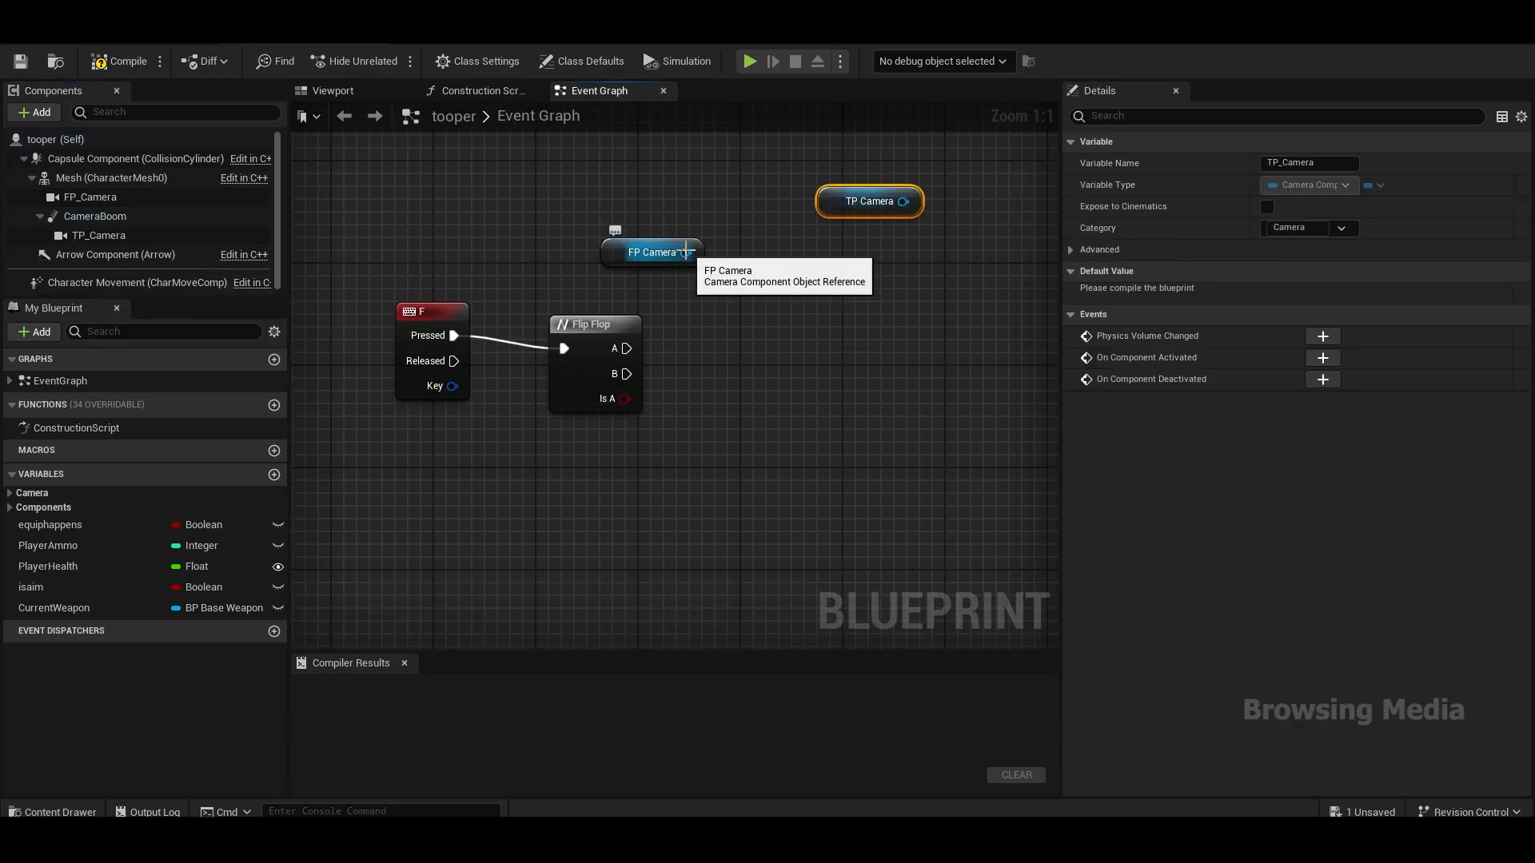
# Step: Add a Set Active node targeting FP Camera and enable its New Active option
pyautogui.moveTo(685, 253); pyautogui.dragTo(744, 308)
pyautogui.write('set')
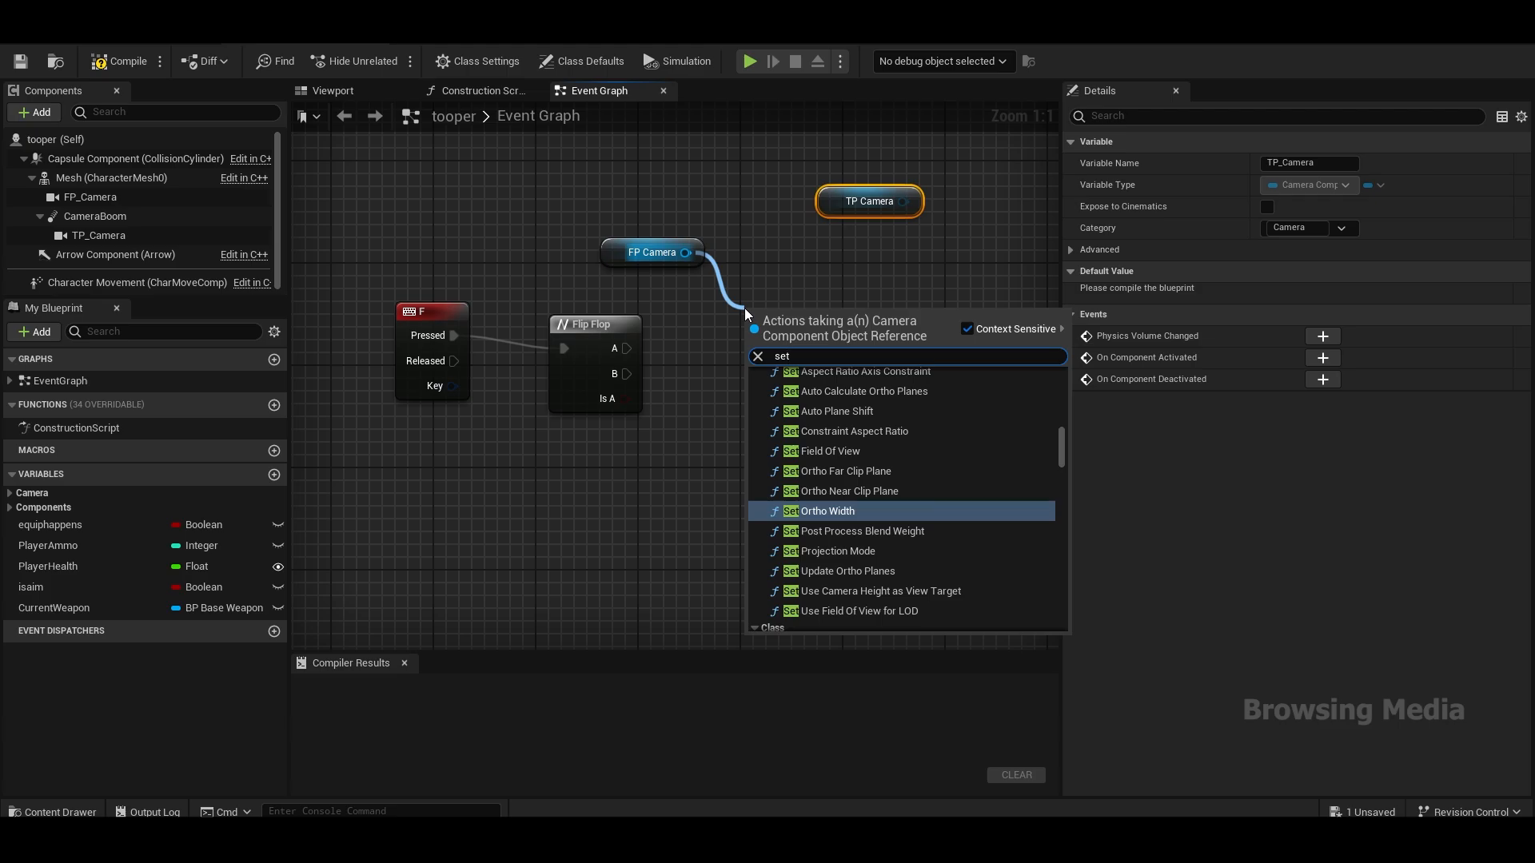
pyautogui.write(' ac')
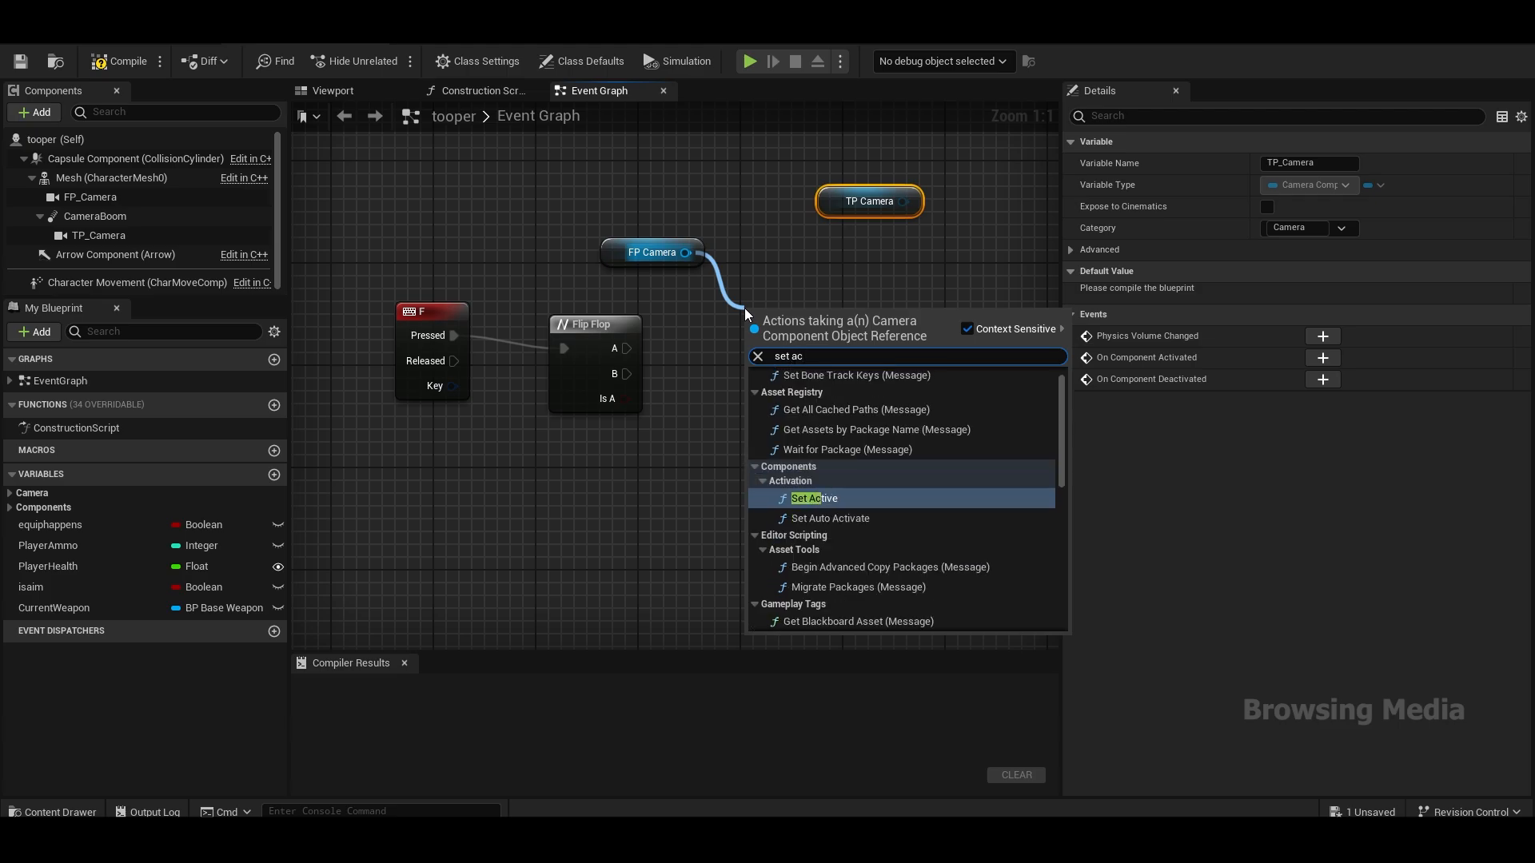
pyautogui.press('Return')
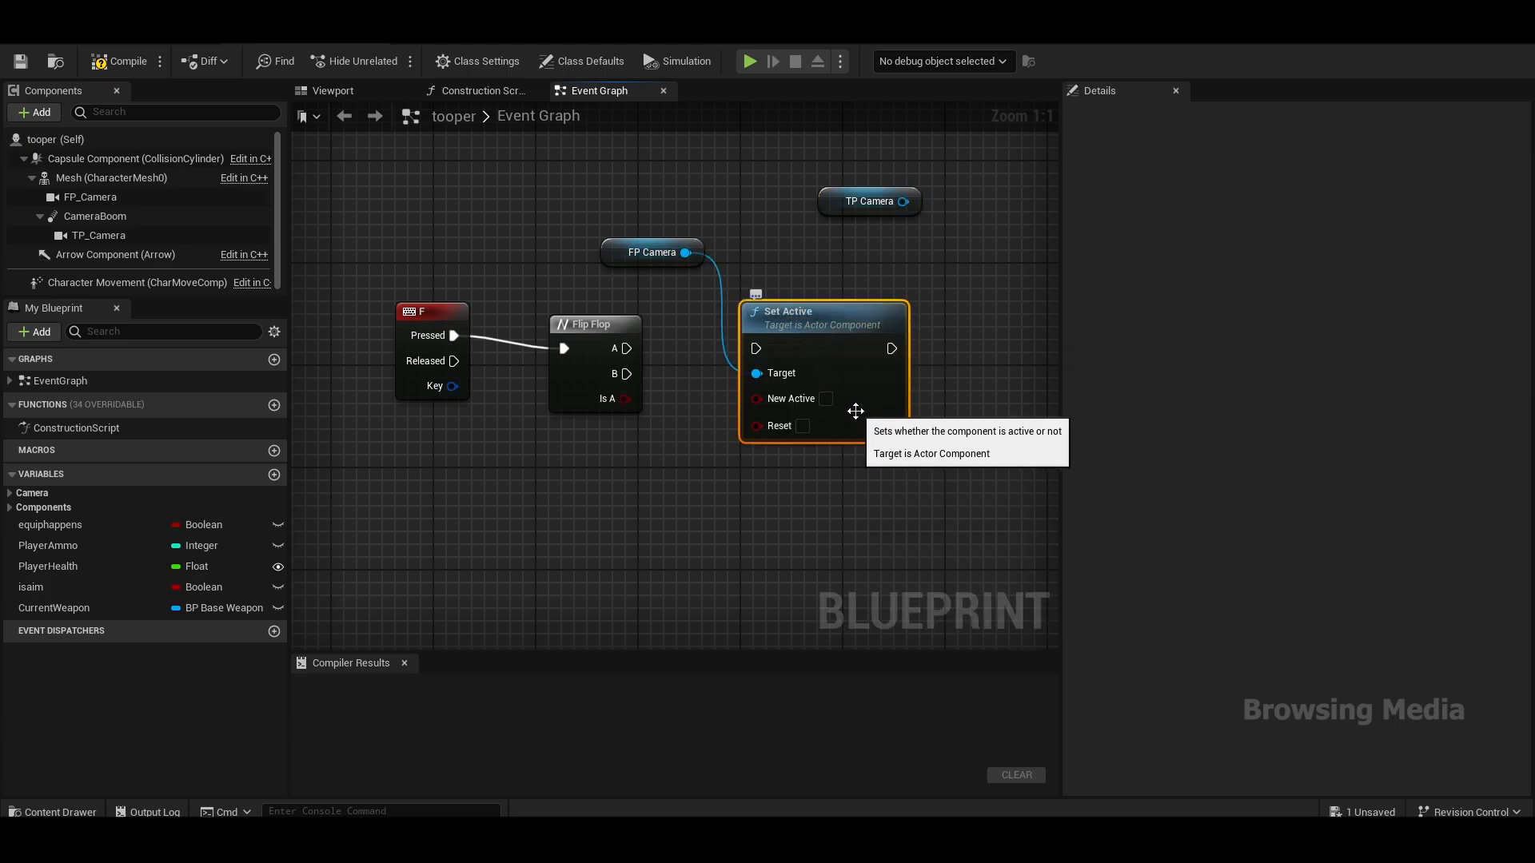
pyautogui.click(826, 399)
pyautogui.moveTo(919, 318); pyautogui.dragTo(784, 341, button='right')
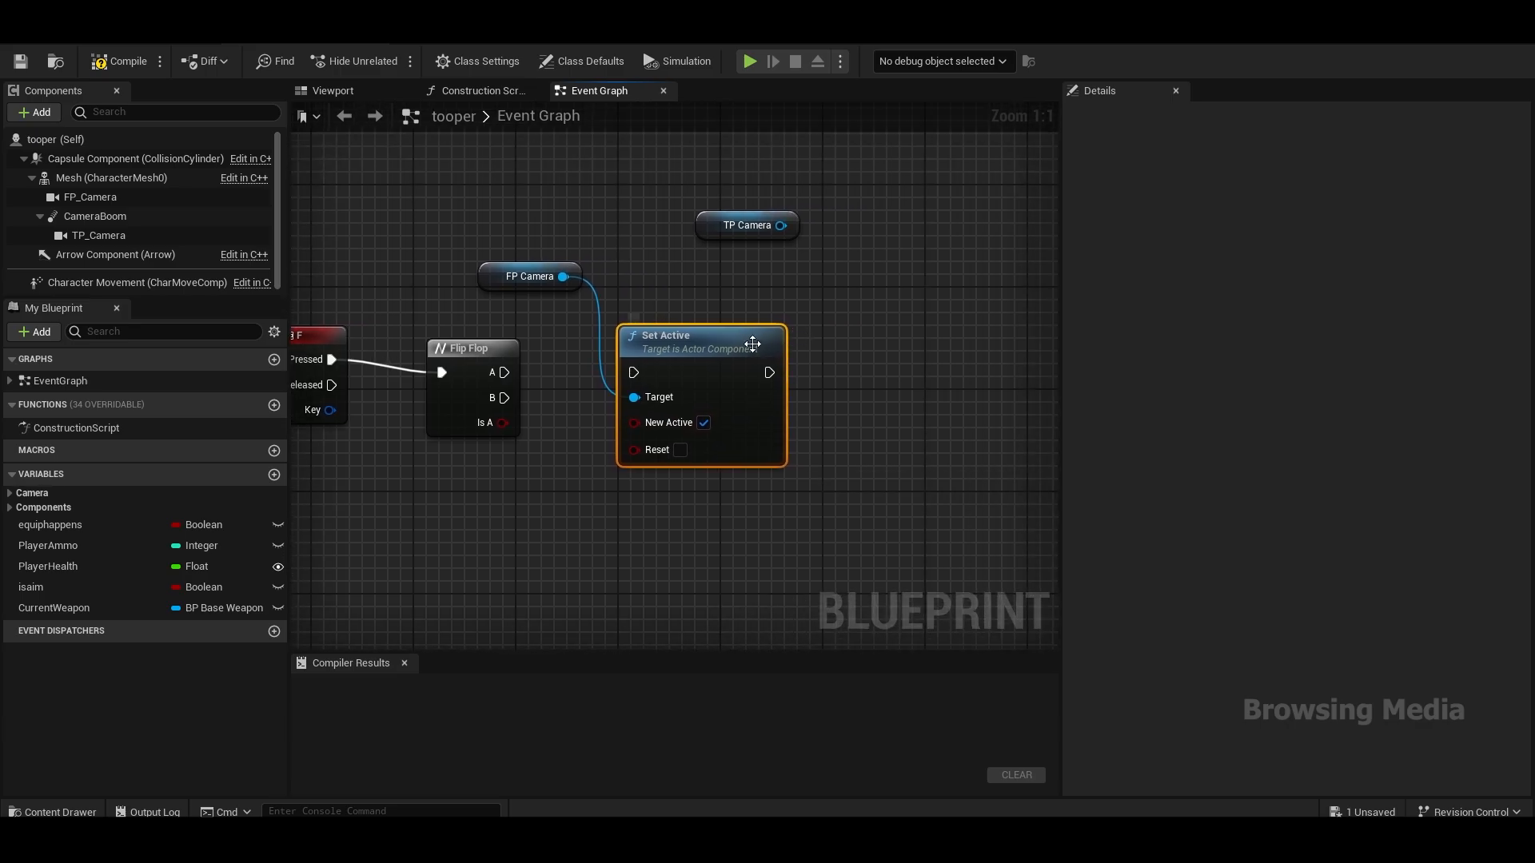
# Step: Duplicate the Set Active node, target the copy at TP Camera and disable its New Active option
pyautogui.hotkey('ctrl', 'c')
pyautogui.hotkey('ctrl', 'v')
pyautogui.moveTo(956, 348); pyautogui.dragTo(815, 338, button='right')
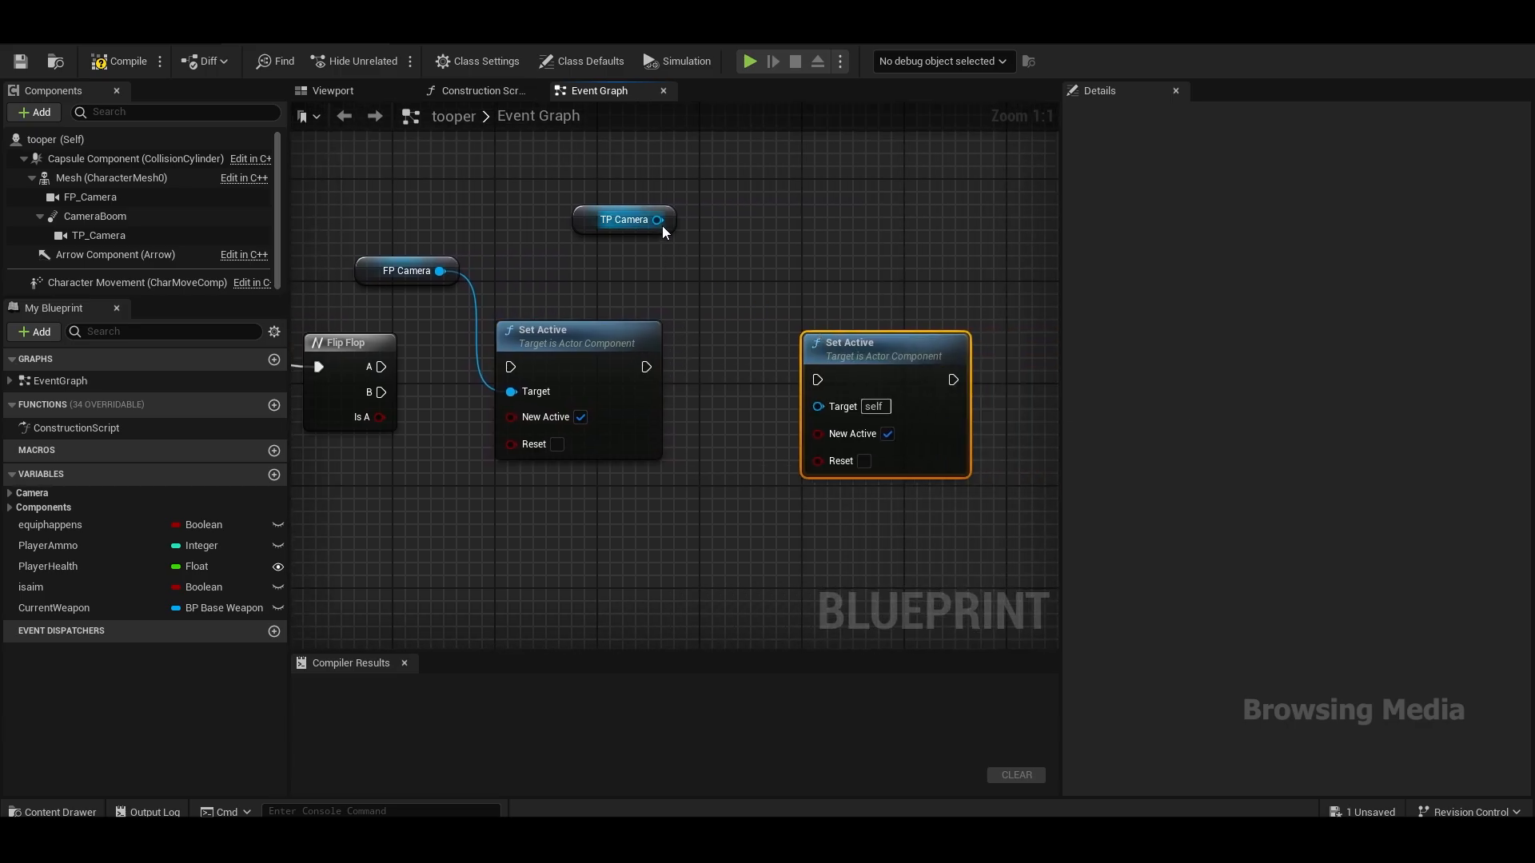
pyautogui.moveTo(658, 221); pyautogui.dragTo(817, 406)
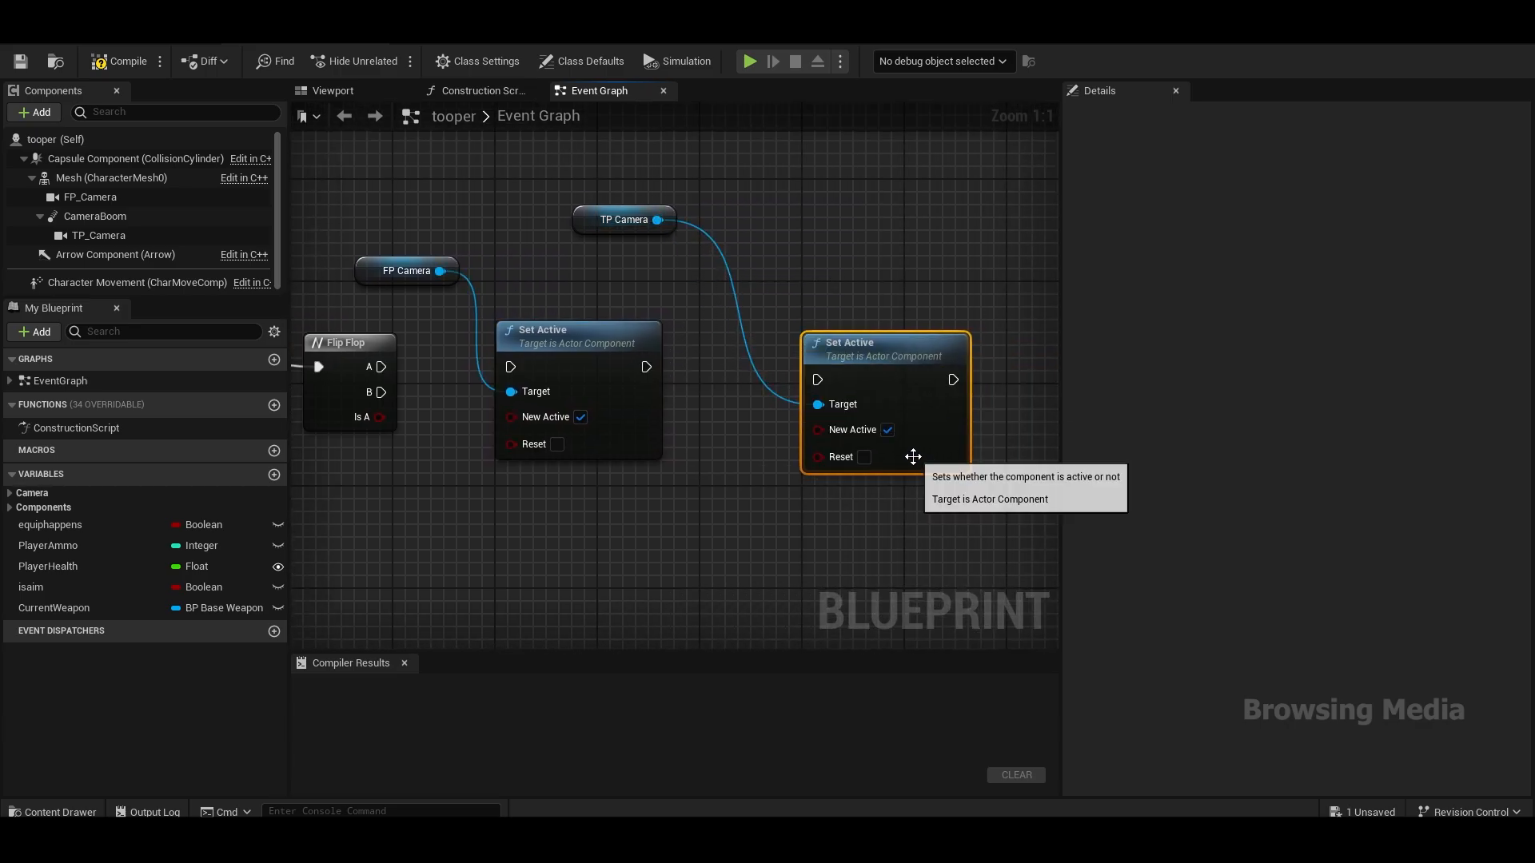
pyautogui.click(887, 430)
# Step: Chain Flip Flop output A through the FP Camera Set Active node to the TP Camera Set Active node
pyautogui.moveTo(737, 302); pyautogui.dragTo(863, 298, button='right')
pyautogui.moveTo(495, 352); pyautogui.dragTo(623, 356)
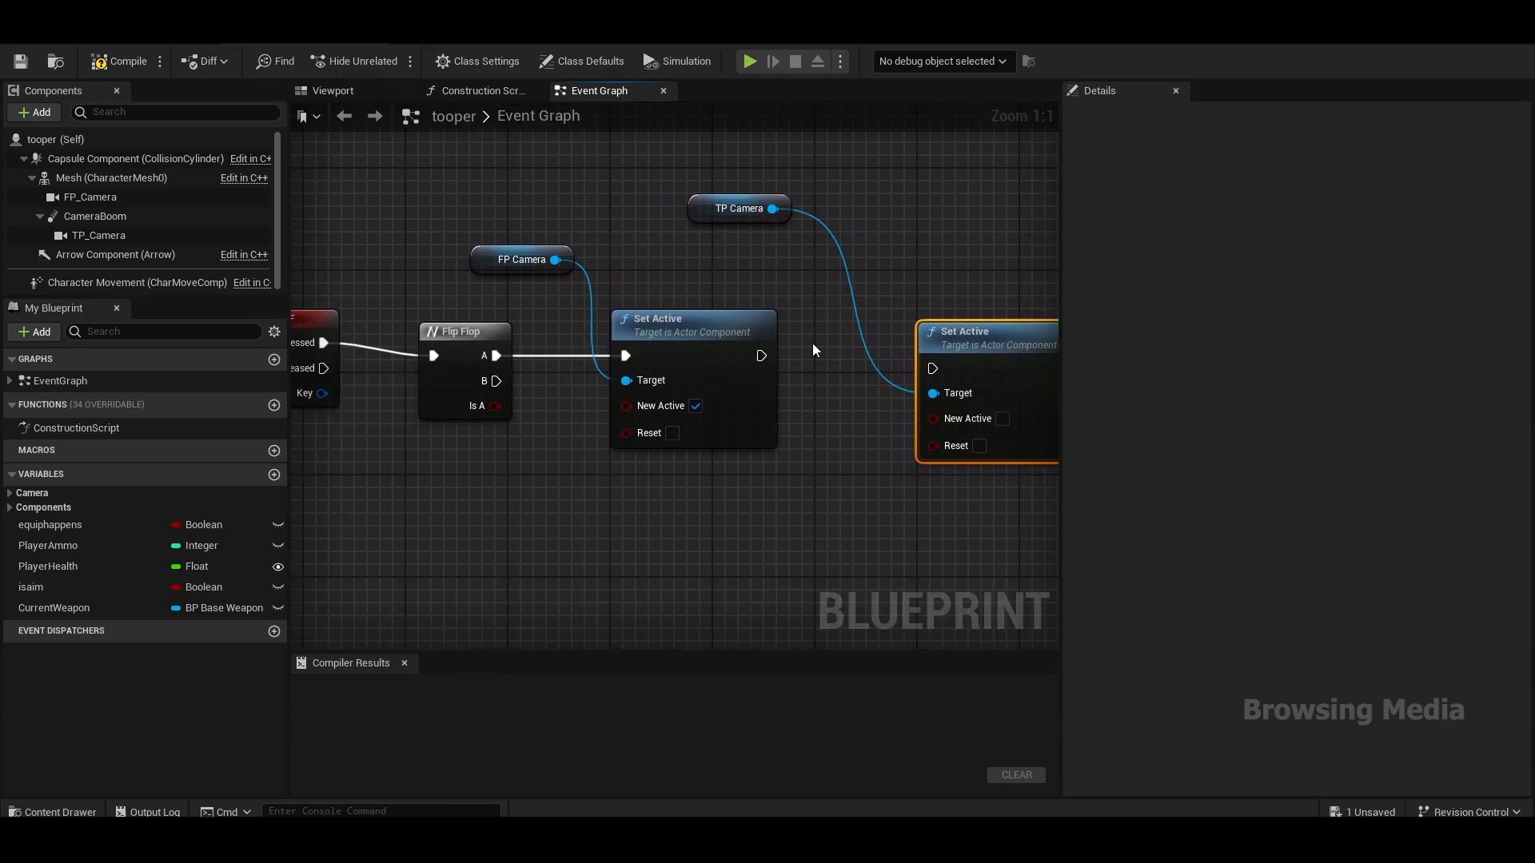
pyautogui.moveTo(812, 343); pyautogui.dragTo(678, 350, button='right')
pyautogui.moveTo(657, 356); pyautogui.dragTo(831, 369)
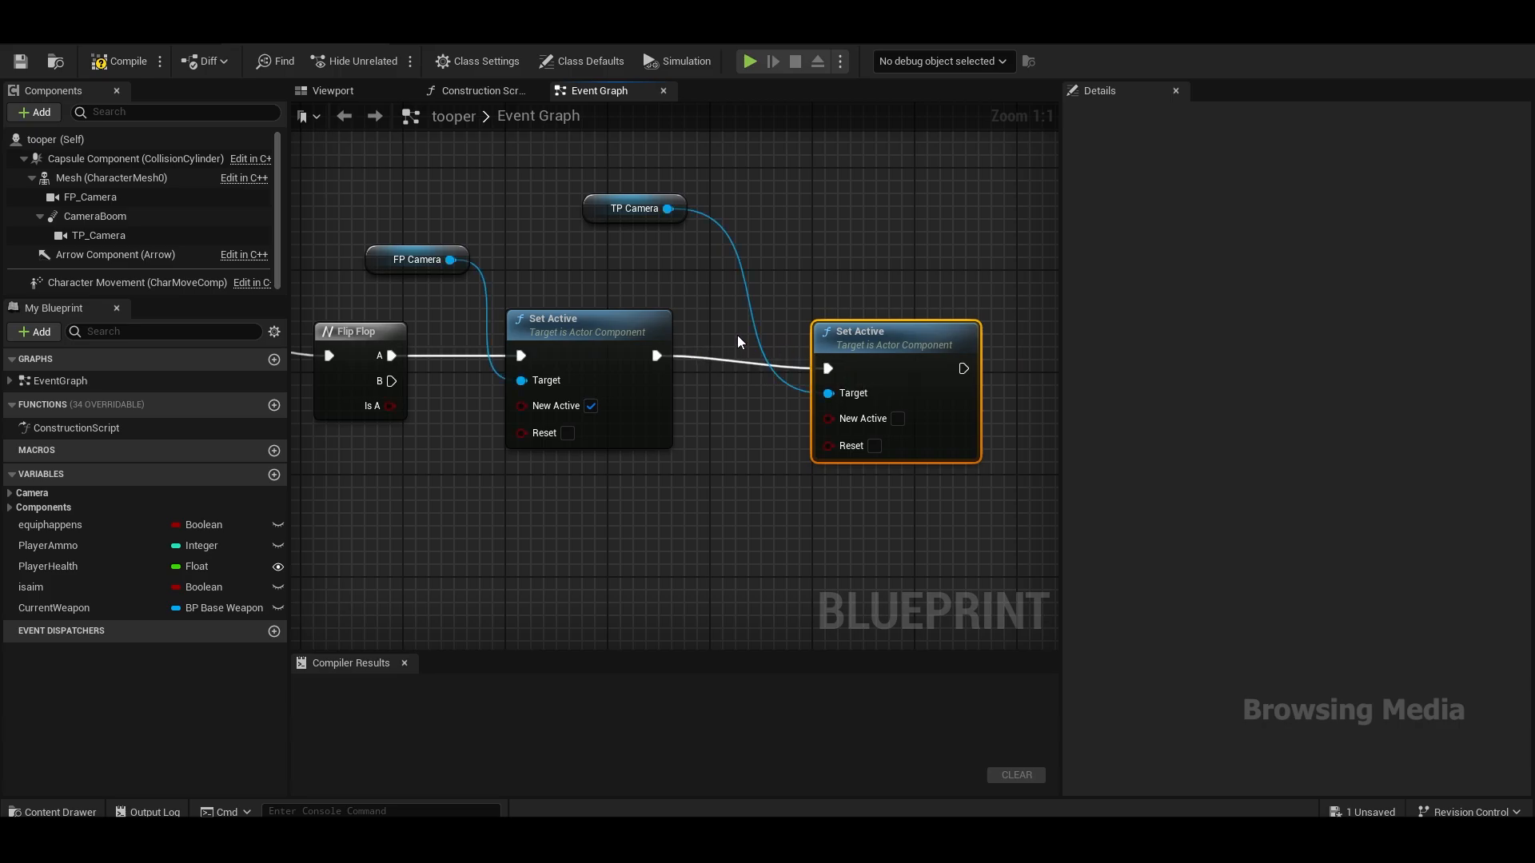
# Step: Duplicate both camera references and their Set Active nodes below the originals and connect Flip Flop output B to the copied chain
pyautogui.scroll(-2, 737, 335)
pyautogui.moveTo(735, 335); pyautogui.dragTo(777, 307, button='right')
pyautogui.moveTo(552, 194); pyautogui.dragTo(894, 345)
pyautogui.hotkey('ctrl', 'c')
pyautogui.hotkey('ctrl', 'v')
pyautogui.moveTo(779, 556); pyautogui.dragTo(649, 447)
pyautogui.moveTo(521, 342); pyautogui.dragTo(621, 515)
pyautogui.moveTo(629, 511); pyautogui.dragTo(619, 446, button='right')
# Step: On the B branch, disable New Active for FP Camera and enable it for TP Camera
pyautogui.click(660, 488)
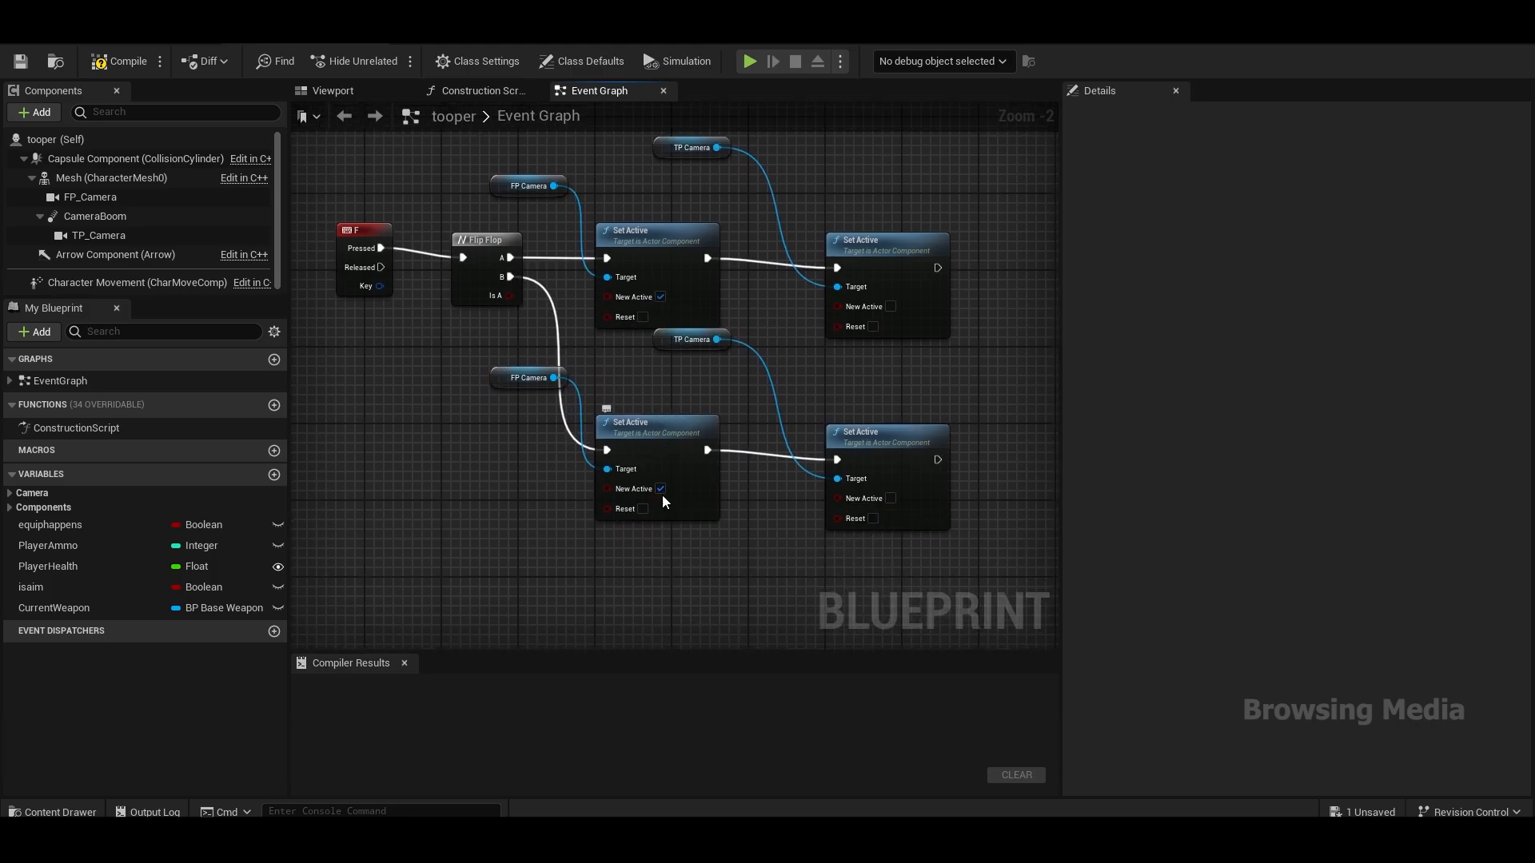
pyautogui.click(891, 499)
pyautogui.scroll(-1, 942, 390)
pyautogui.moveTo(941, 390); pyautogui.dragTo(898, 453, button='right')
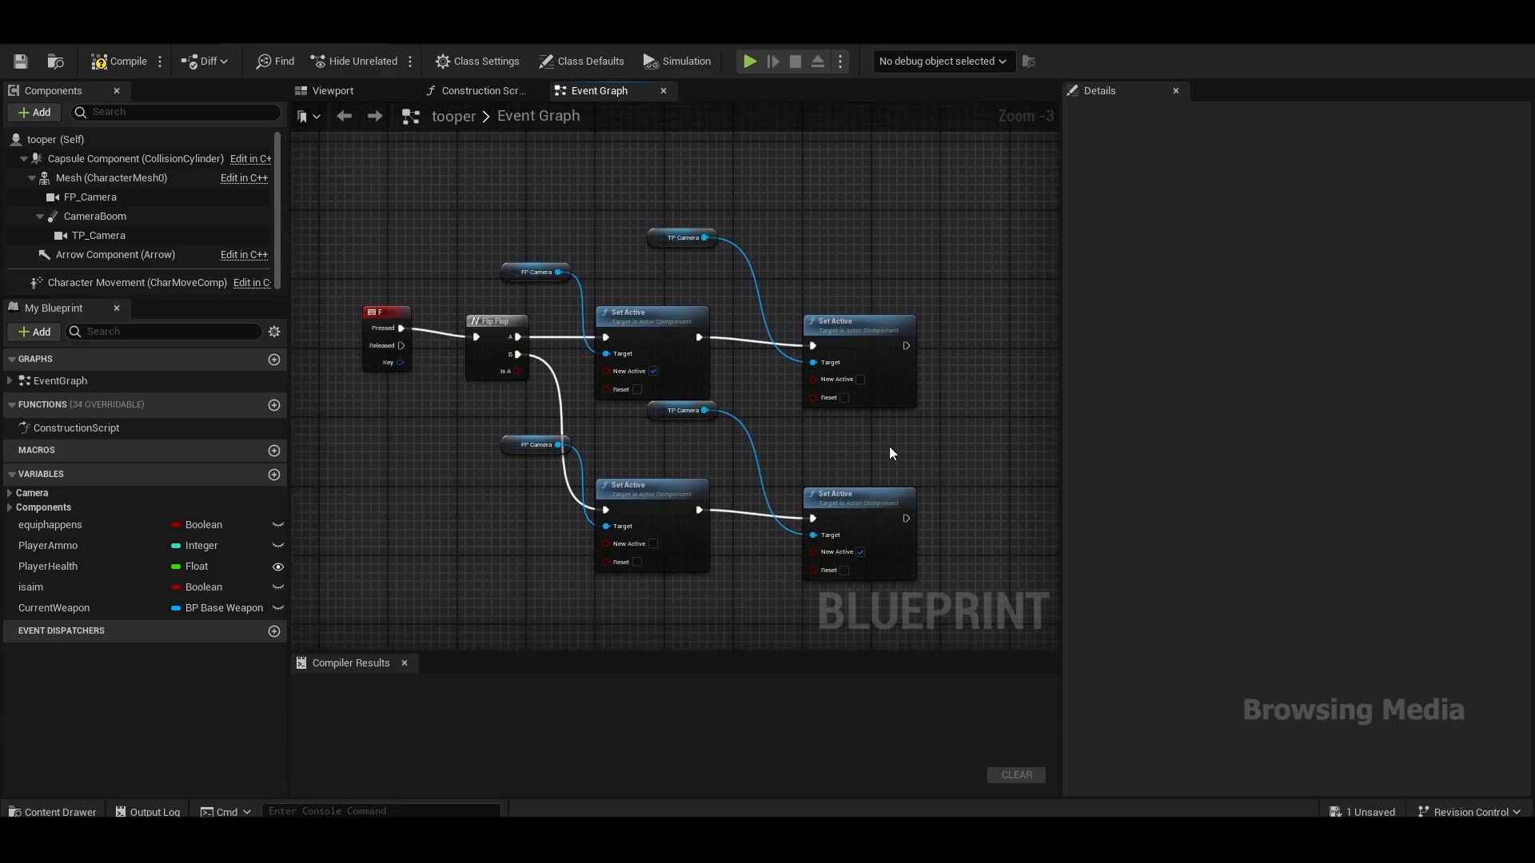
# Step: Add a Set Use Controller Rotation Yaw node after the A branch's TP Camera Set Active node
pyautogui.moveTo(884, 430); pyautogui.dragTo(831, 434, button='right')
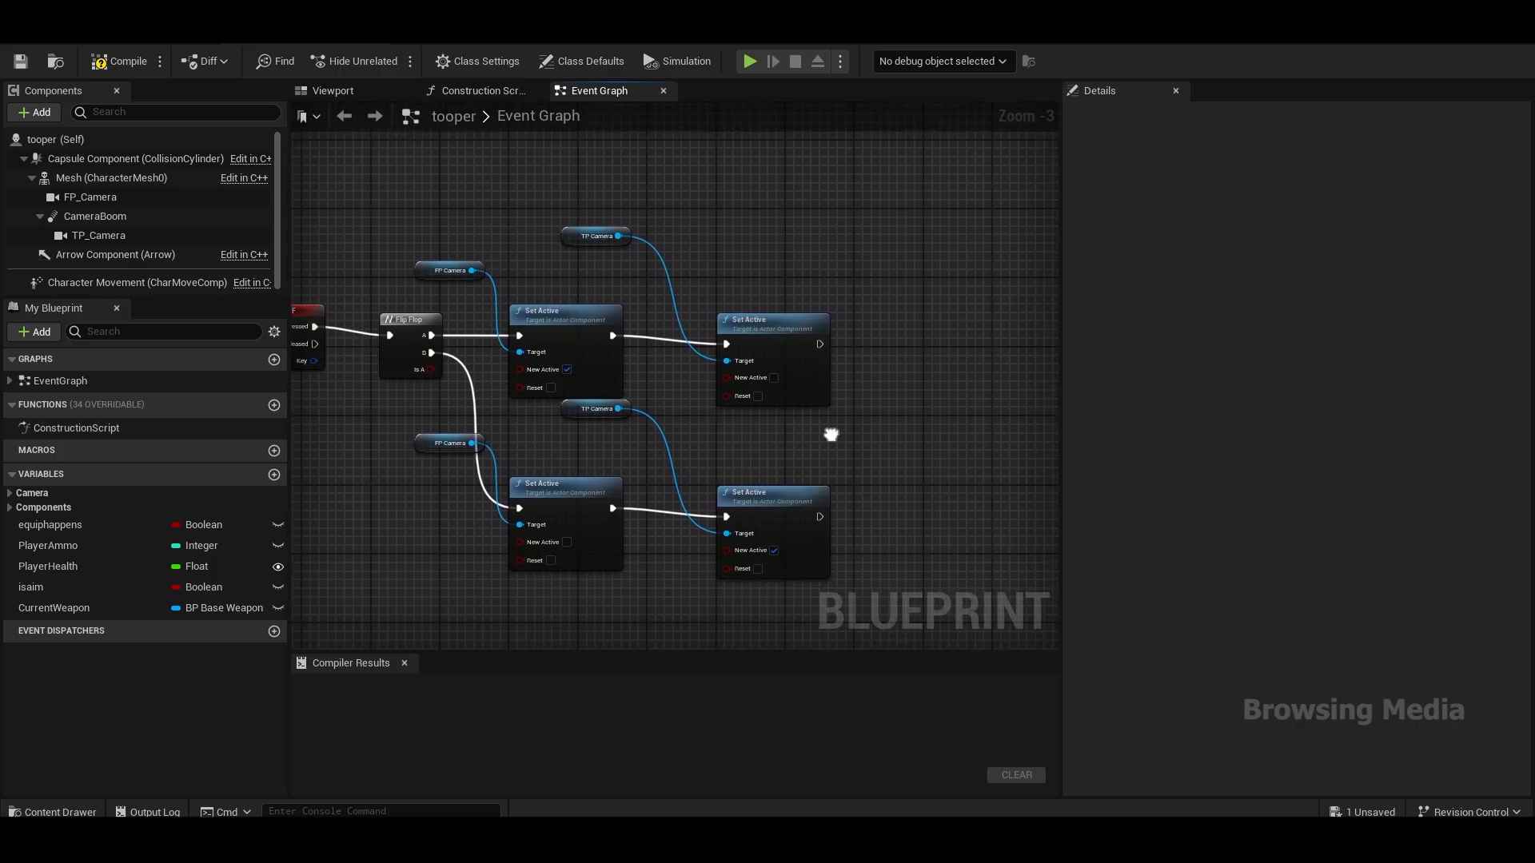
pyautogui.moveTo(863, 367); pyautogui.dragTo(802, 368, button='right')
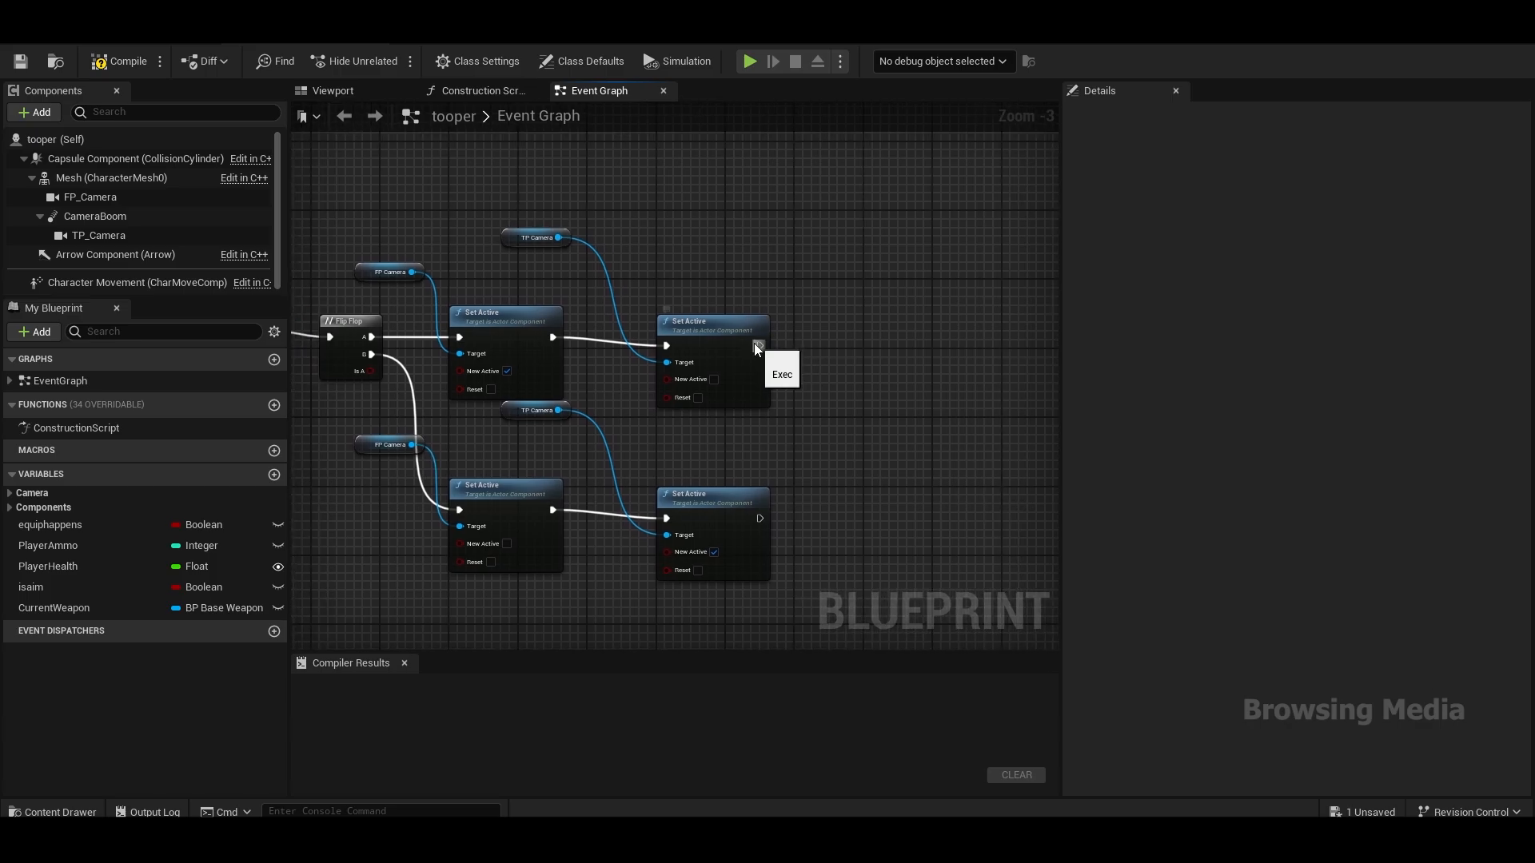
pyautogui.moveTo(756, 345); pyautogui.dragTo(865, 344)
pyautogui.write('set')
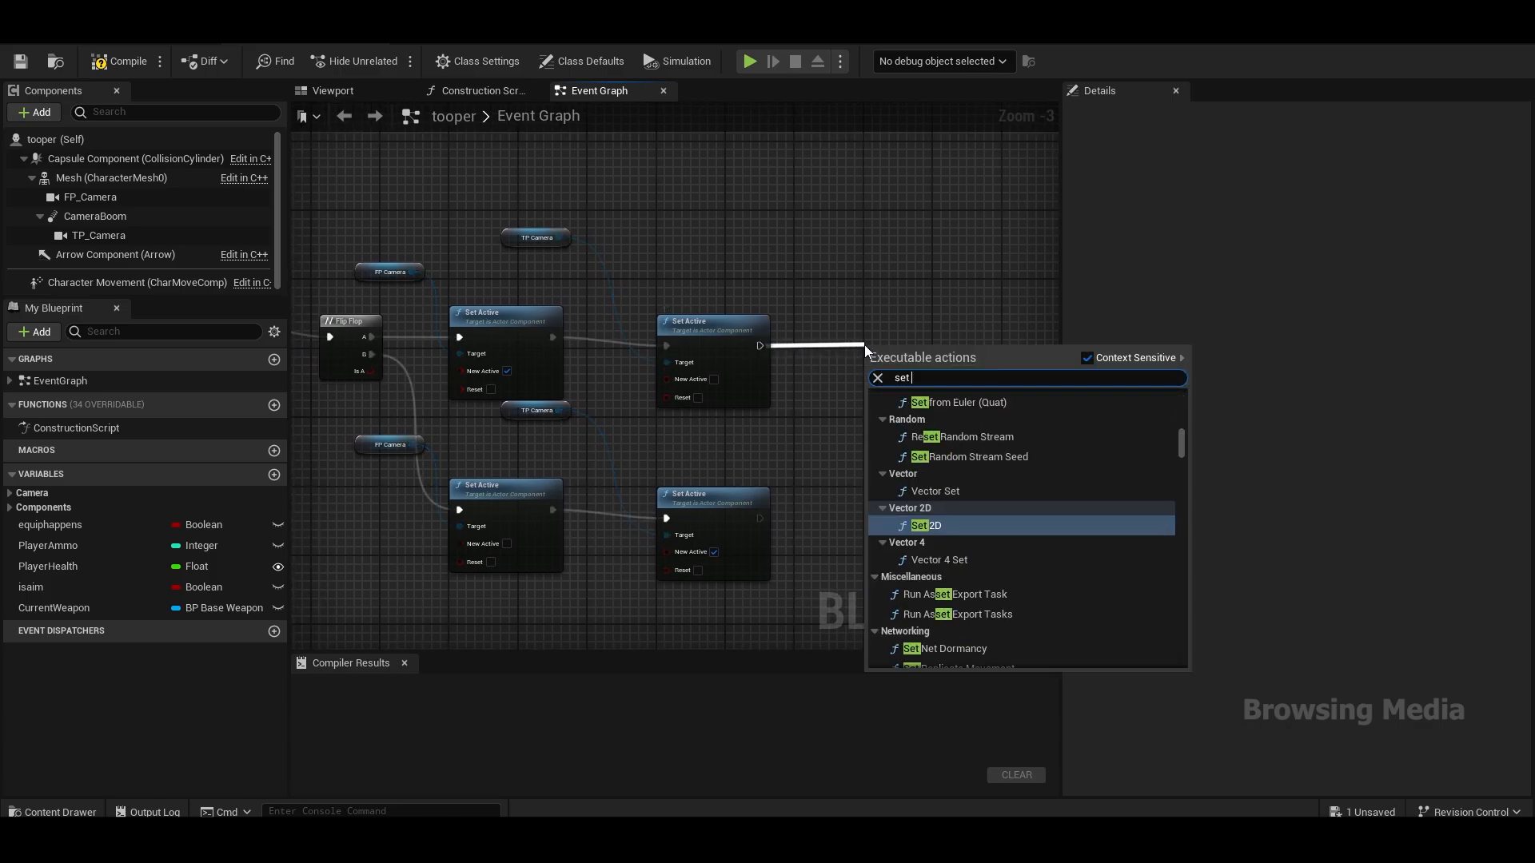
pyautogui.write(' yaw')
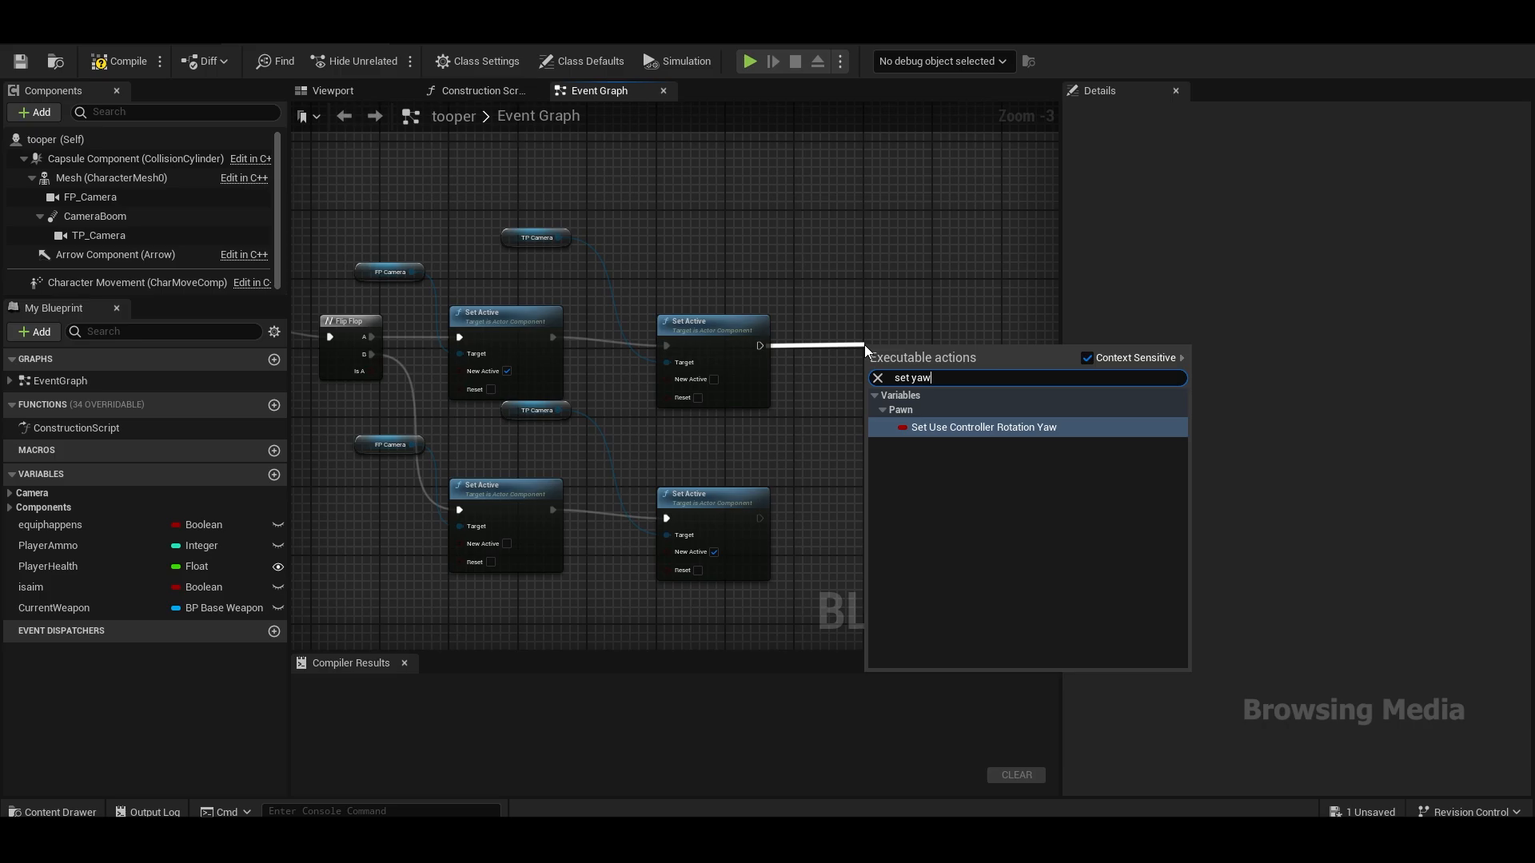
pyautogui.click(1011, 428)
pyautogui.press('Delete')
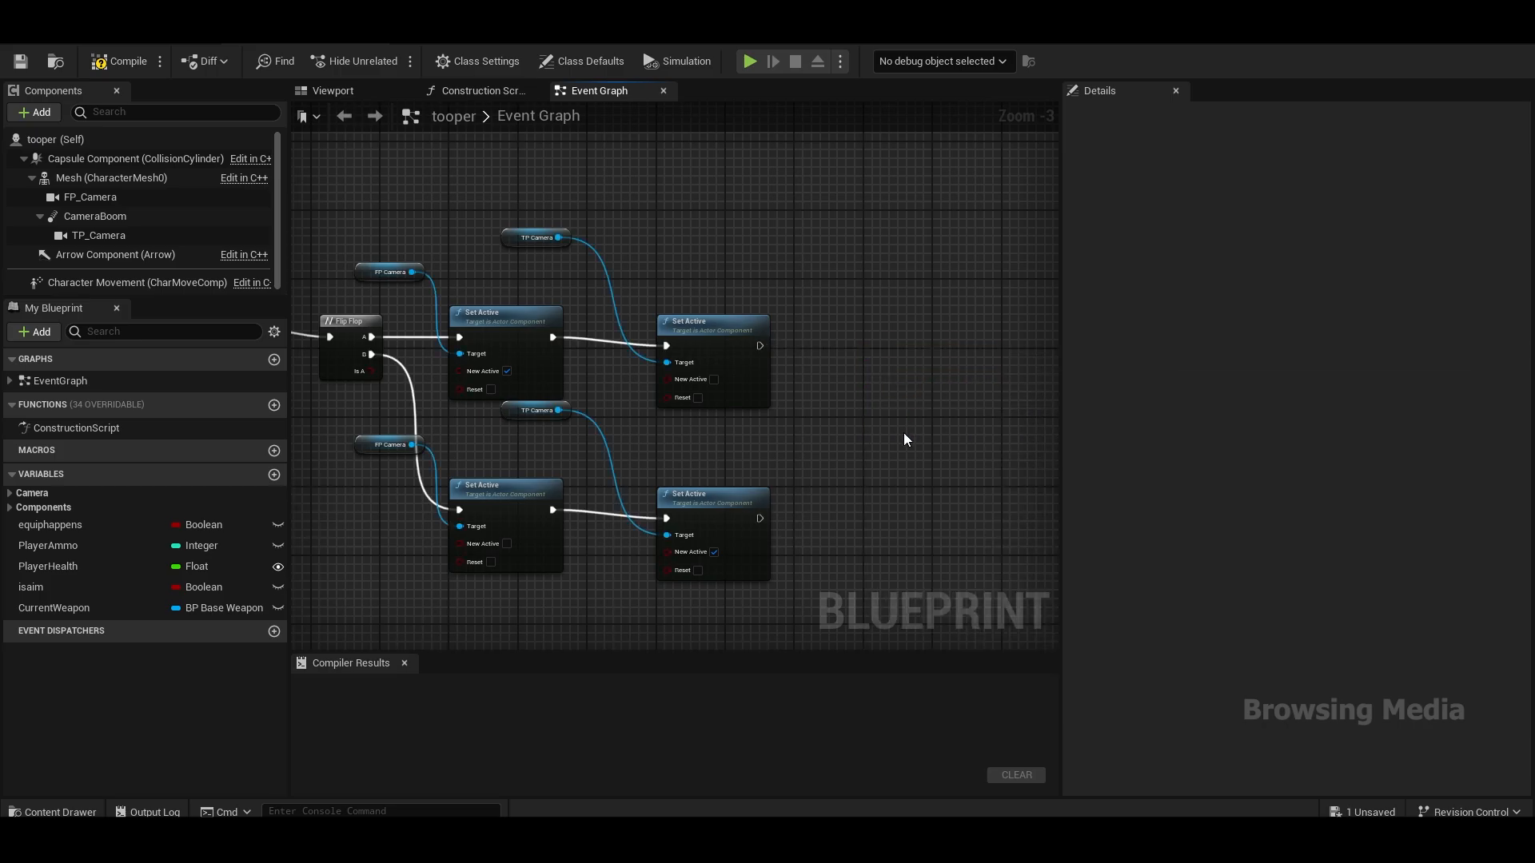
pyautogui.hotkey('ctrl', 'z')
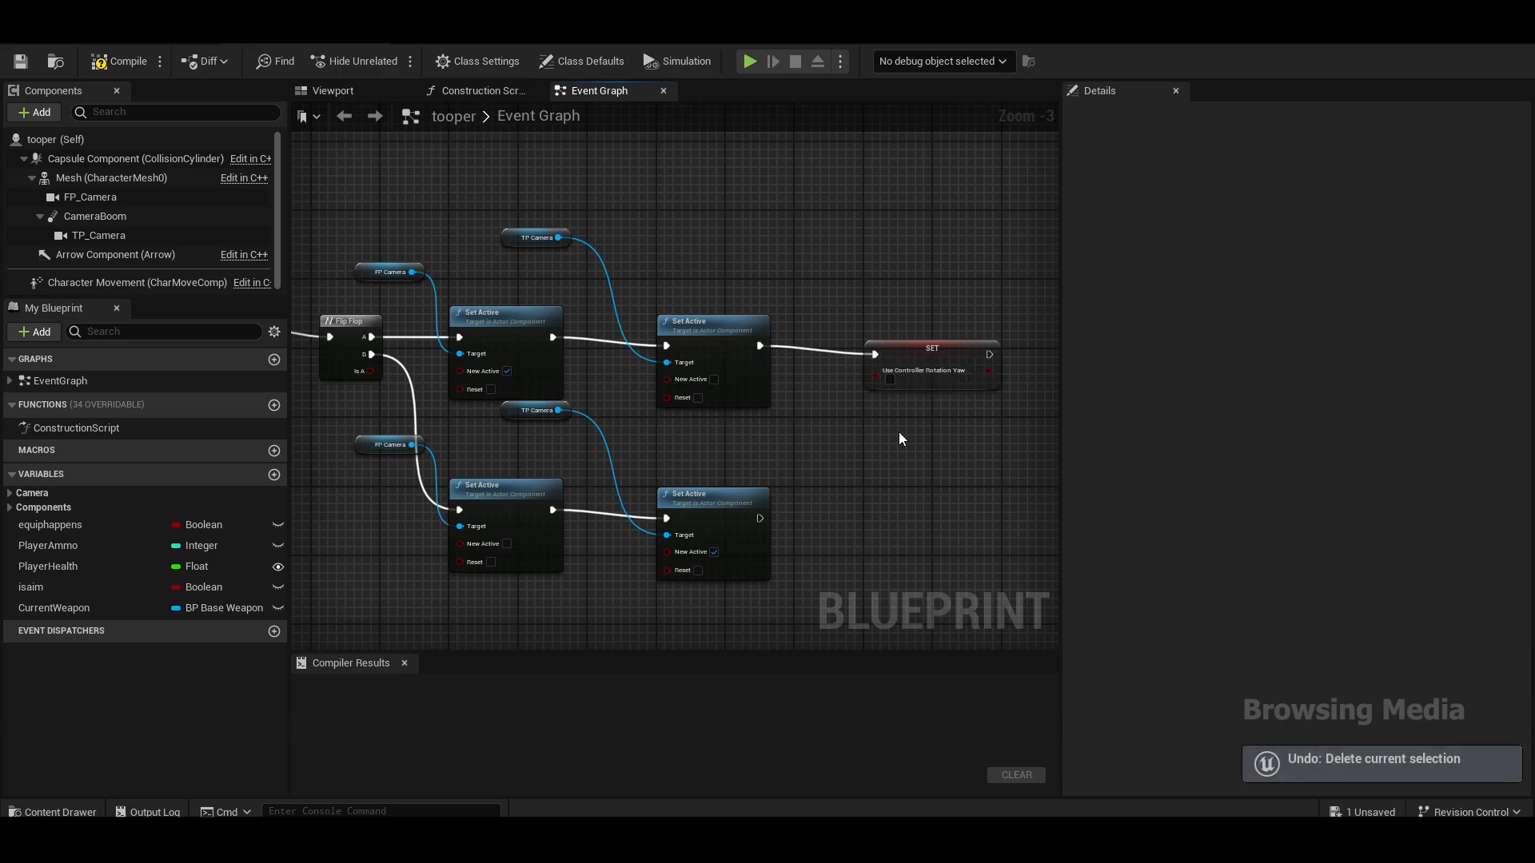
# Step: Copy the Use Controller Rotation Yaw setter to the end of the B branch and enable the option on the A branch's setter
pyautogui.click(905, 359)
pyautogui.hotkey('ctrl', 'c')
pyautogui.hotkey('ctrl', 'v')
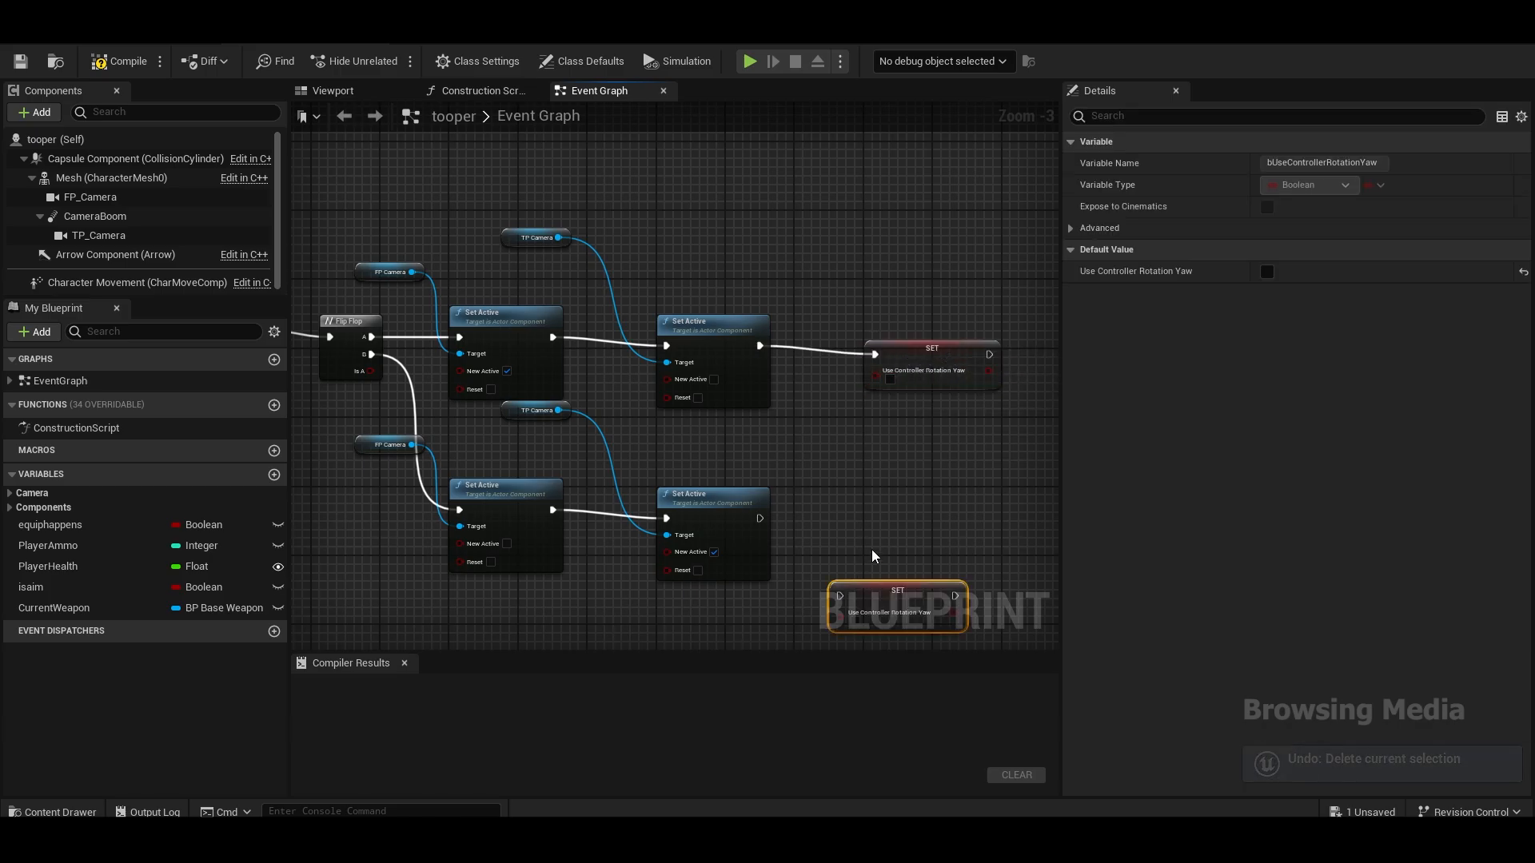
pyautogui.moveTo(877, 568); pyautogui.dragTo(879, 488)
pyautogui.scroll(2, 795, 497)
pyautogui.moveTo(741, 520); pyautogui.dragTo(840, 485)
pyautogui.click(905, 339)
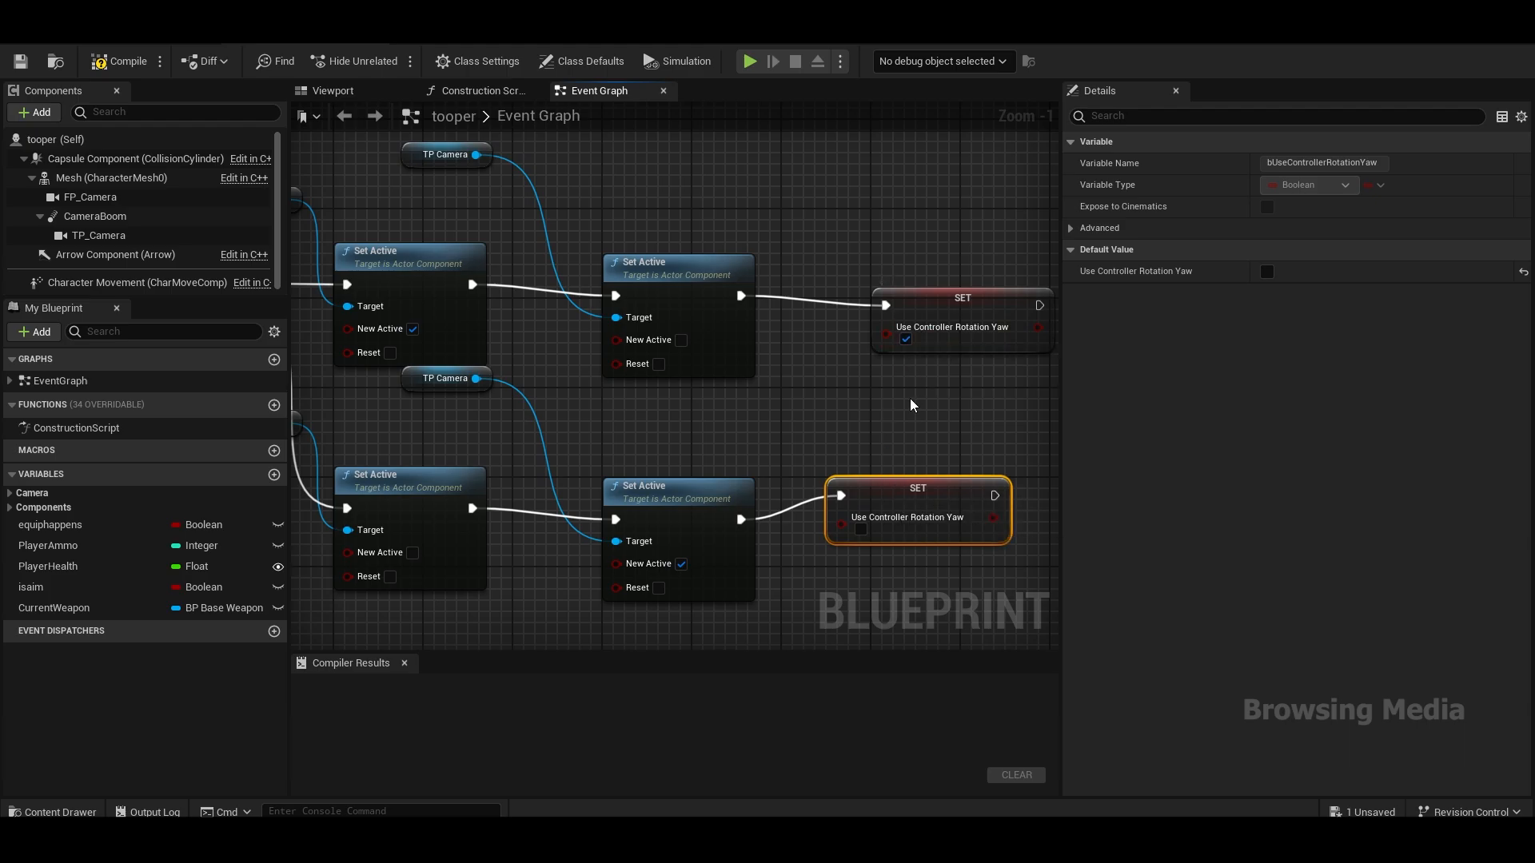
# Step: Compile the trooper blueprint and switch to the ThirdPersonMap level
pyautogui.moveTo(910, 398); pyautogui.dragTo(860, 389, button='right')
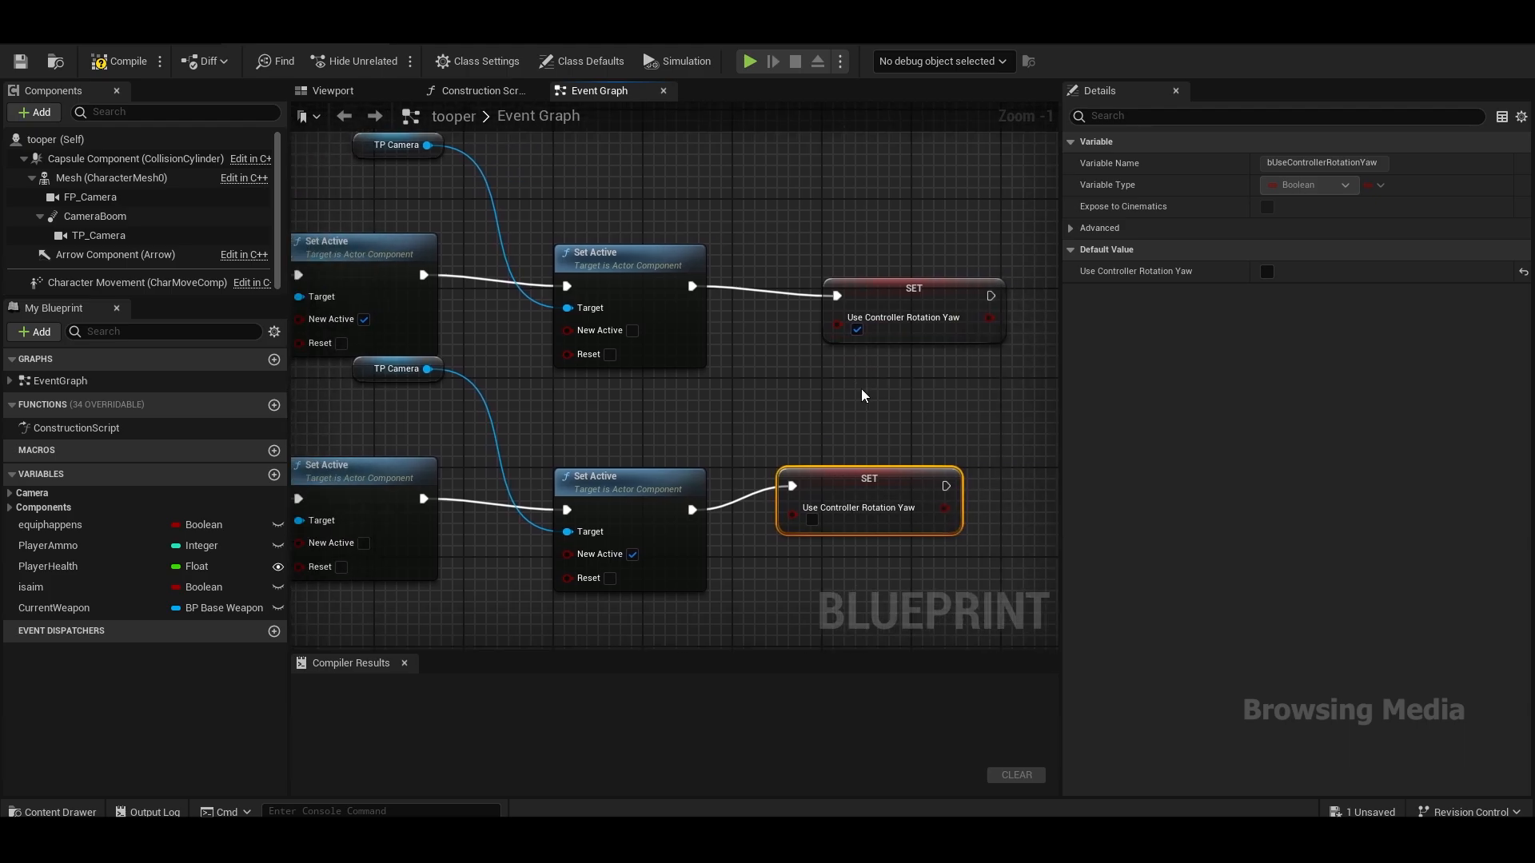
pyautogui.moveTo(700, 395); pyautogui.dragTo(900, 387, button='right')
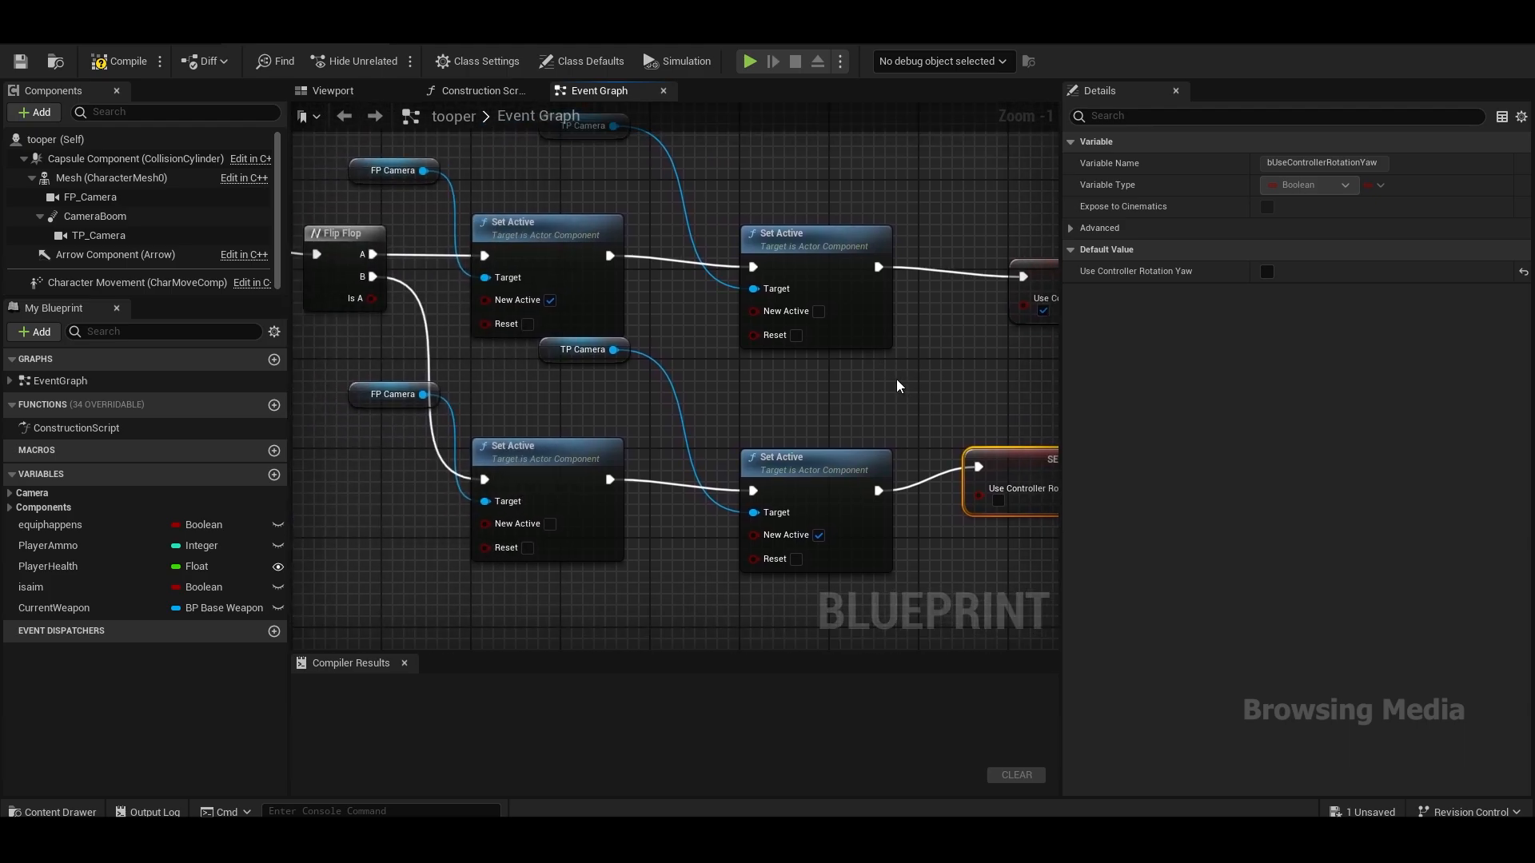
pyautogui.scroll(-1, 828, 387)
pyautogui.moveTo(674, 393); pyautogui.dragTo(795, 392, button='right')
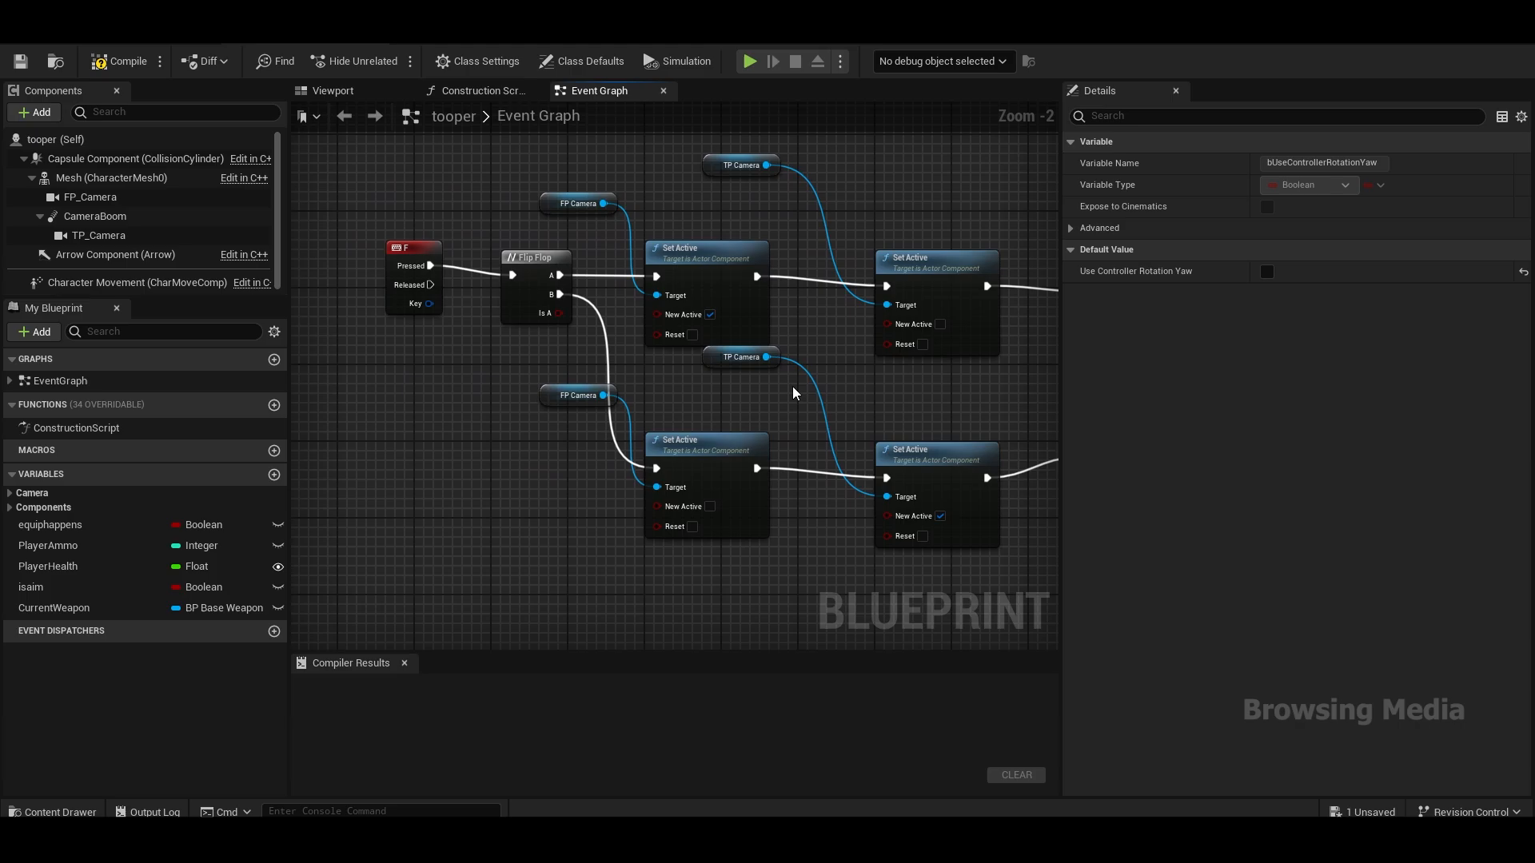
pyautogui.click(130, 64)
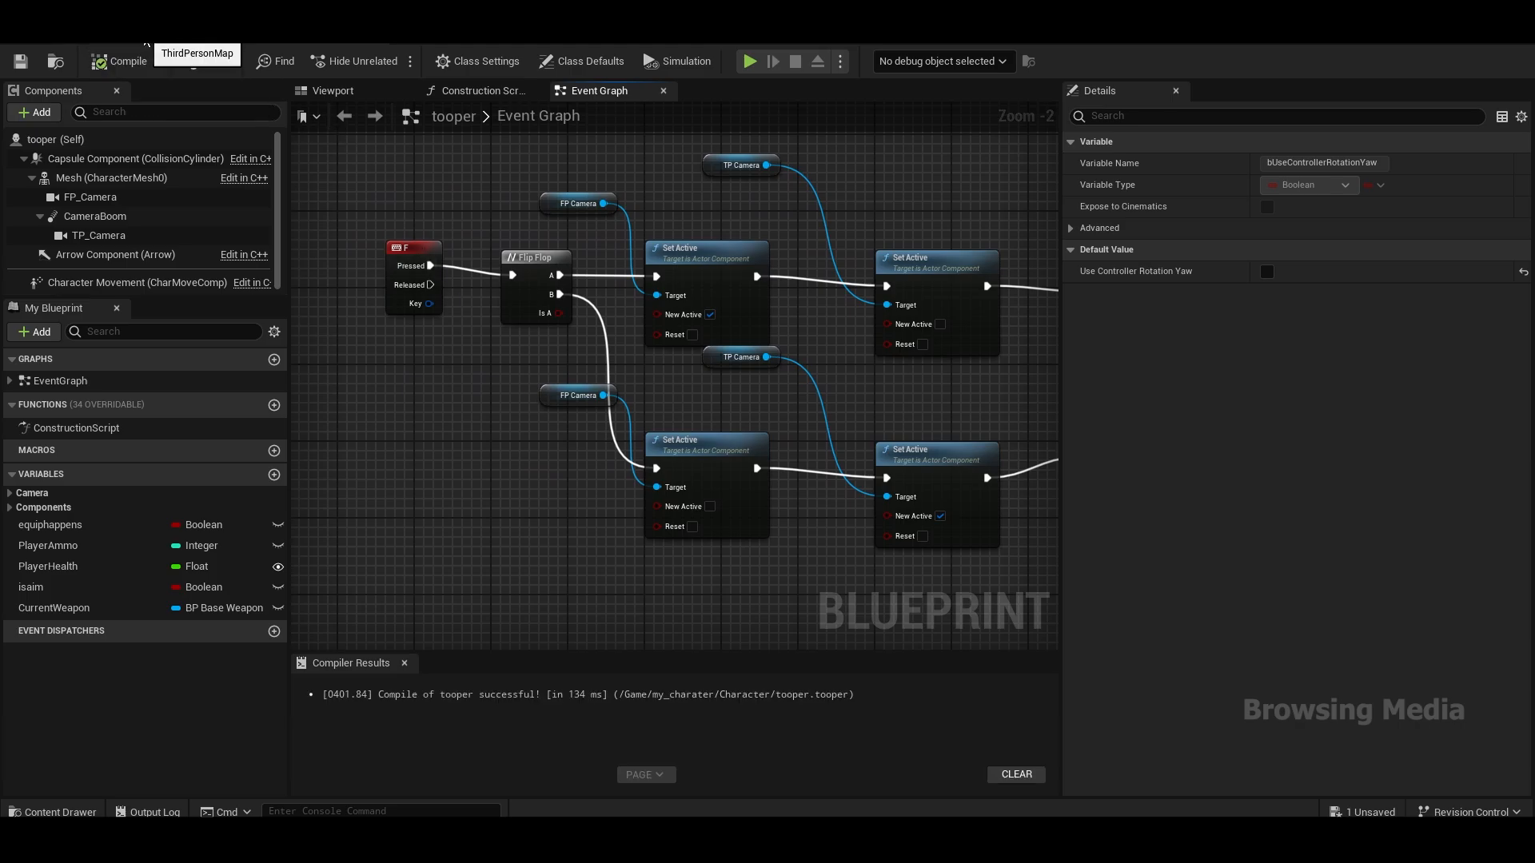
pyautogui.click(146, 43)
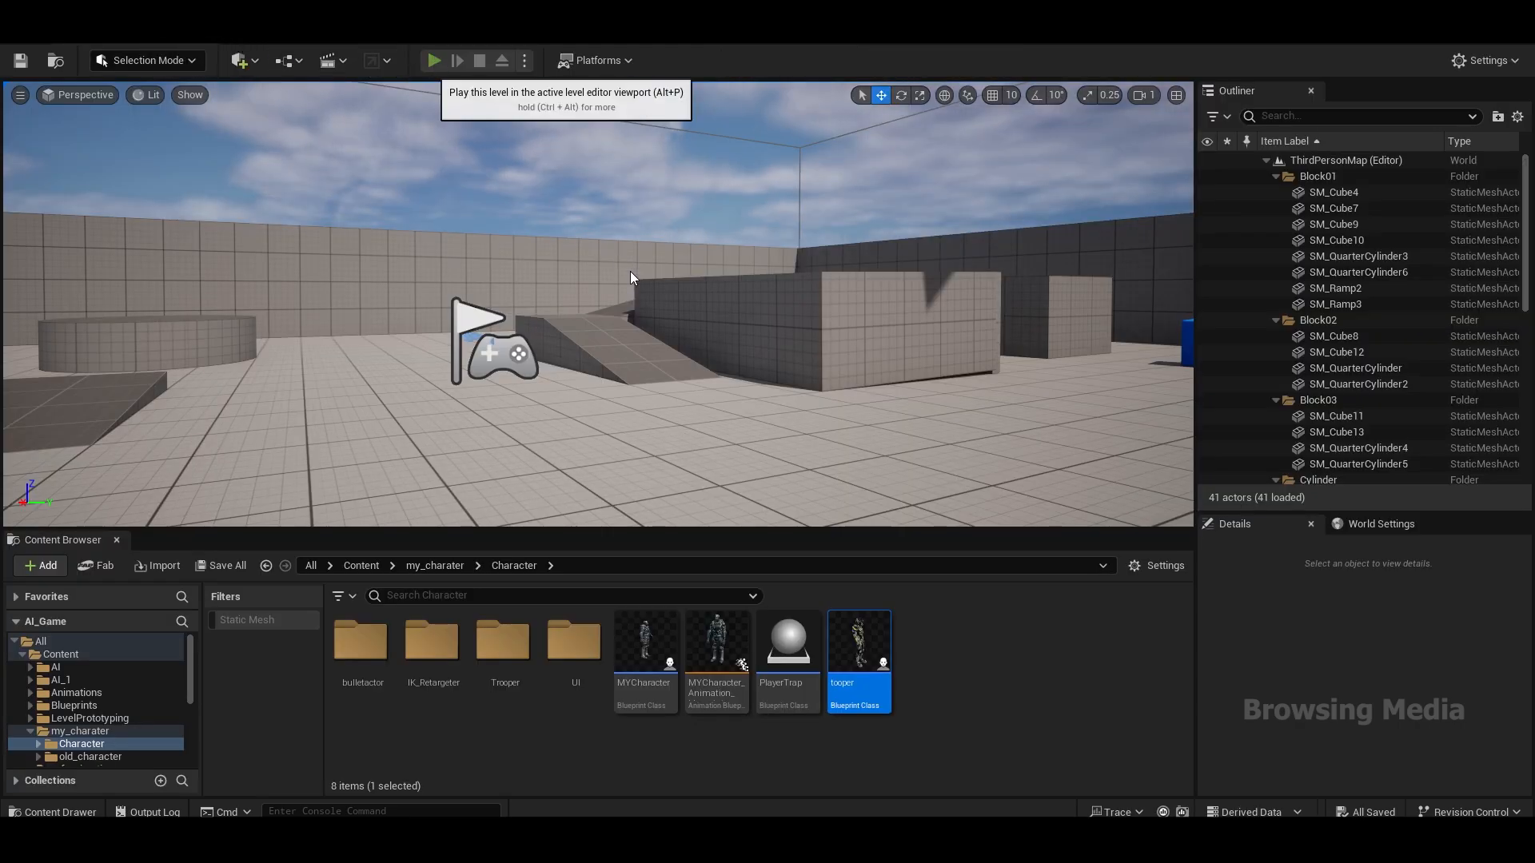
# Step: Play-test the level: toggle to the first-person camera, walk the trooper around, look down at its body, and end the session
pyautogui.click(649, 301)
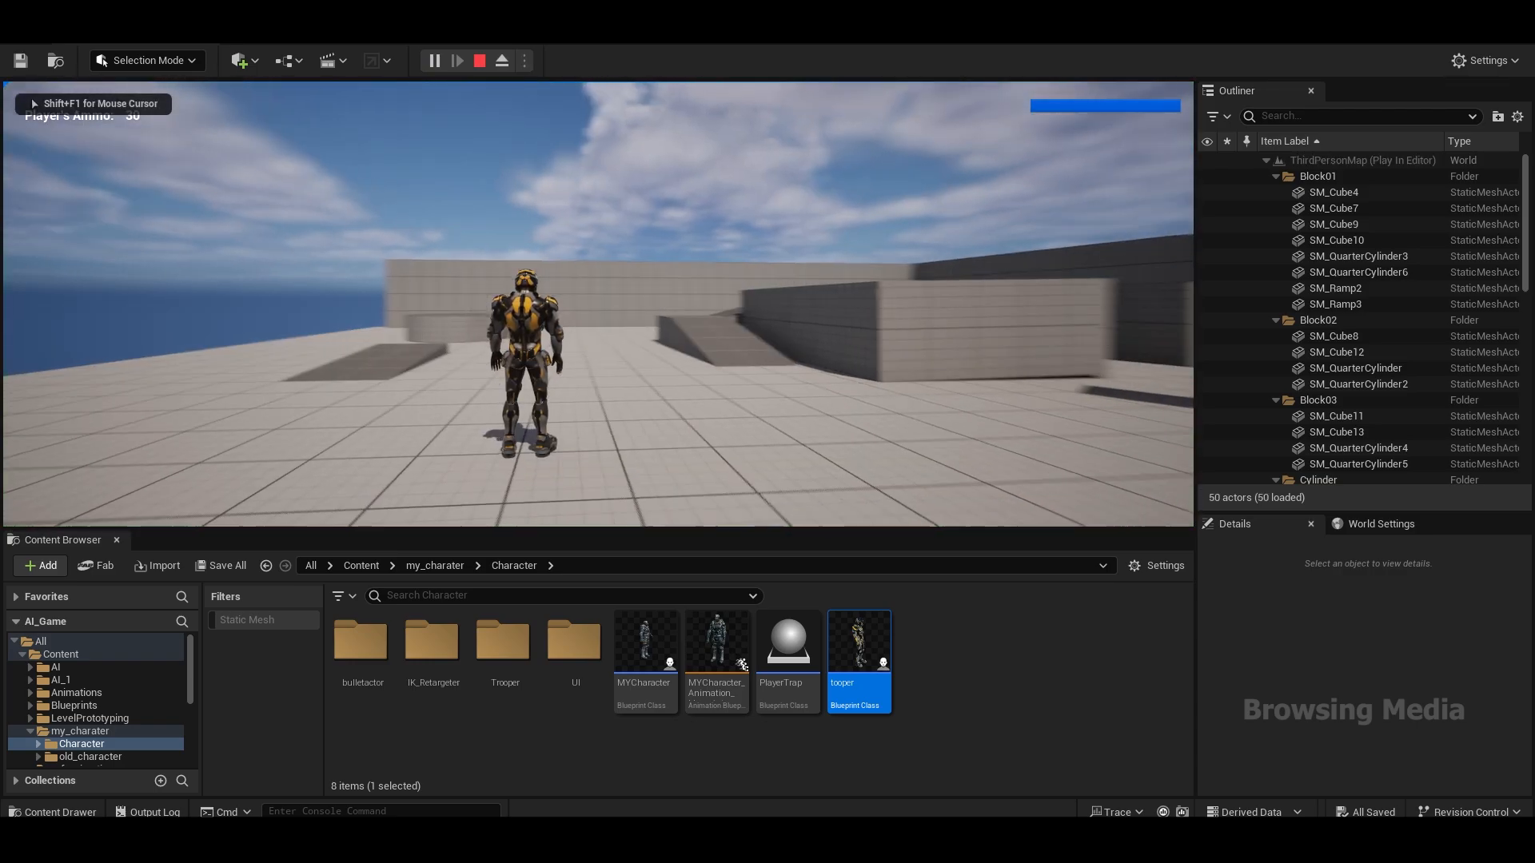
pyautogui.press('w')
pyautogui.press('v')
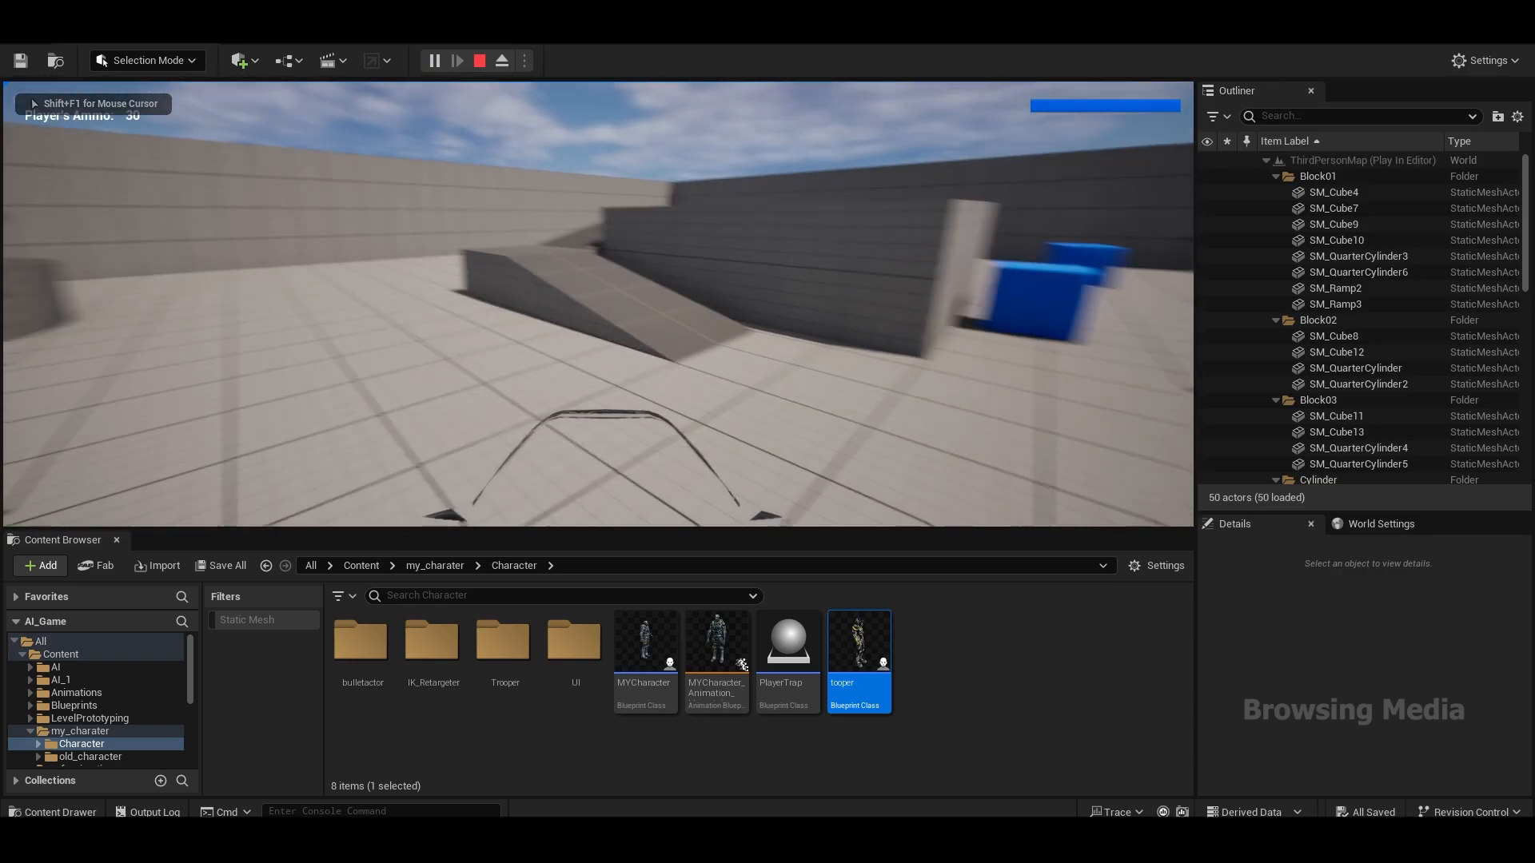
pyautogui.press('w')
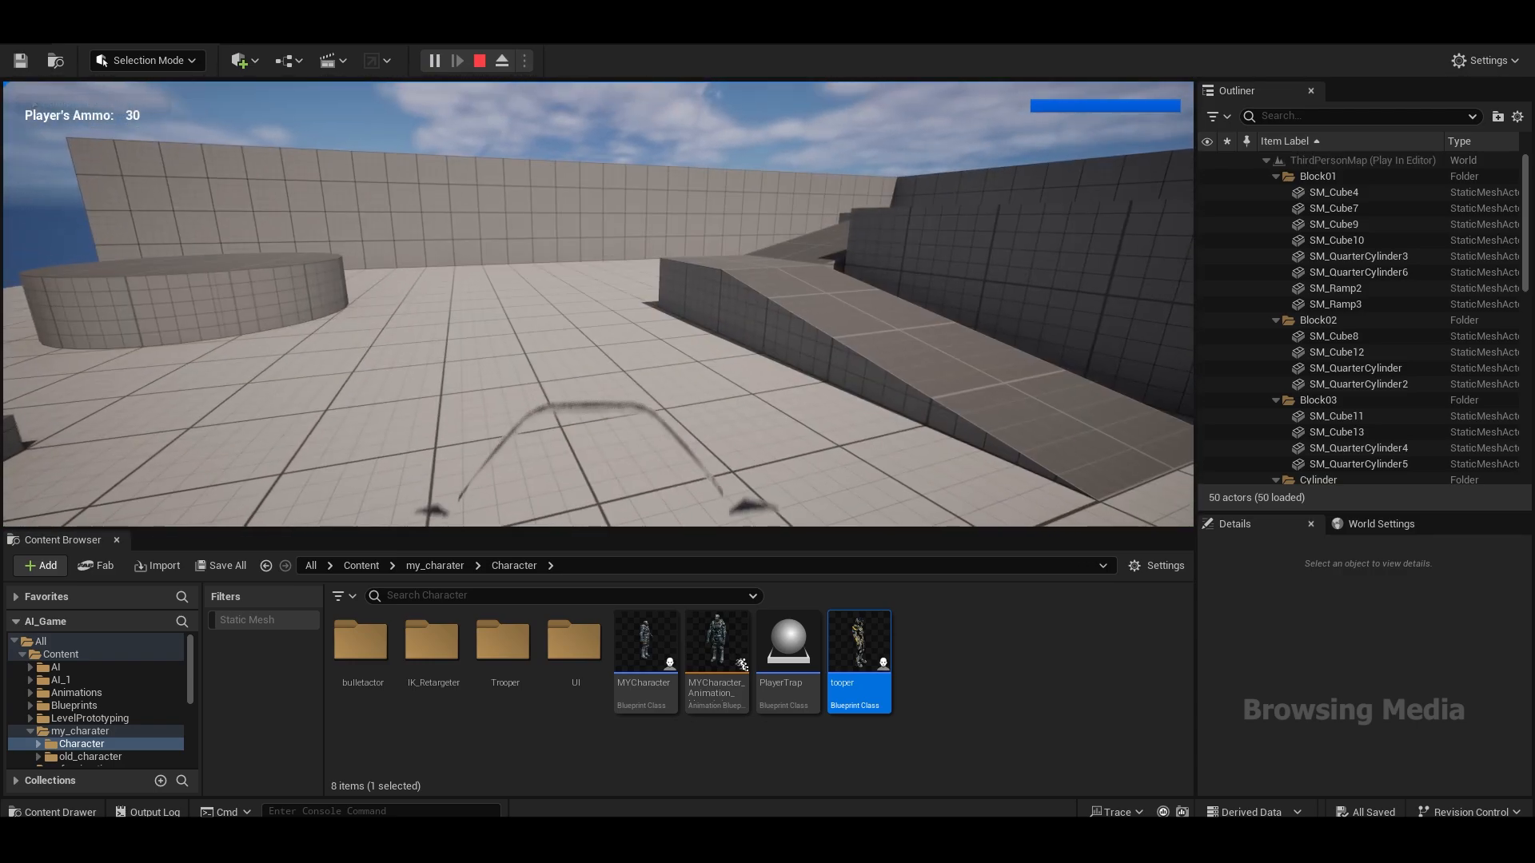
pyautogui.press('w')
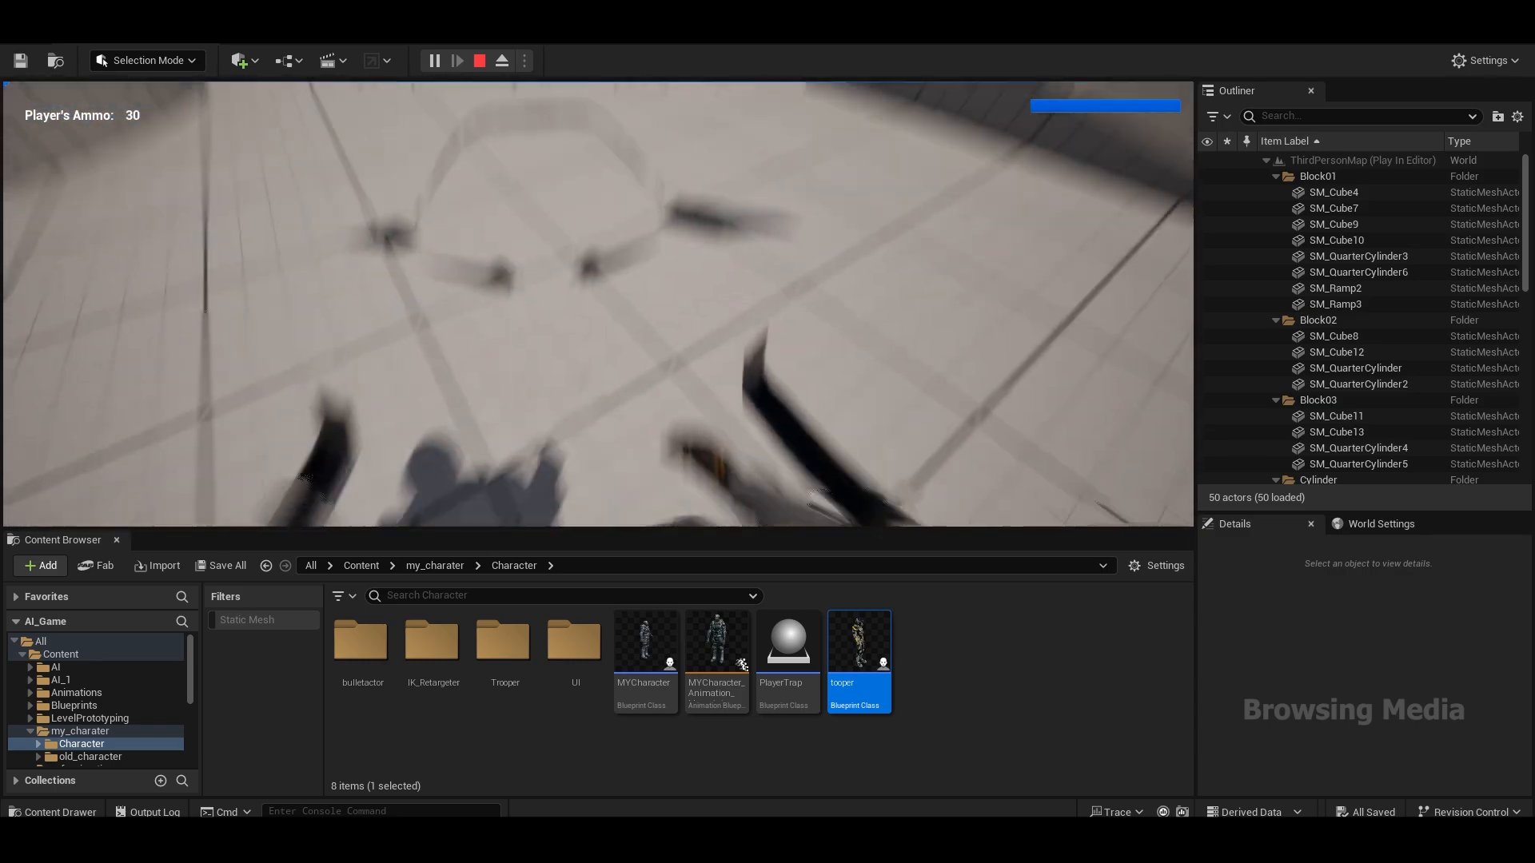
pyautogui.hotkey('shift', 'F1')
pyautogui.press('Escape')
# Step: In the tooper blueprint's viewport, shift FP_Camera slightly forward of the trooper's head, compile, and return to the ThirdPersonMap level
pyautogui.click(311, 35)
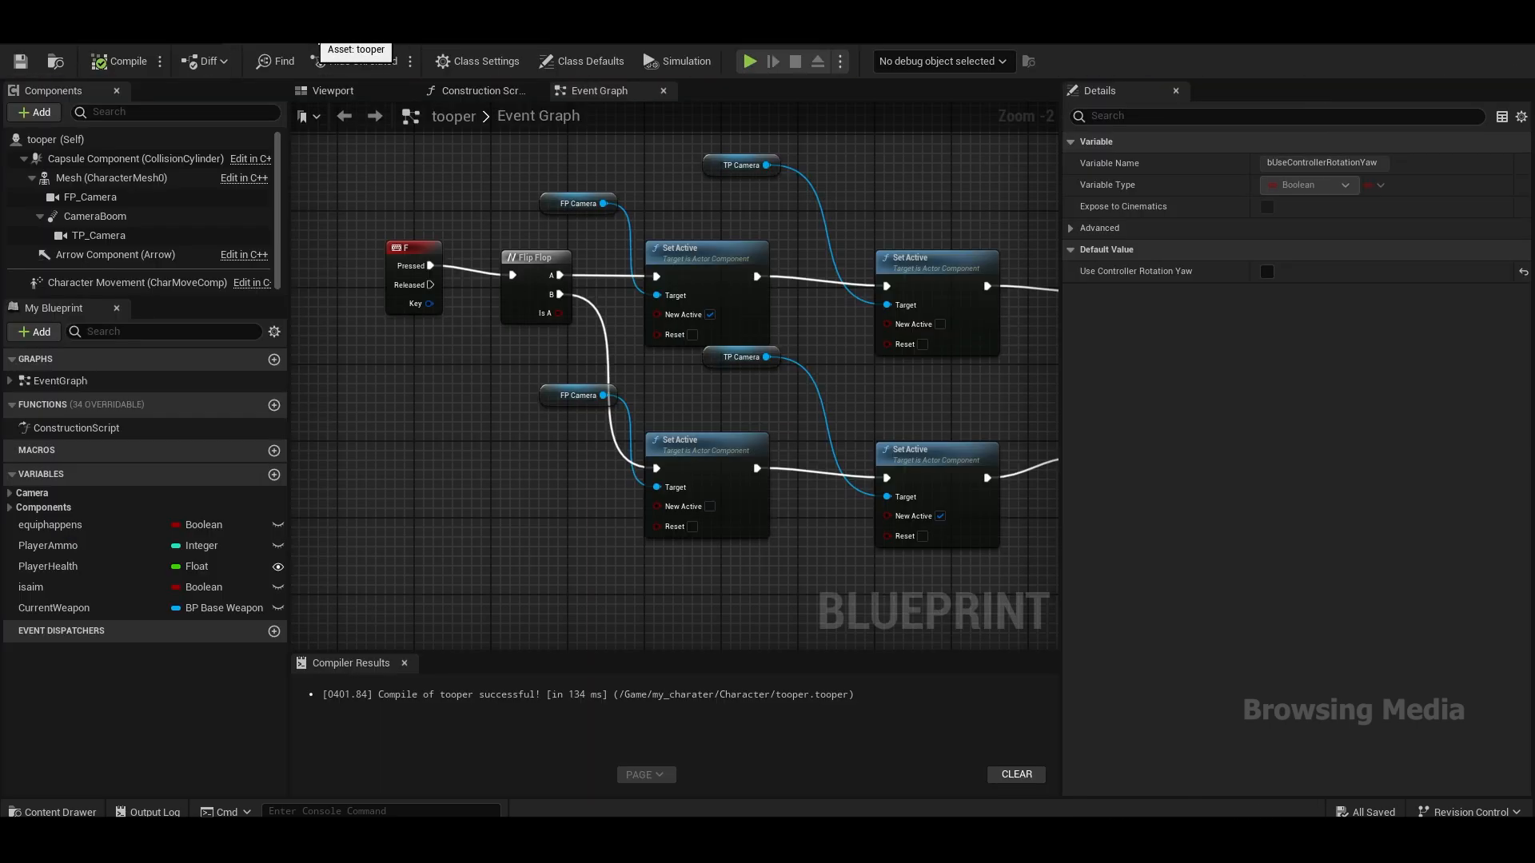
pyautogui.click(367, 95)
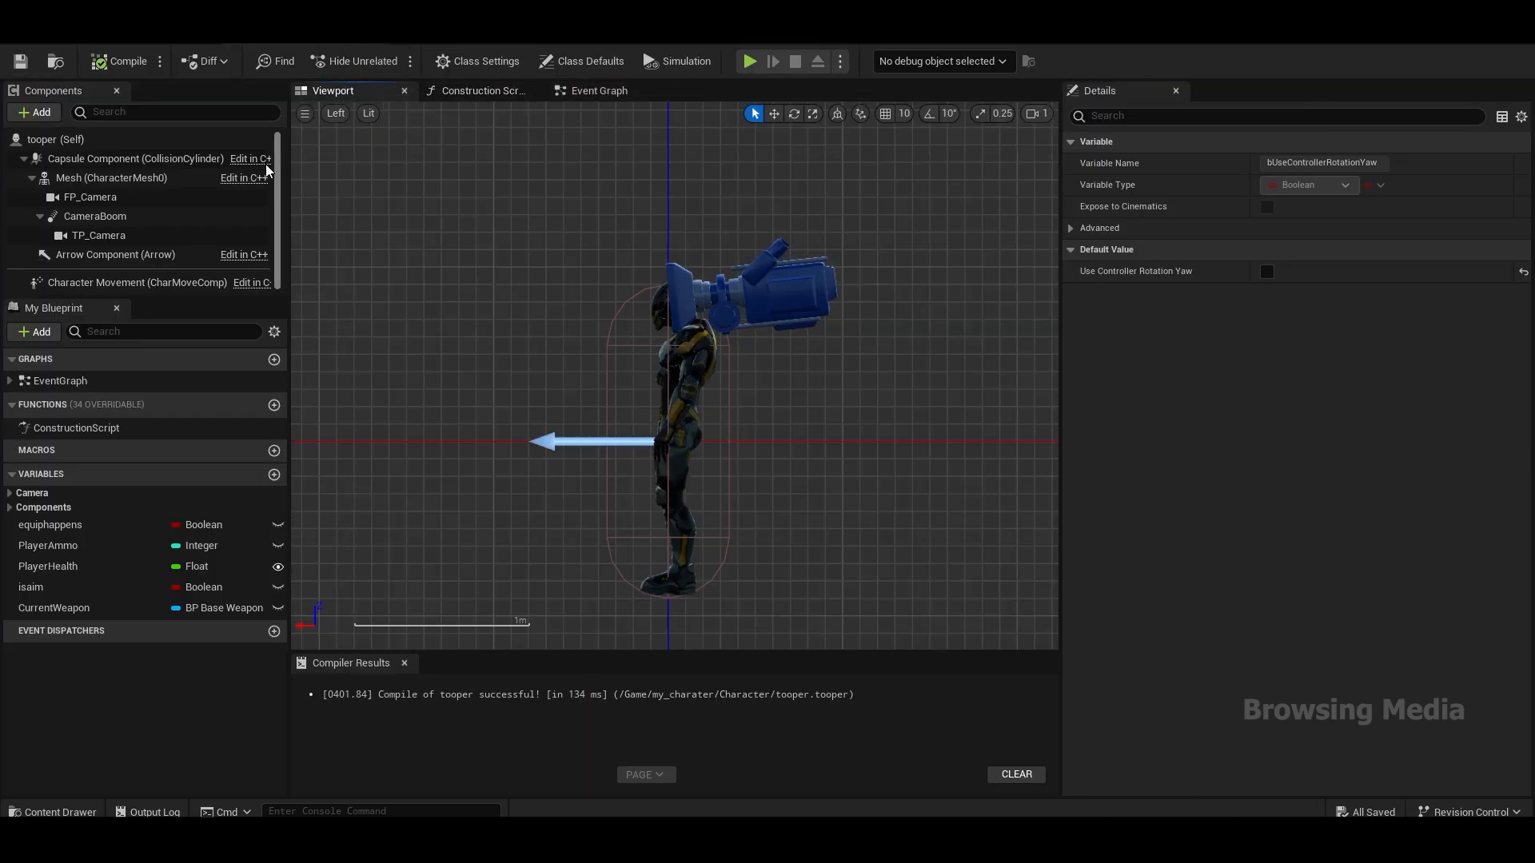
pyautogui.click(174, 218)
pyautogui.click(139, 200)
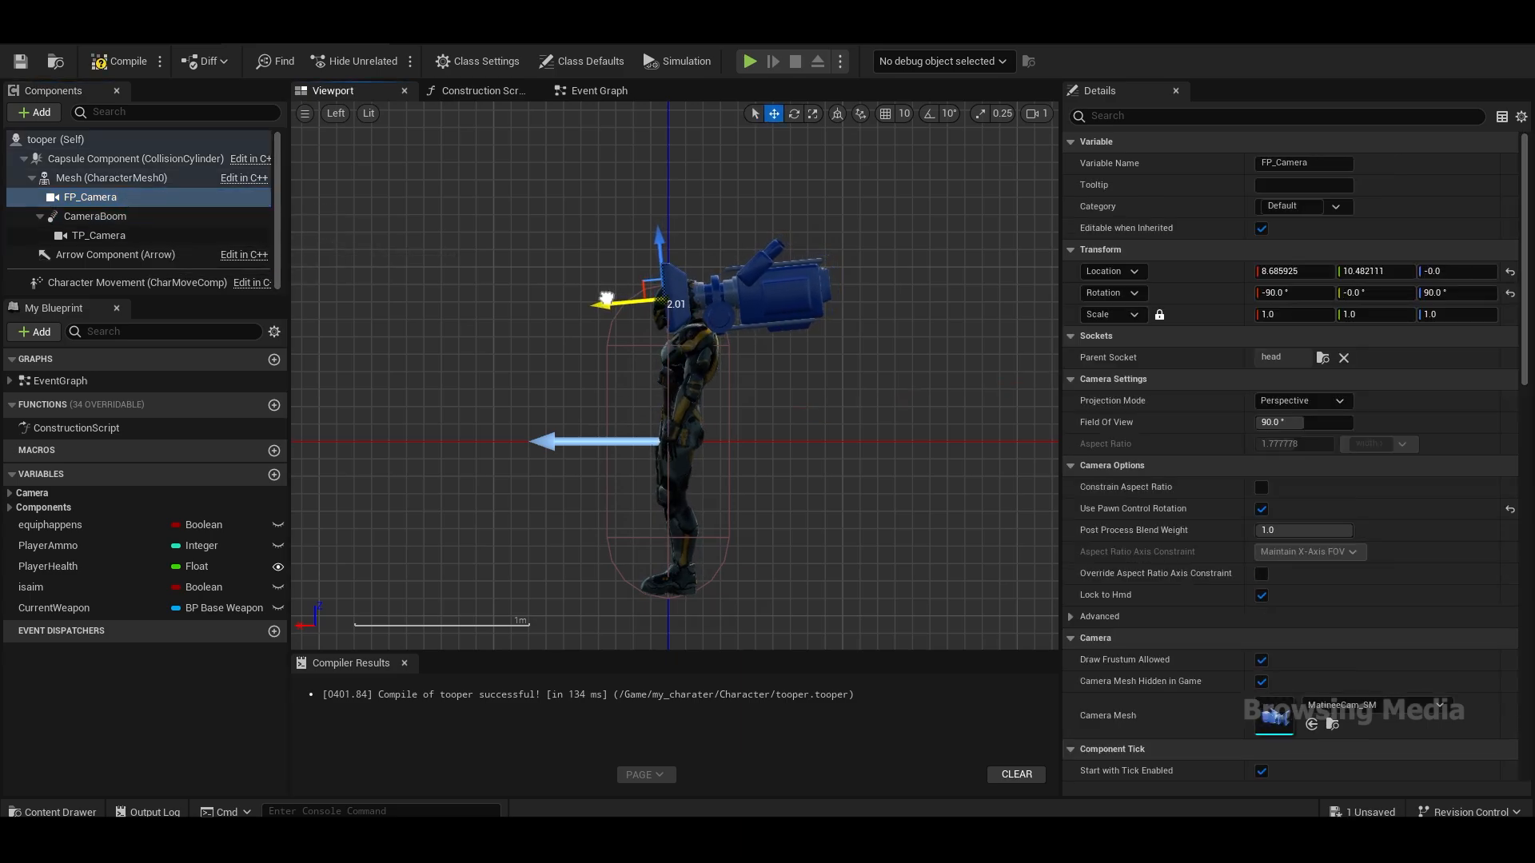
pyautogui.click(134, 38)
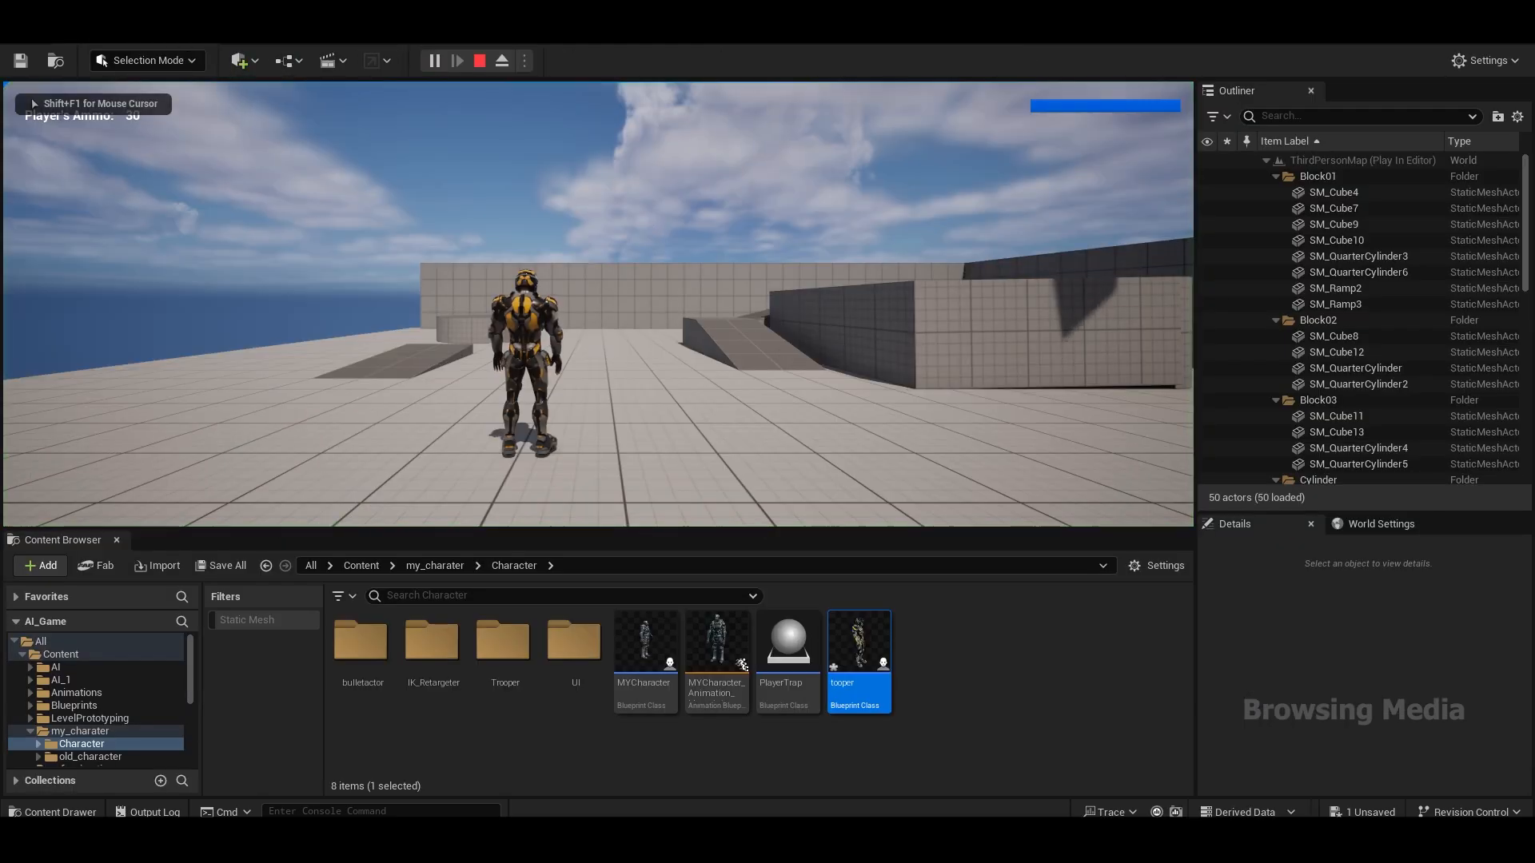
# Step: Play-test the adjusted first-person camera by walking, looking down at the body and jumping around the ramps, and end the session
pyautogui.press('w')
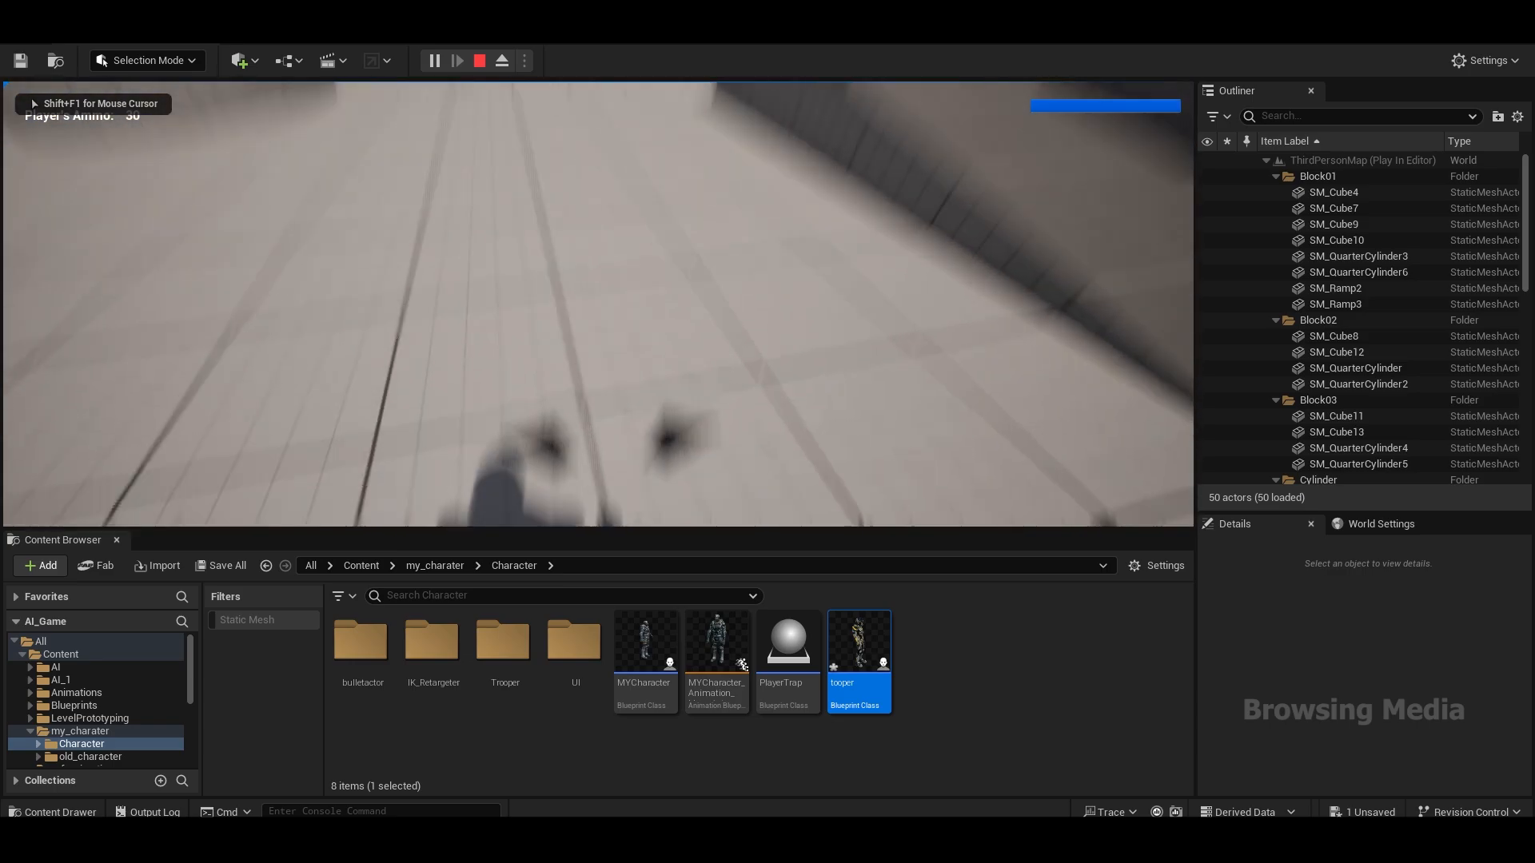
pyautogui.press('w')
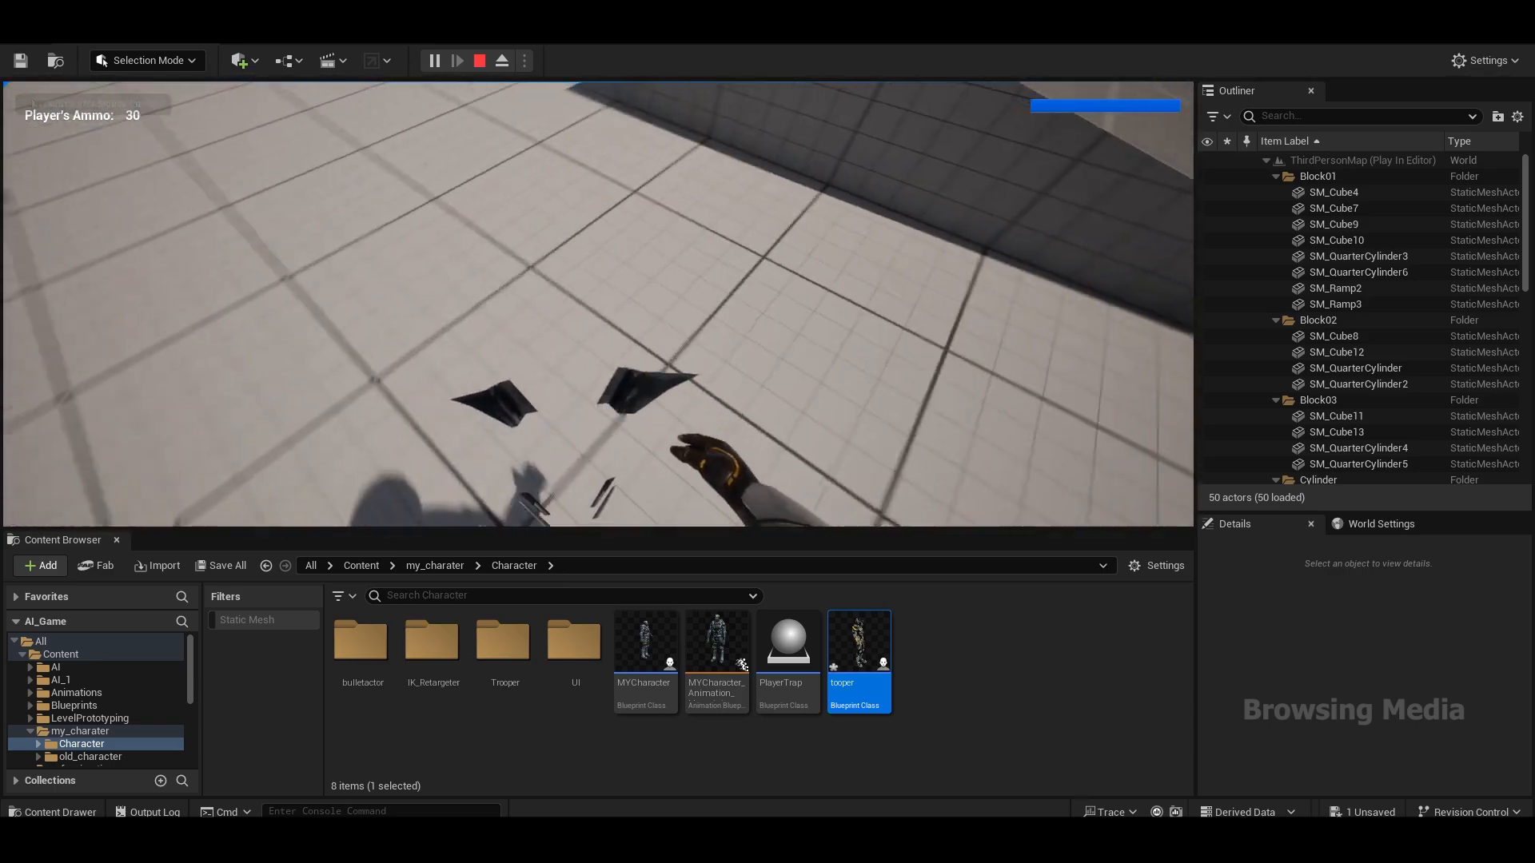
pyautogui.press('w')
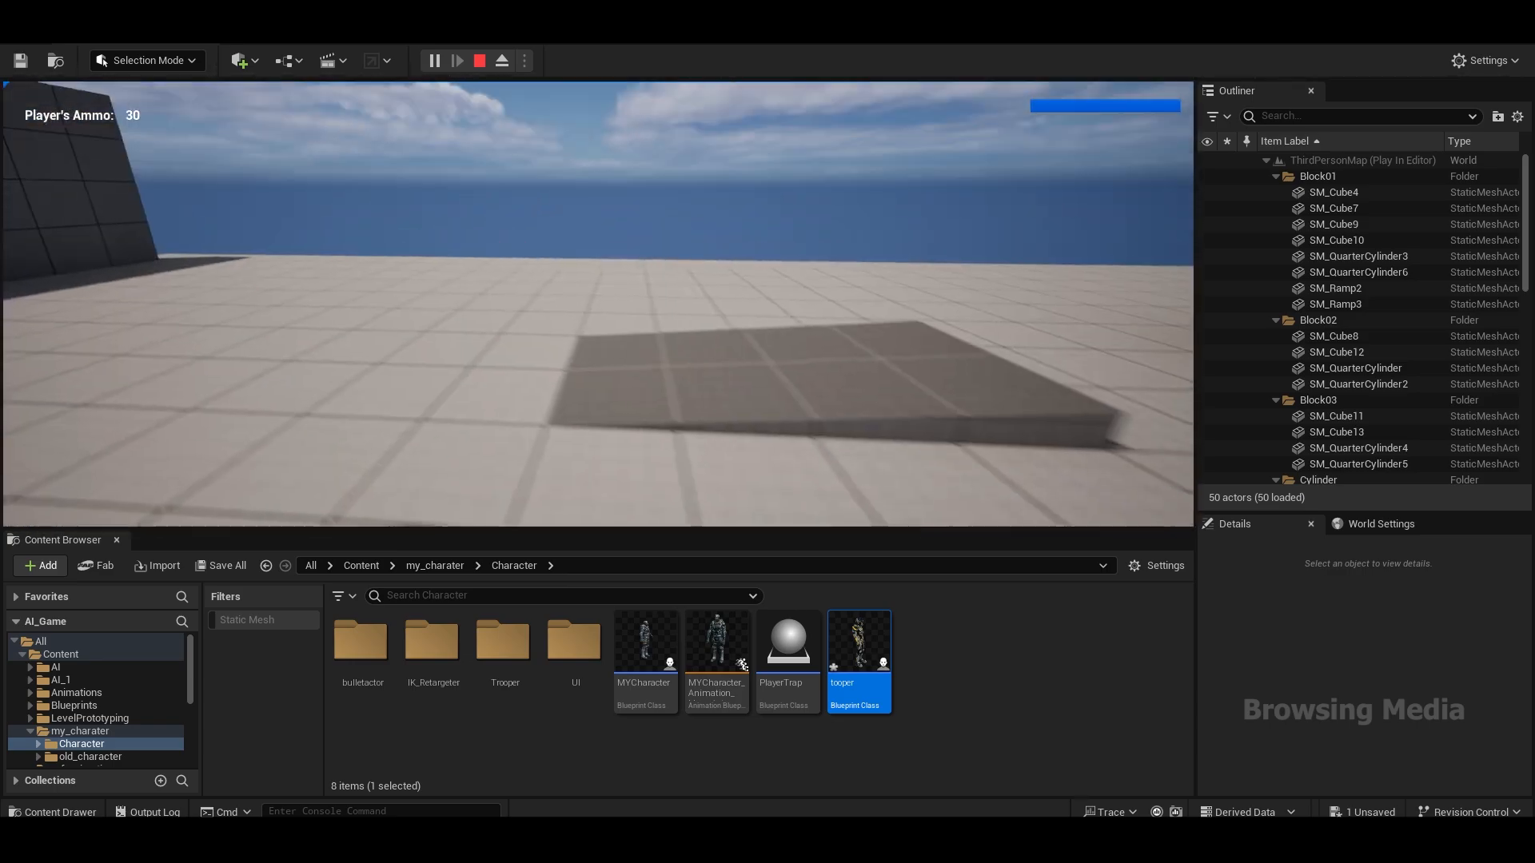
pyautogui.press('w')
pyautogui.press('space')
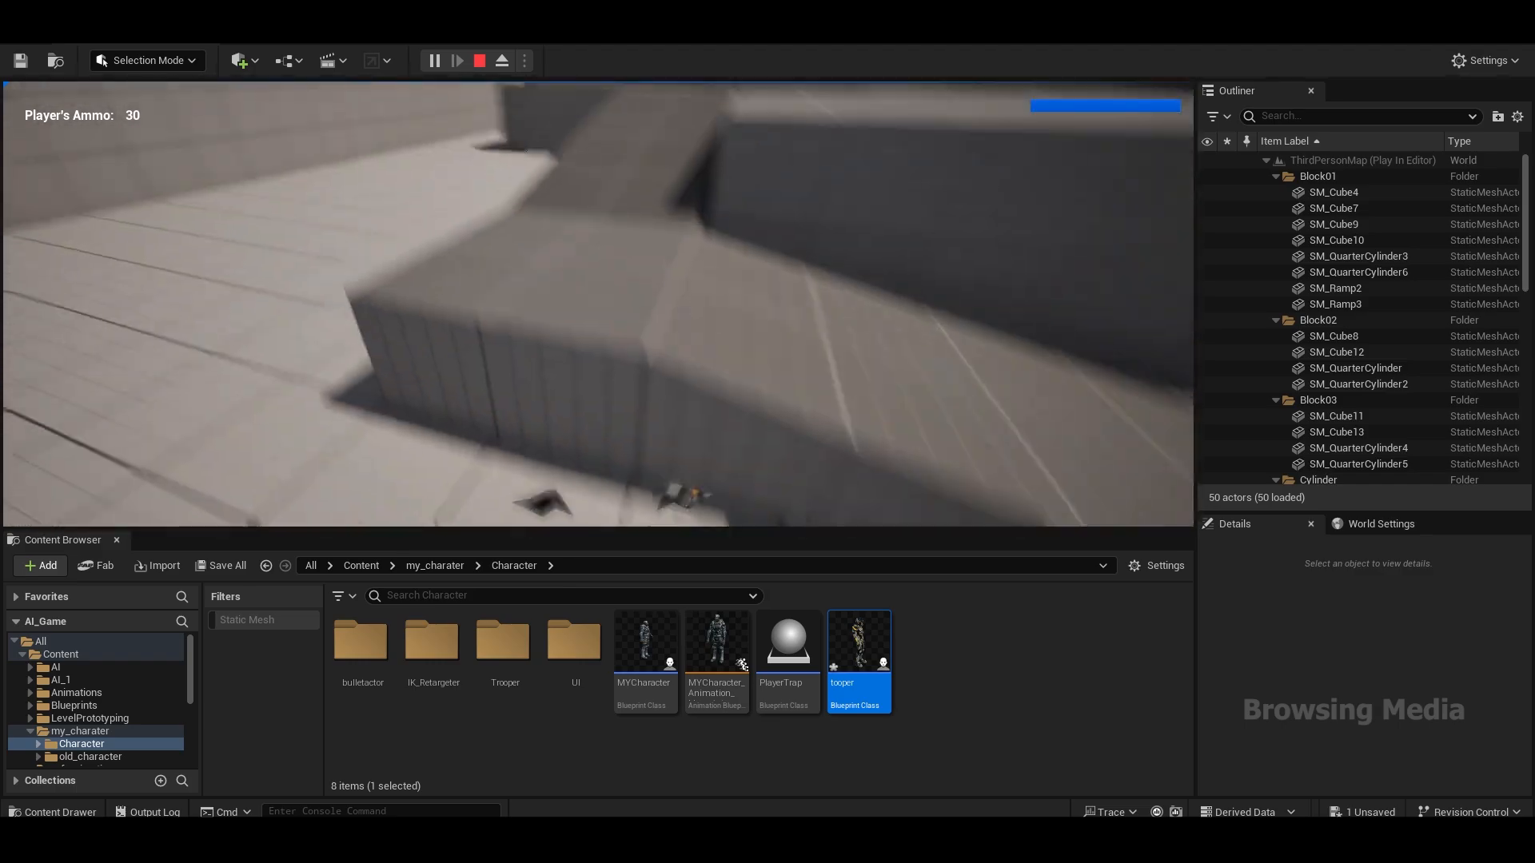
pyautogui.press('w')
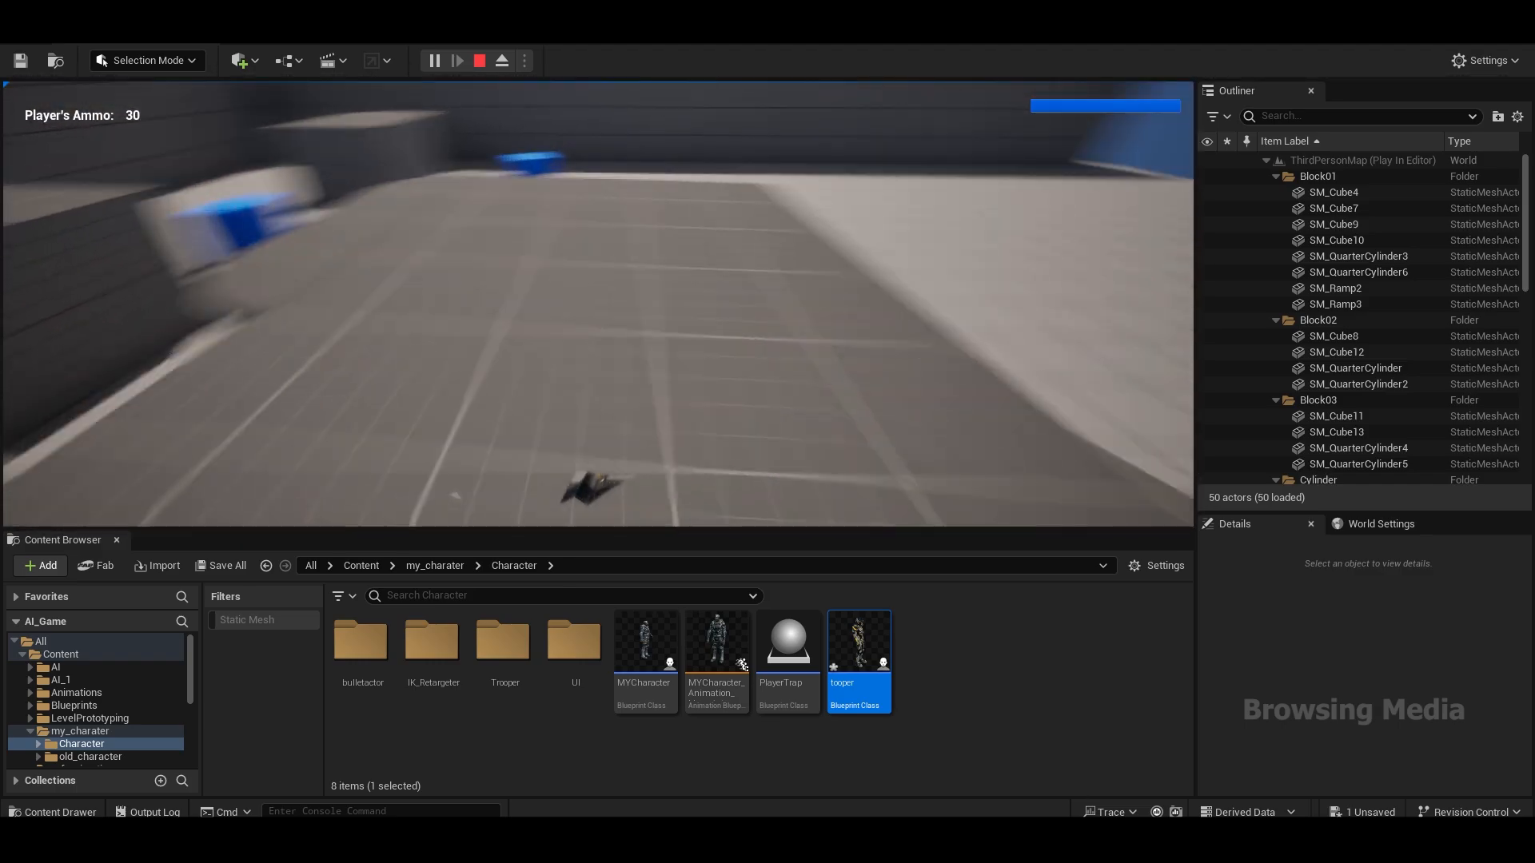
pyautogui.press('Escape')
# Step: Move FP_Camera farther forward in the tooper blueprint, to a Y location of about 15.9, and return to the level
pyautogui.click(281, 47)
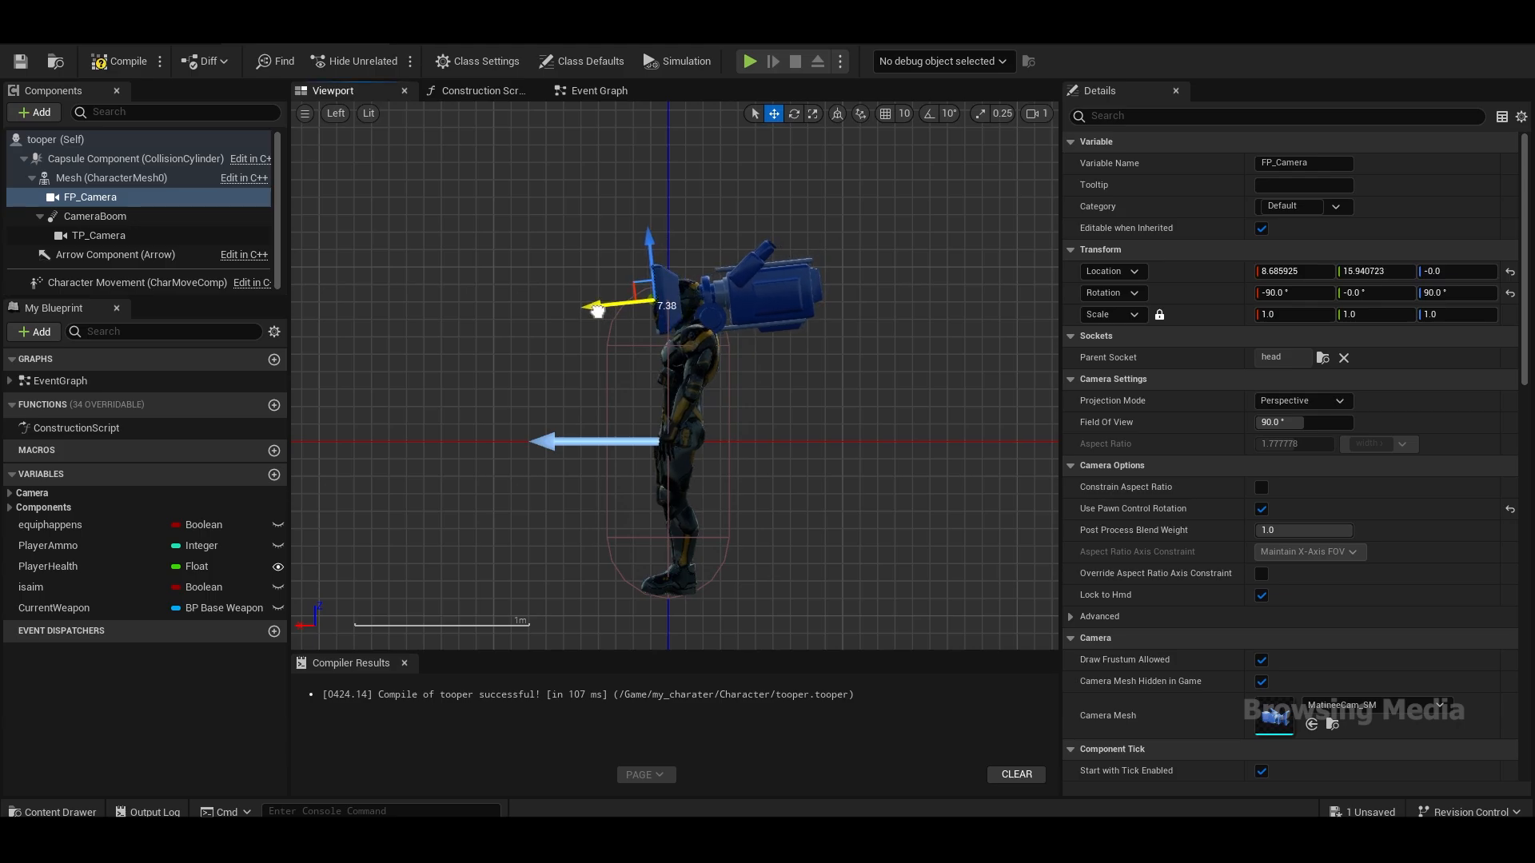
pyautogui.click(183, 46)
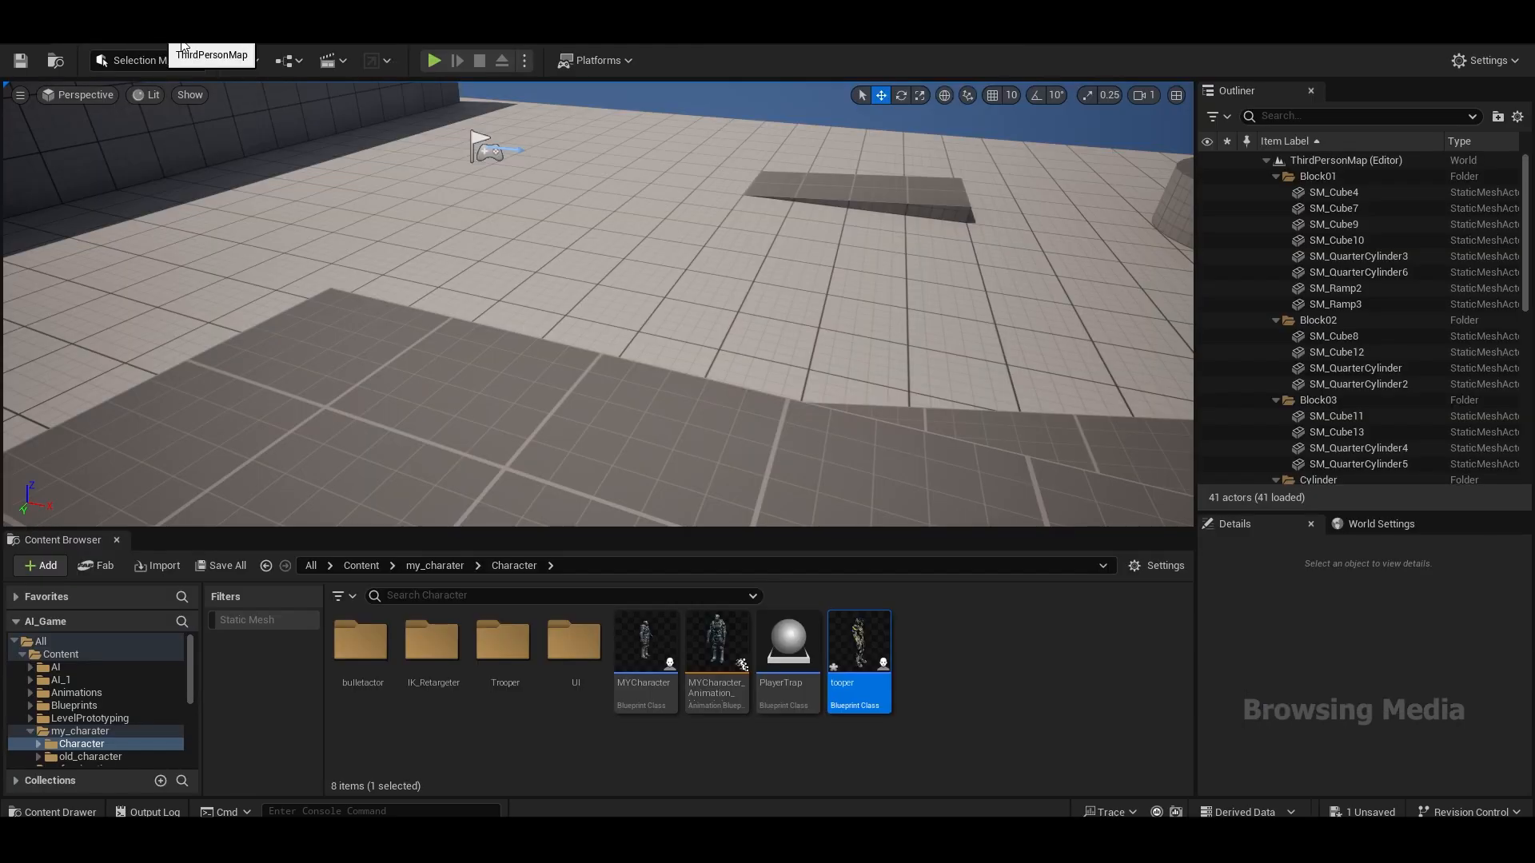
# Step: Play the level and test running and jumping on the ramps while toggling between the first-person and third-person cameras
pyautogui.hotkey('alt', 'p')
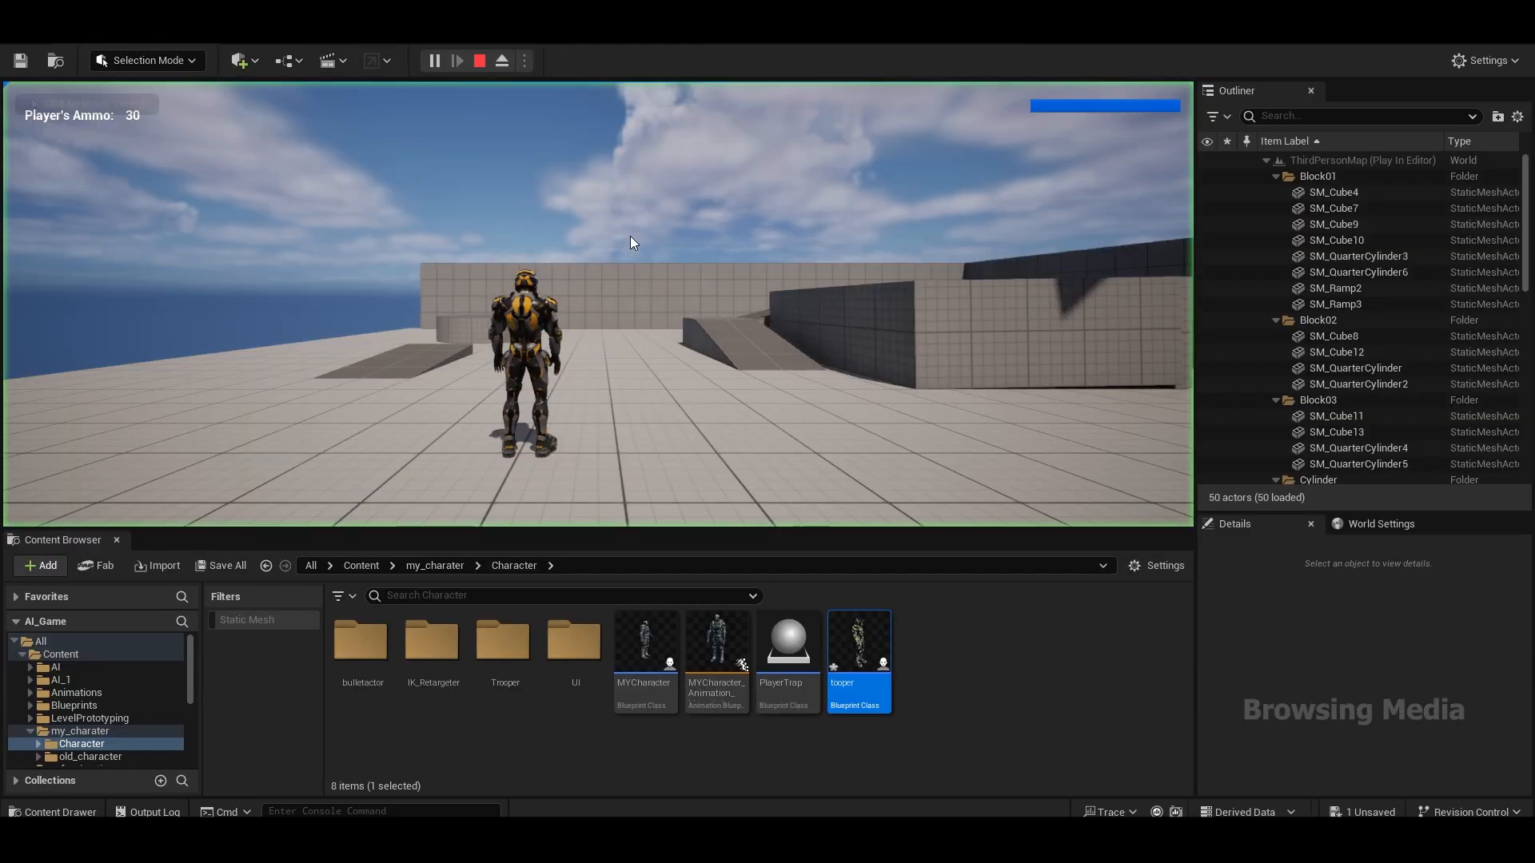
pyautogui.press('w')
pyautogui.press('v')
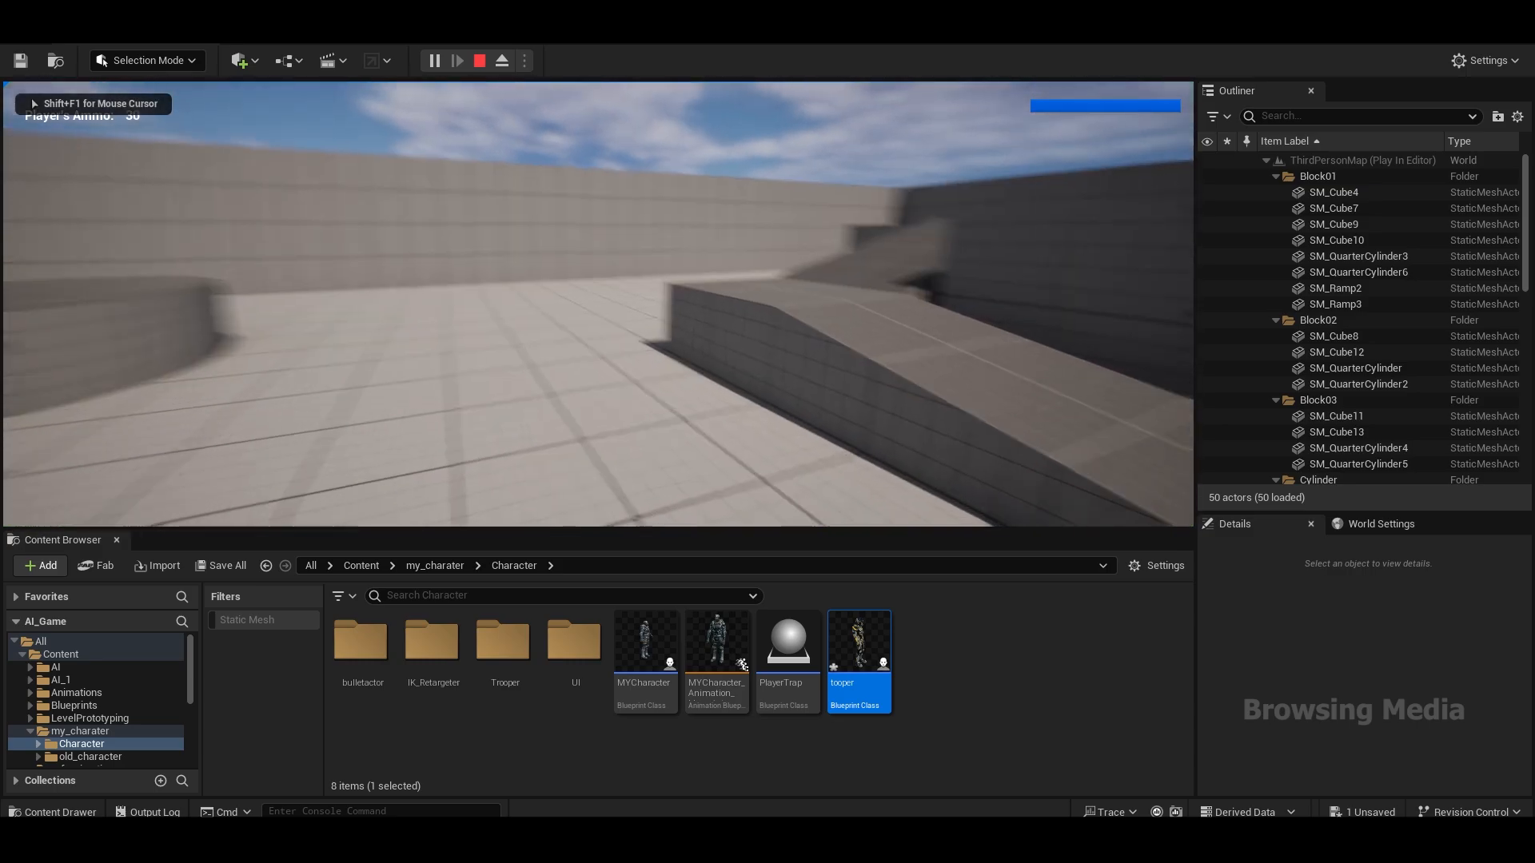
pyautogui.press('w')
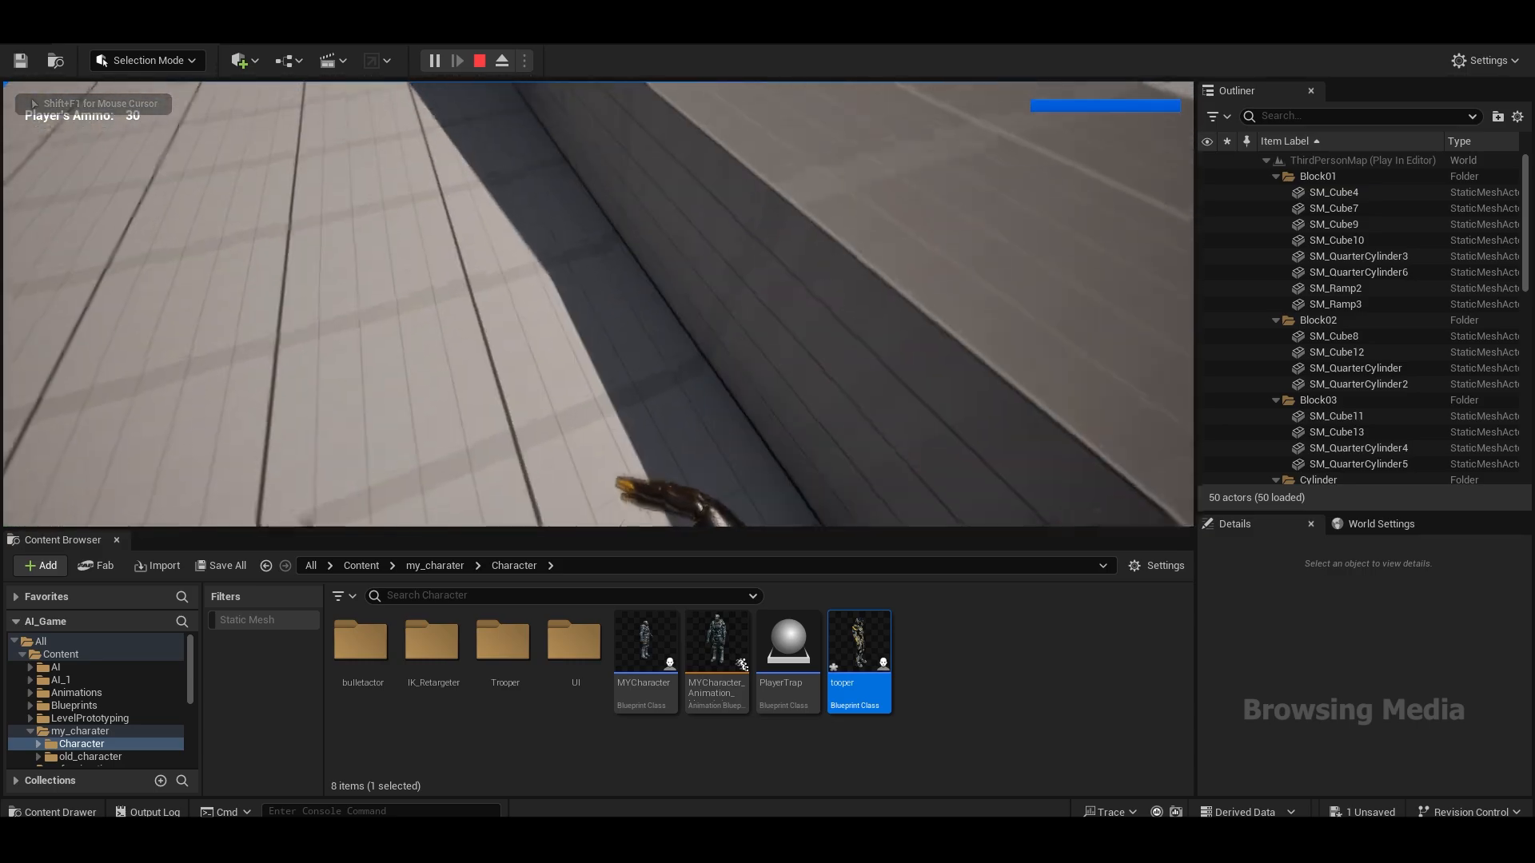
pyautogui.press('w')
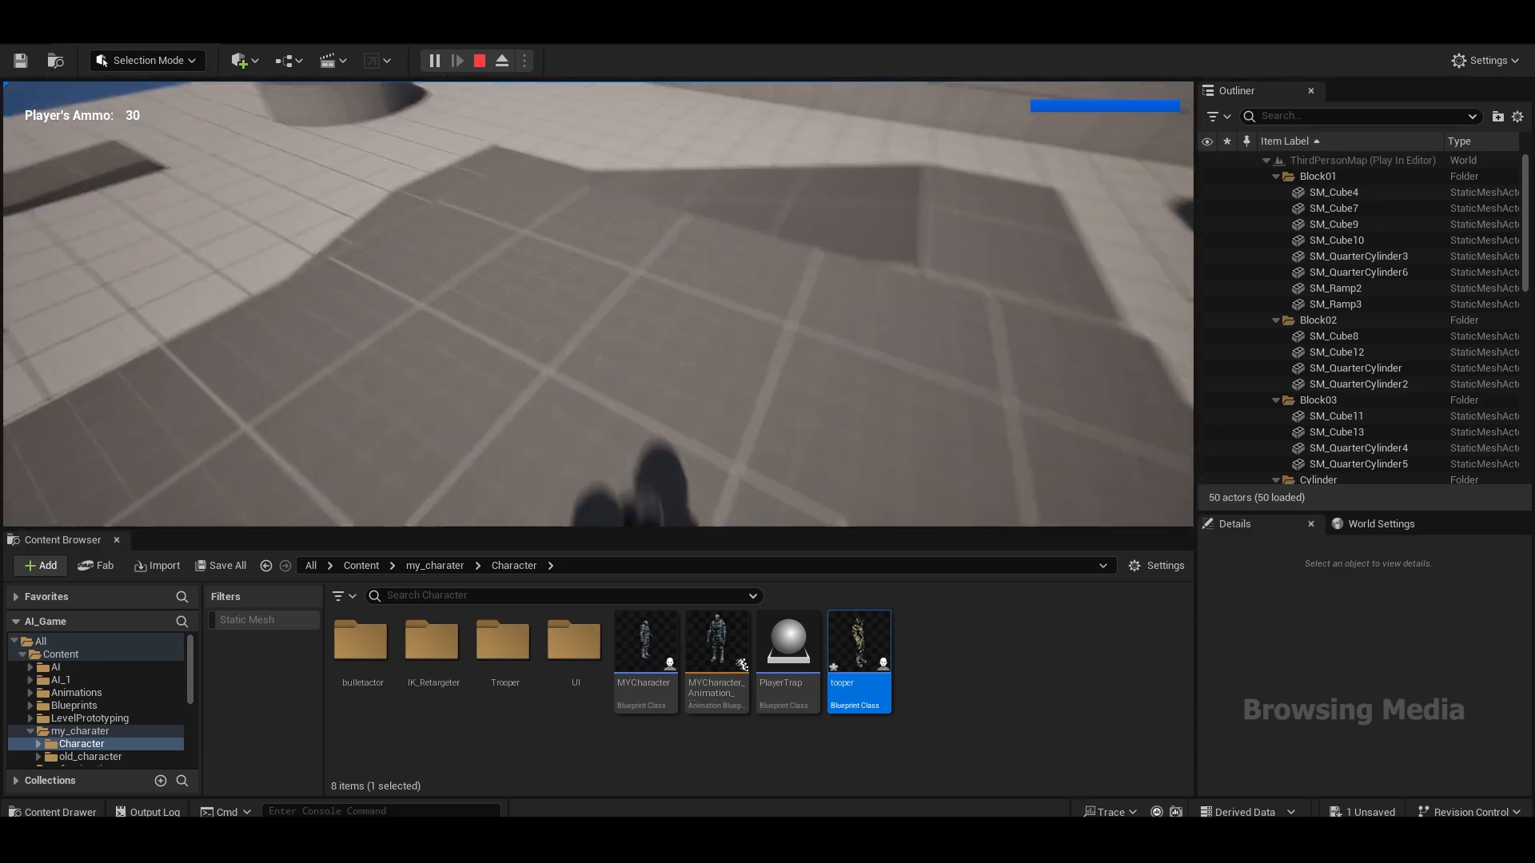
pyautogui.press('w')
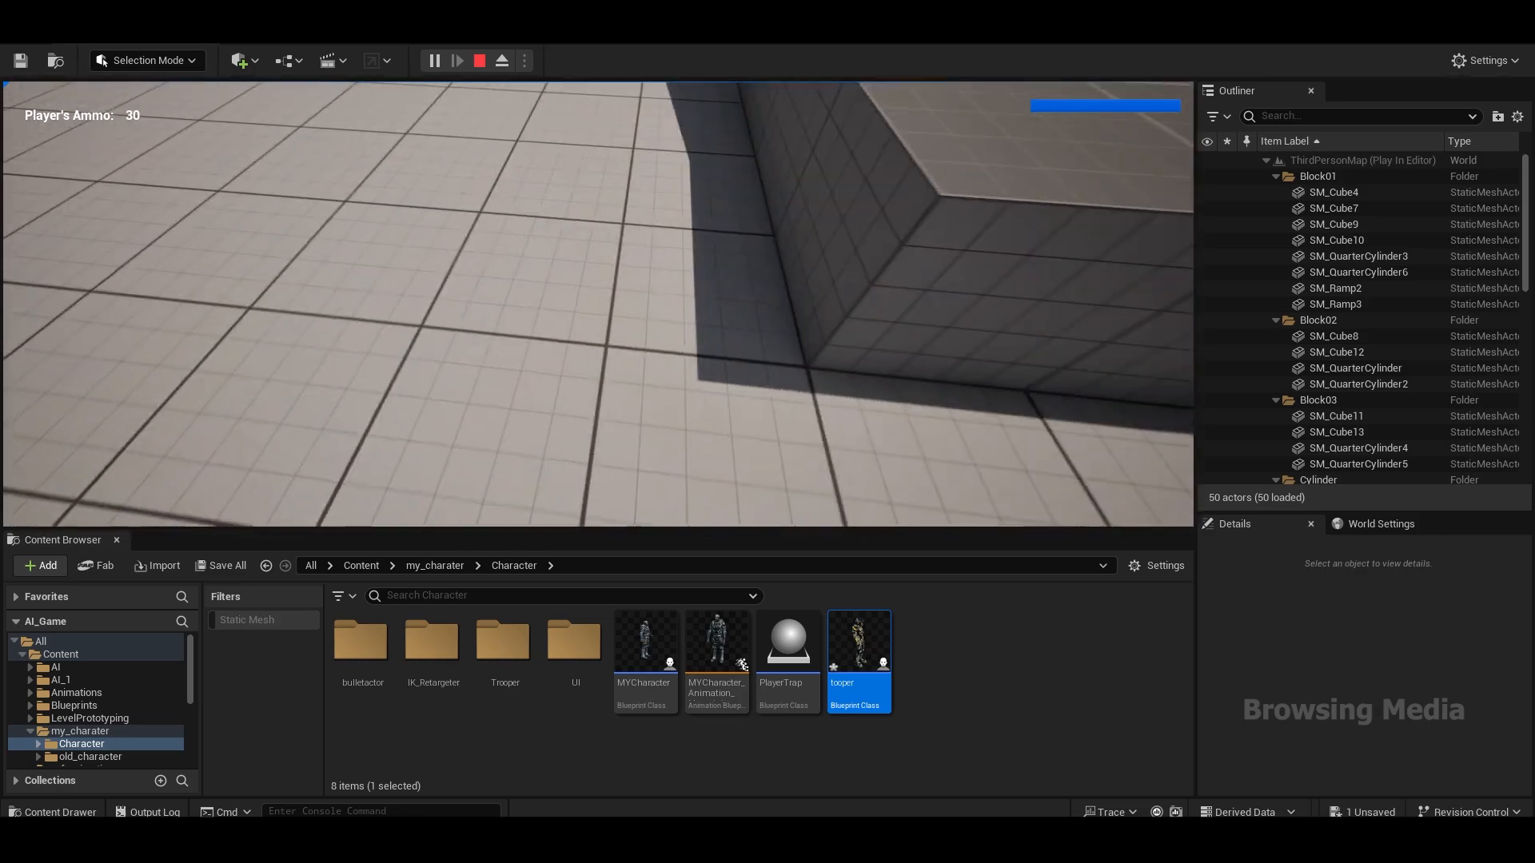
pyautogui.press('space')
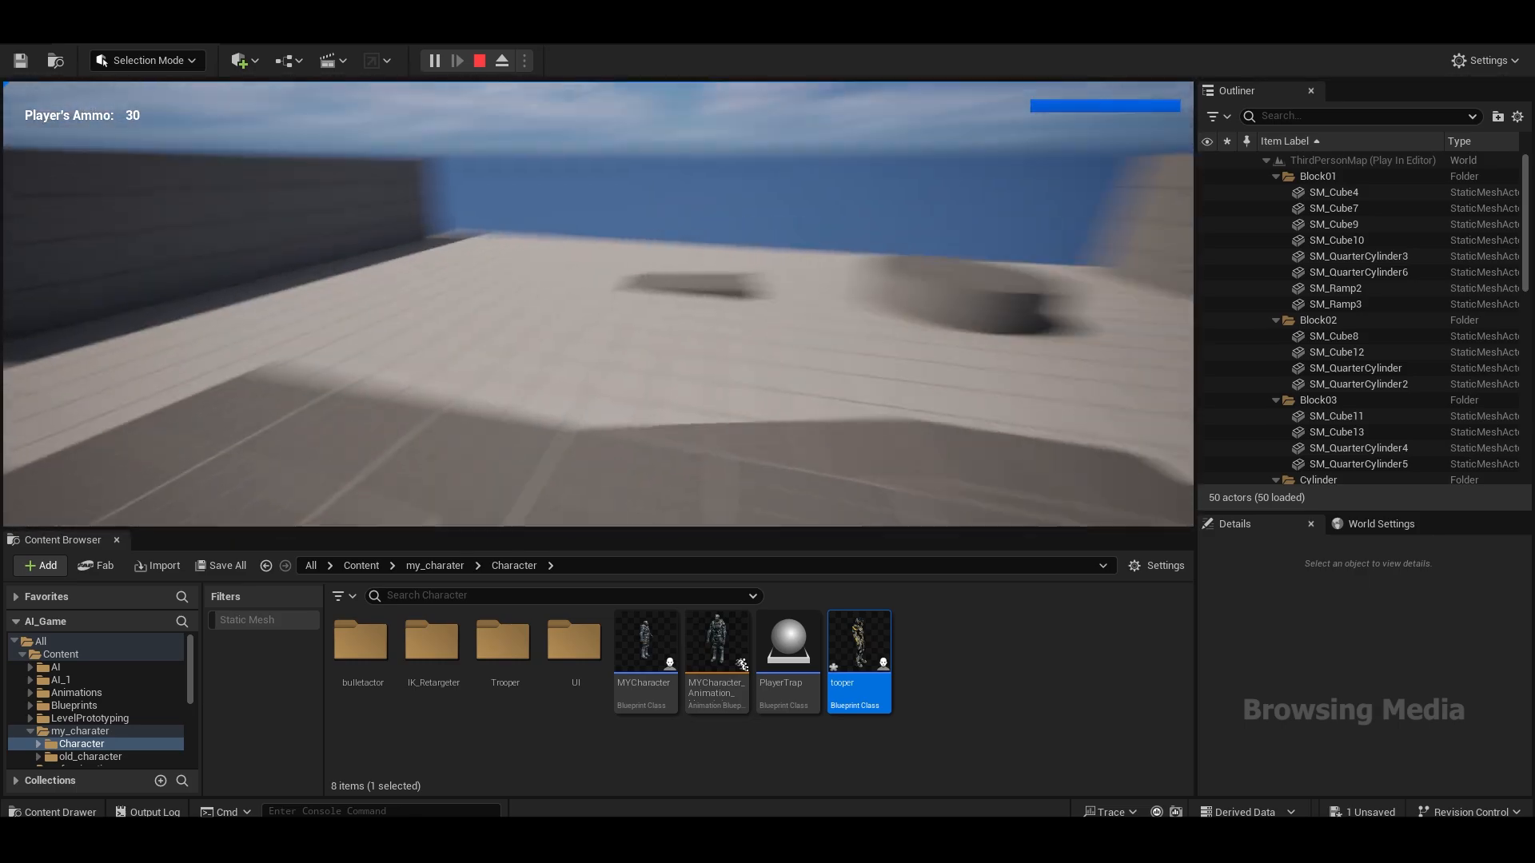
pyautogui.press('w')
pyautogui.press('w')
pyautogui.press('space')
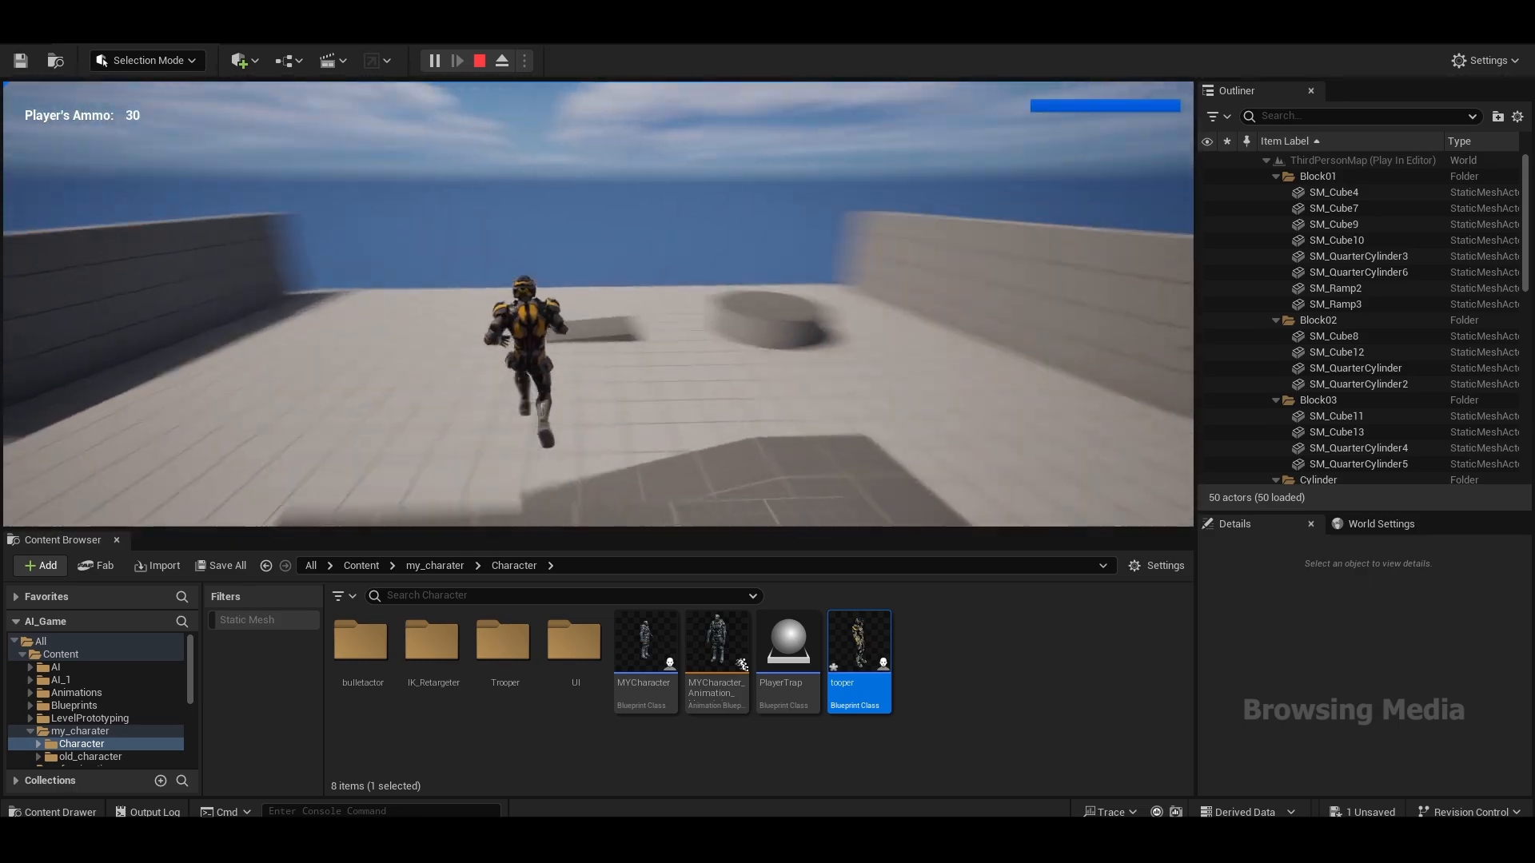
pyautogui.press('w')
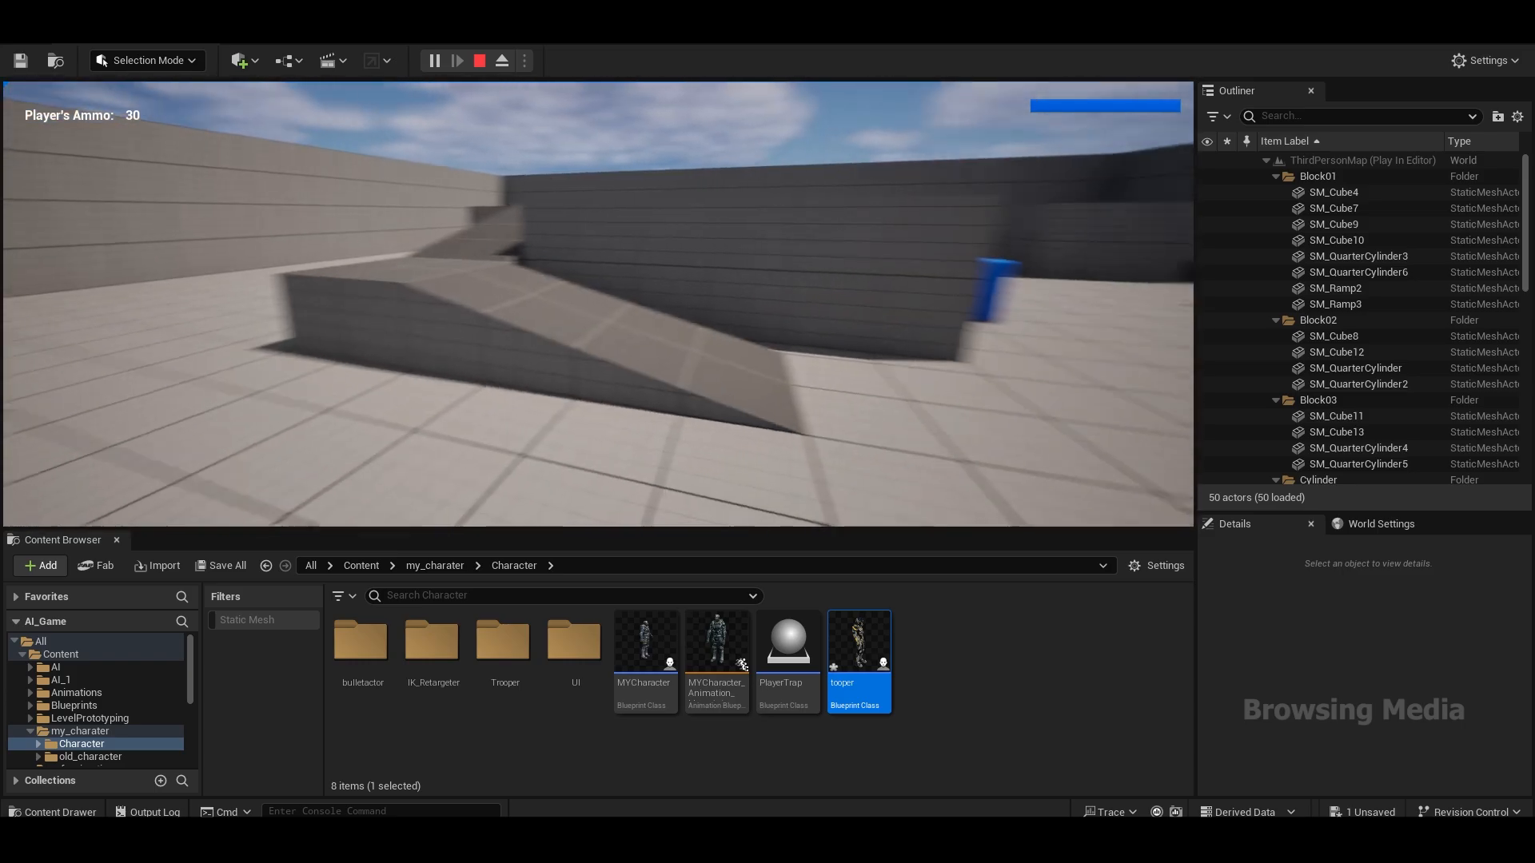
pyautogui.press('space')
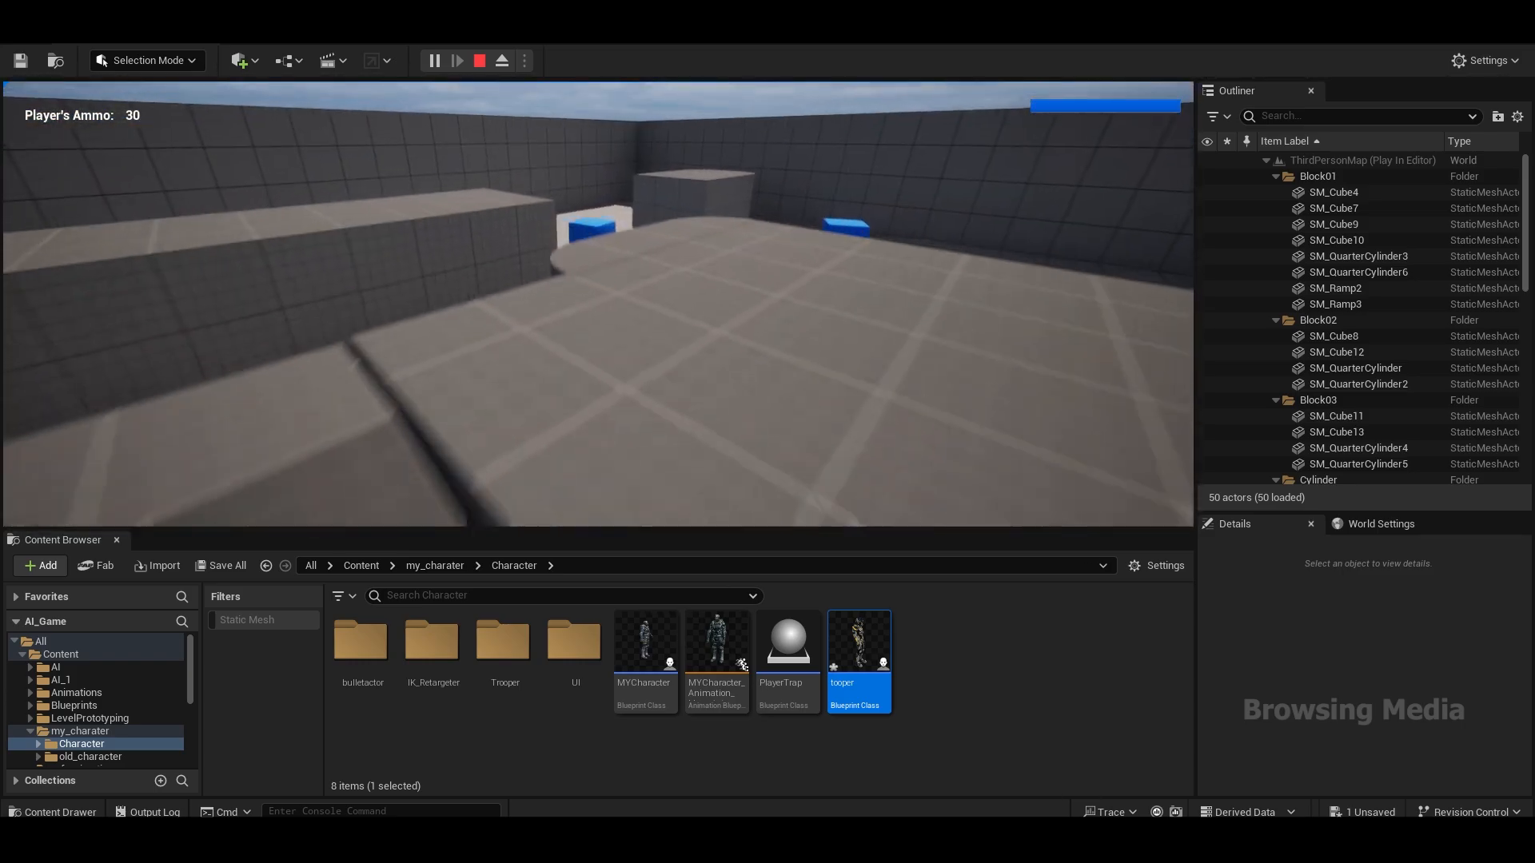